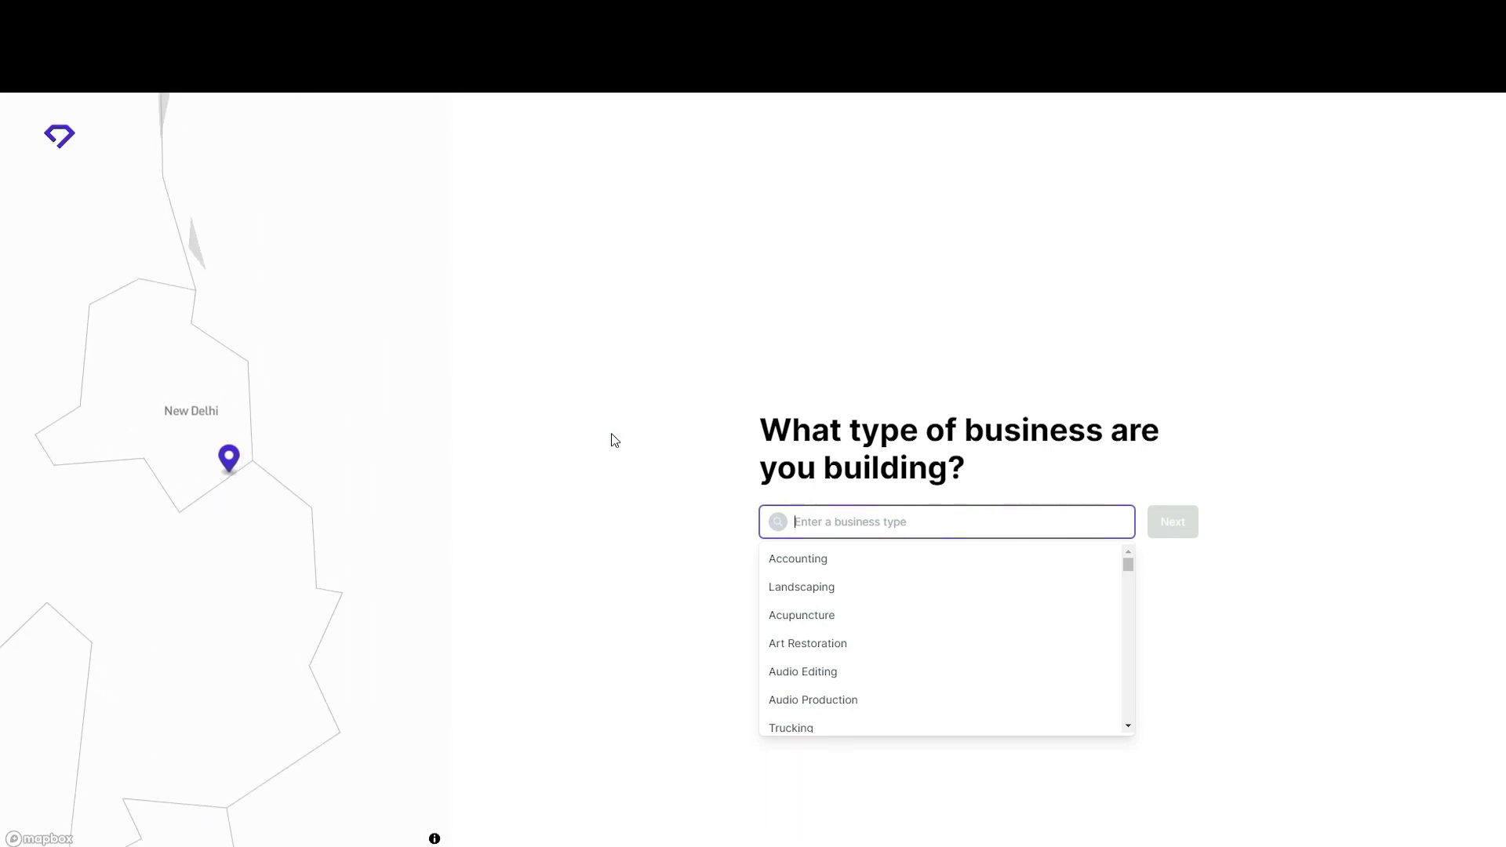
Step: Choose Social Media Marketing as the type of business being built
text(Social)
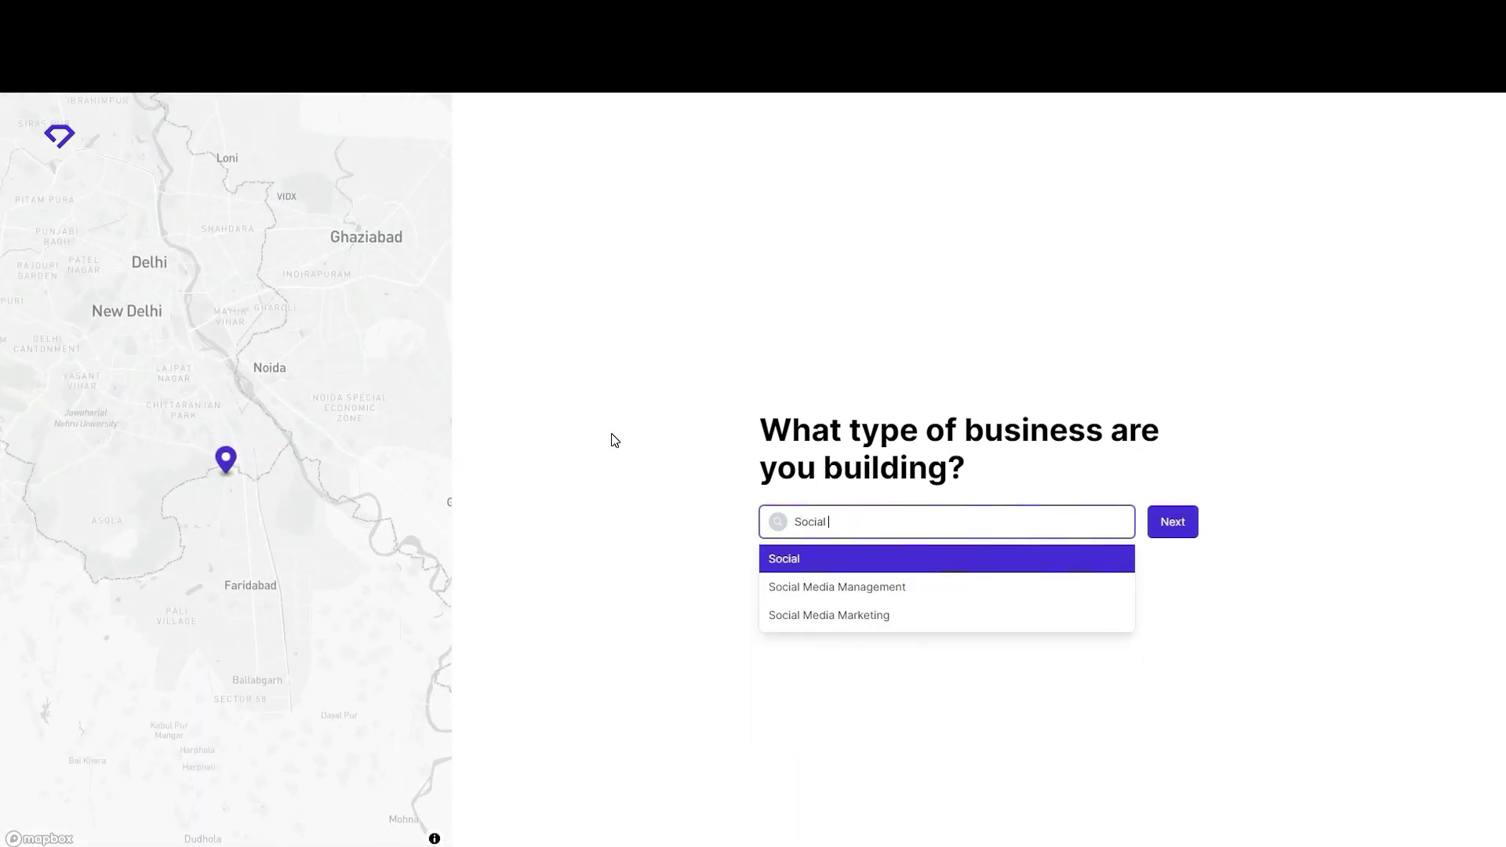
key(Down)
key(Down)
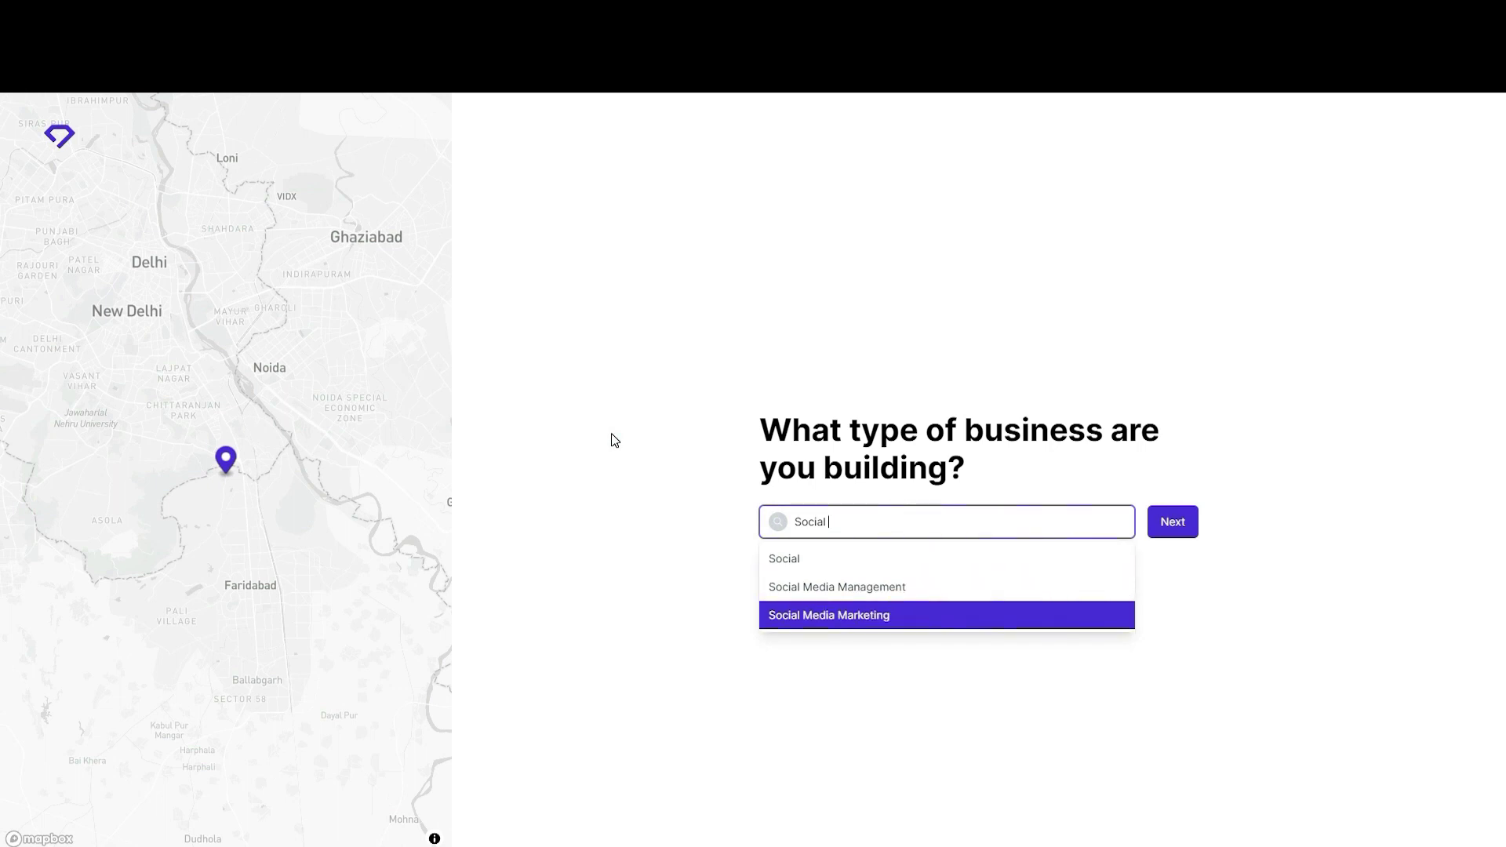
click(907, 617)
Step: Set the business location to New Jersey, USA and continue to the business name question
text(New Jerj)
key(BackSpace)
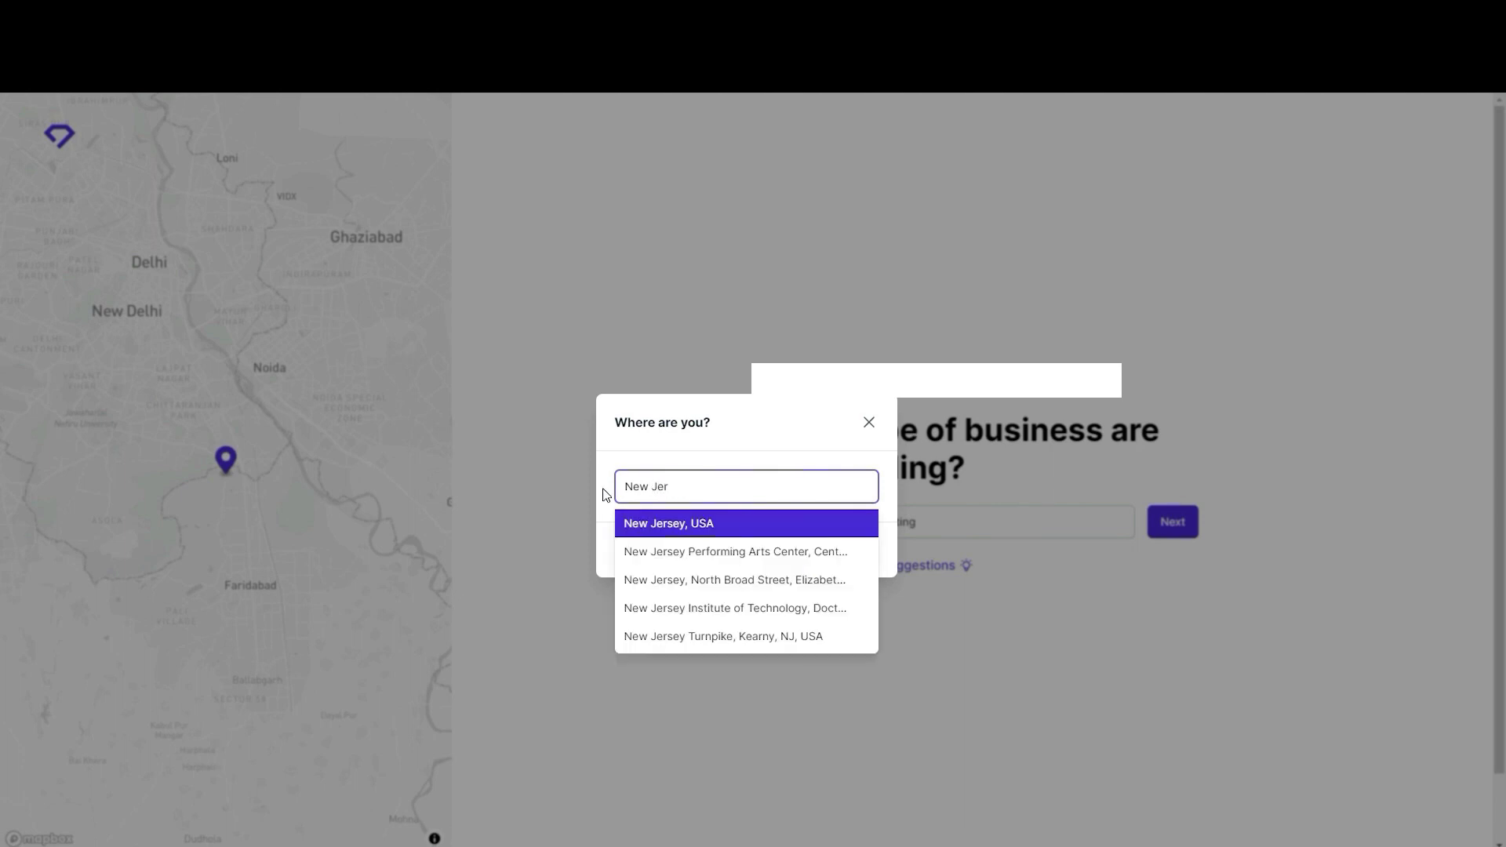
click(662, 524)
click(850, 551)
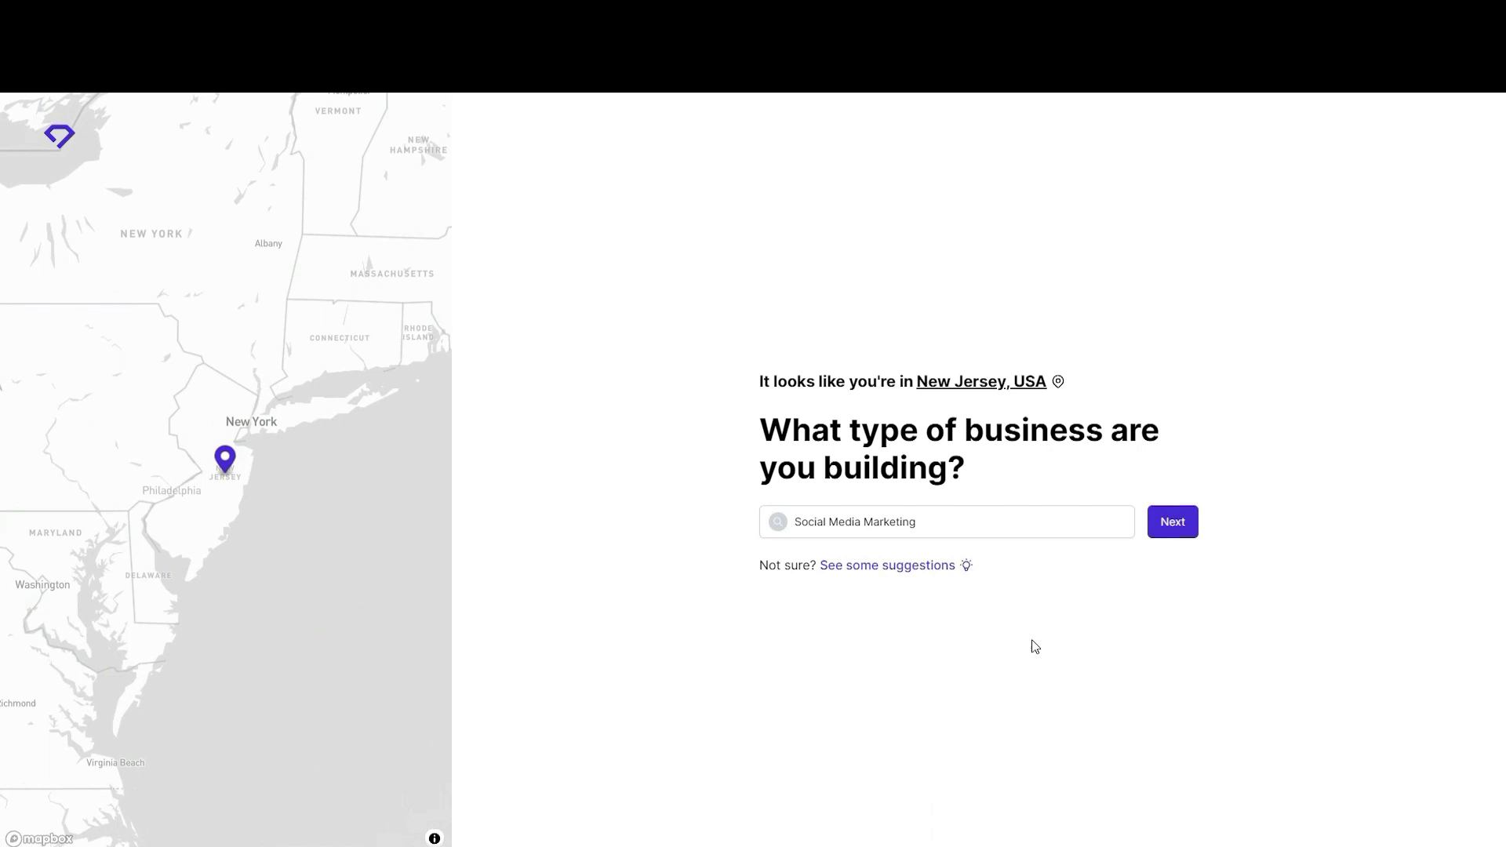
click(1178, 523)
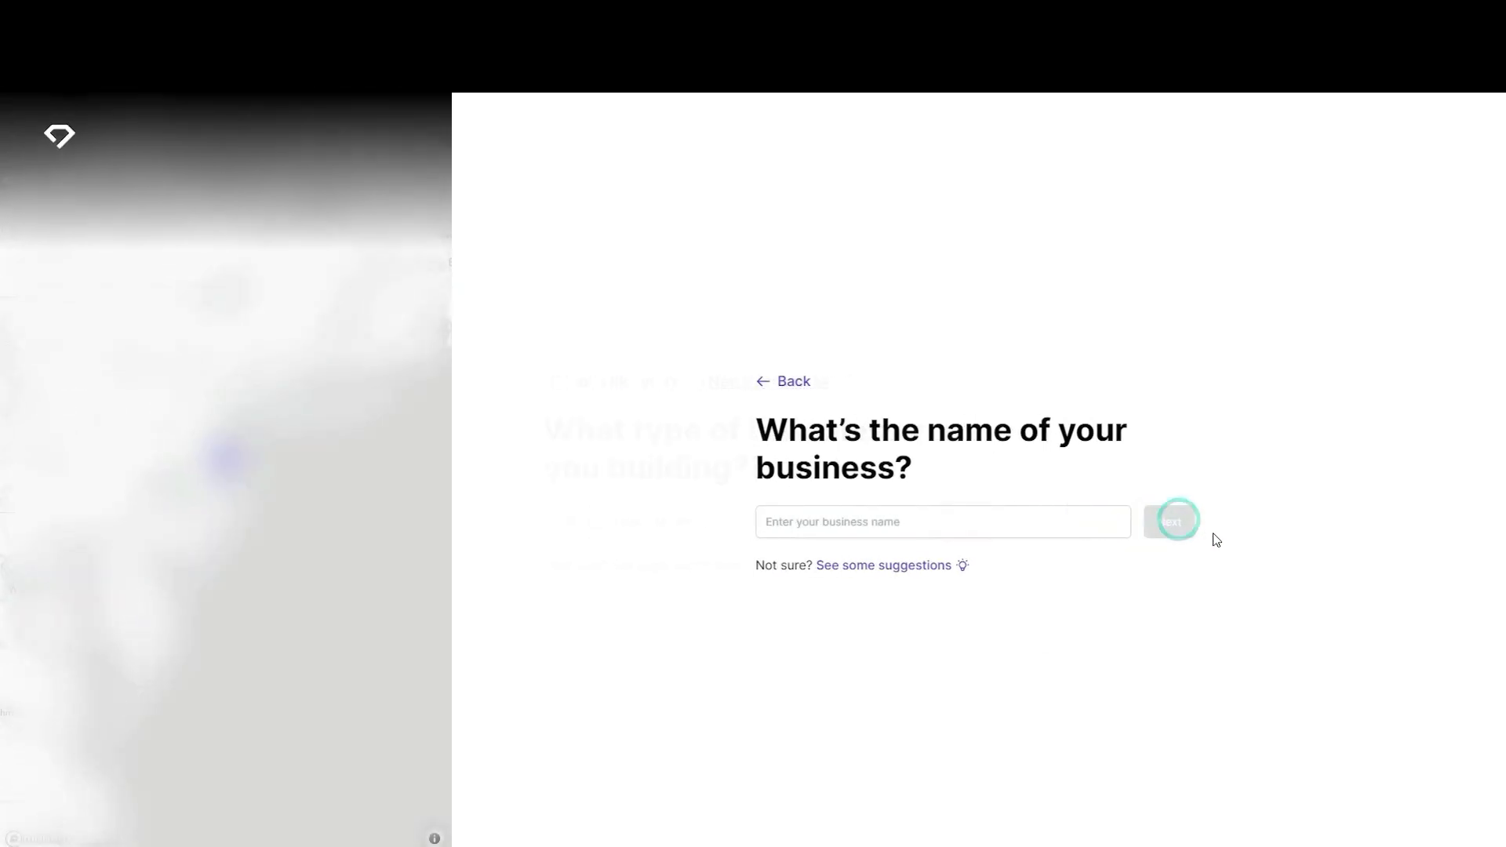
Step: Name the business Sam Creatives and submit it to generate the website
click(924, 527)
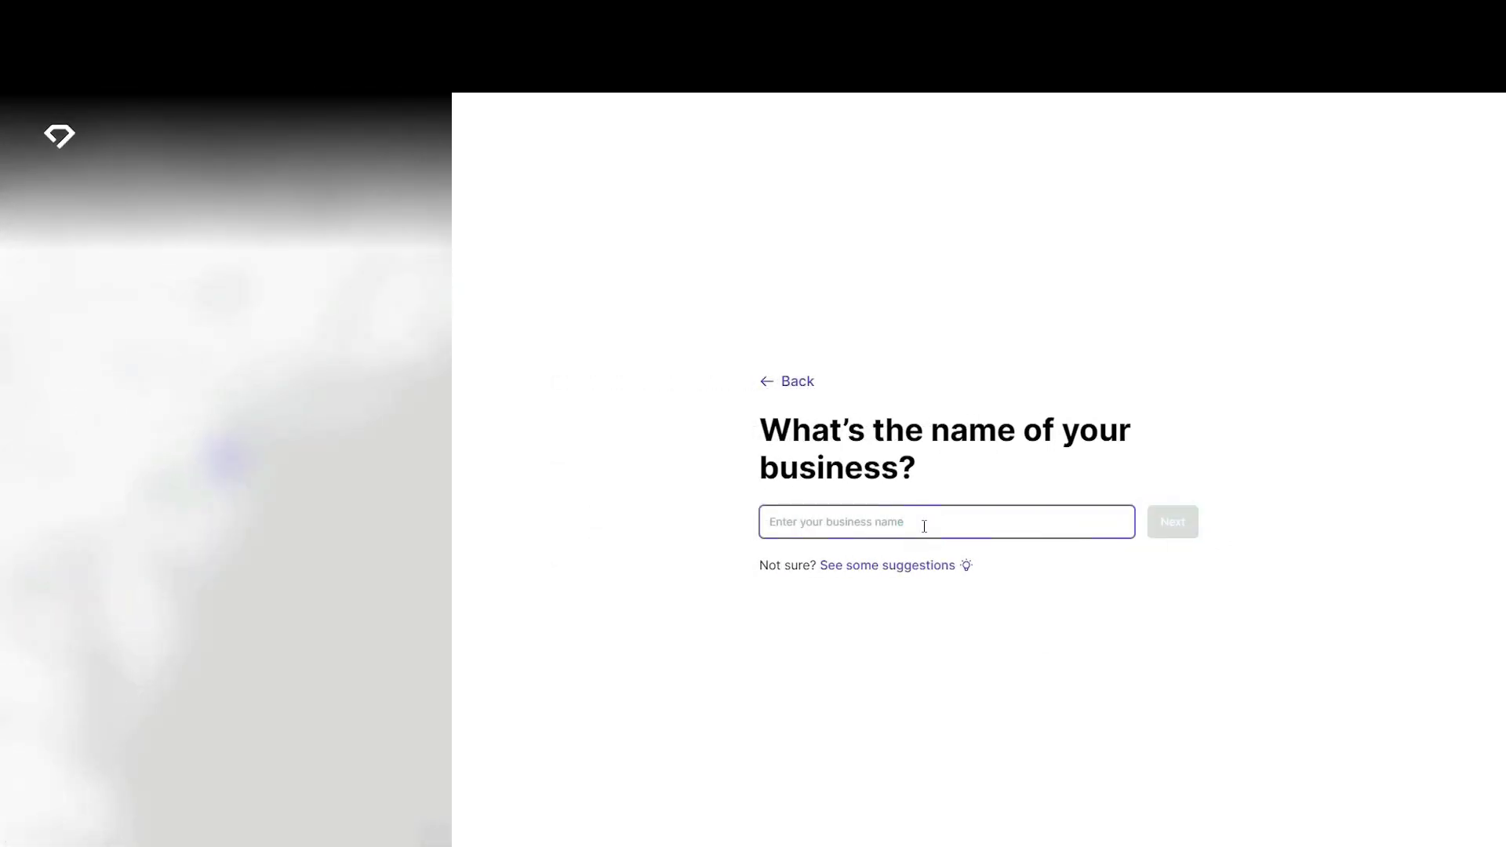
text(s)
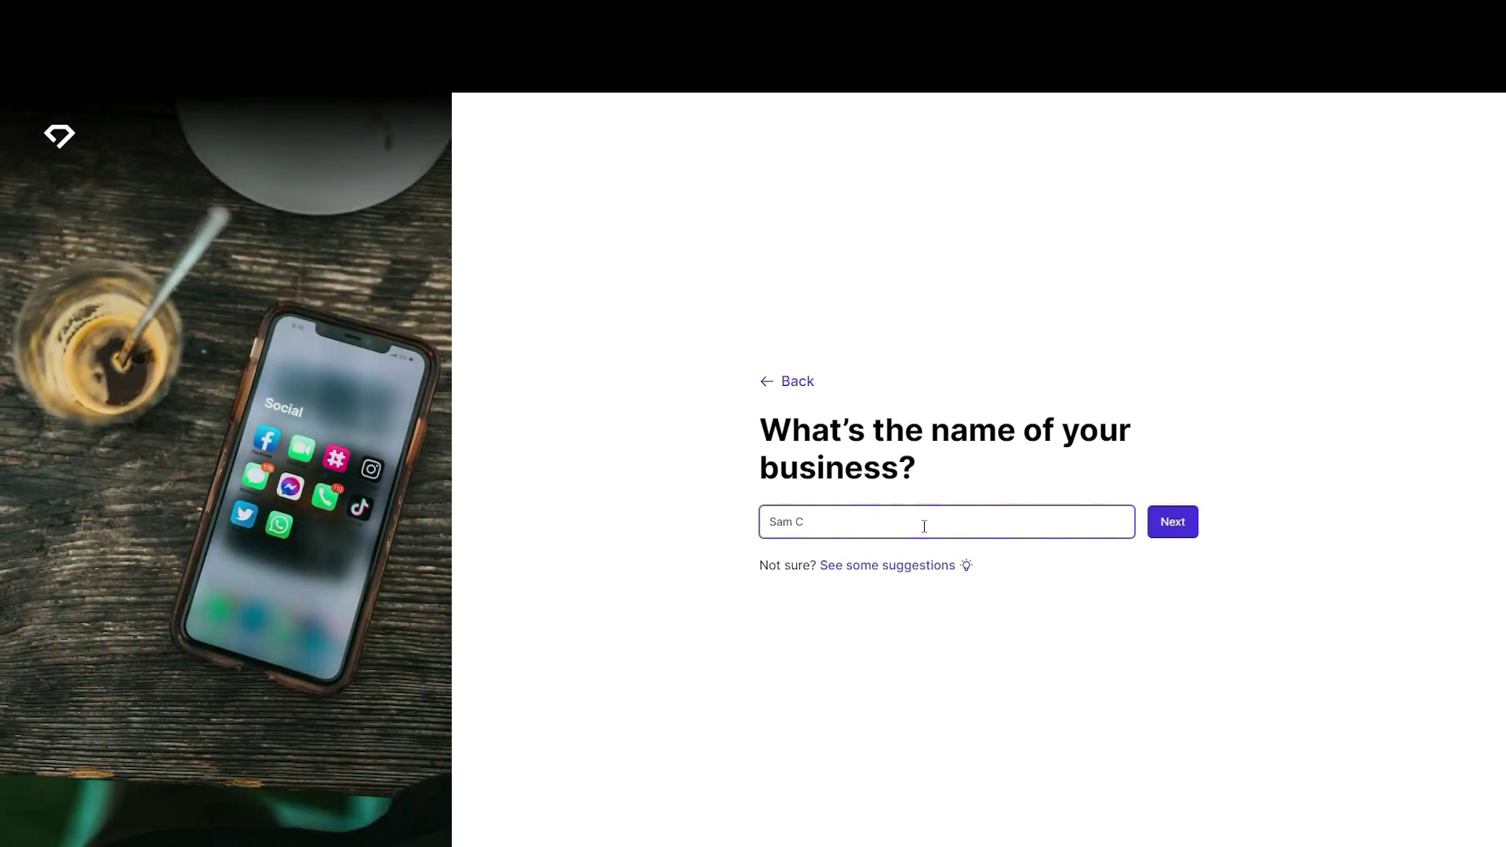
text(tives)
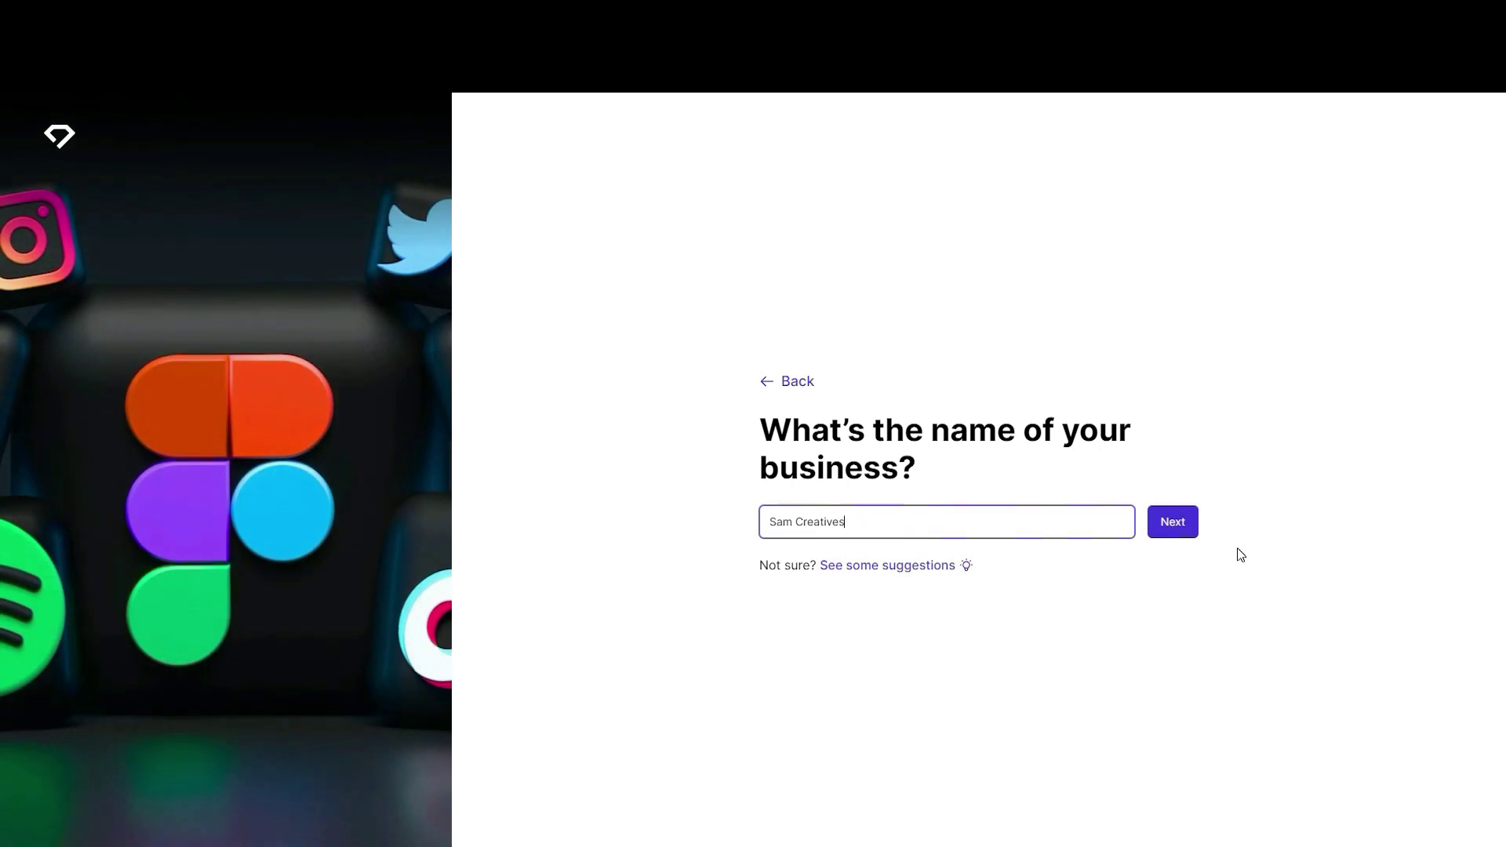
click(1176, 523)
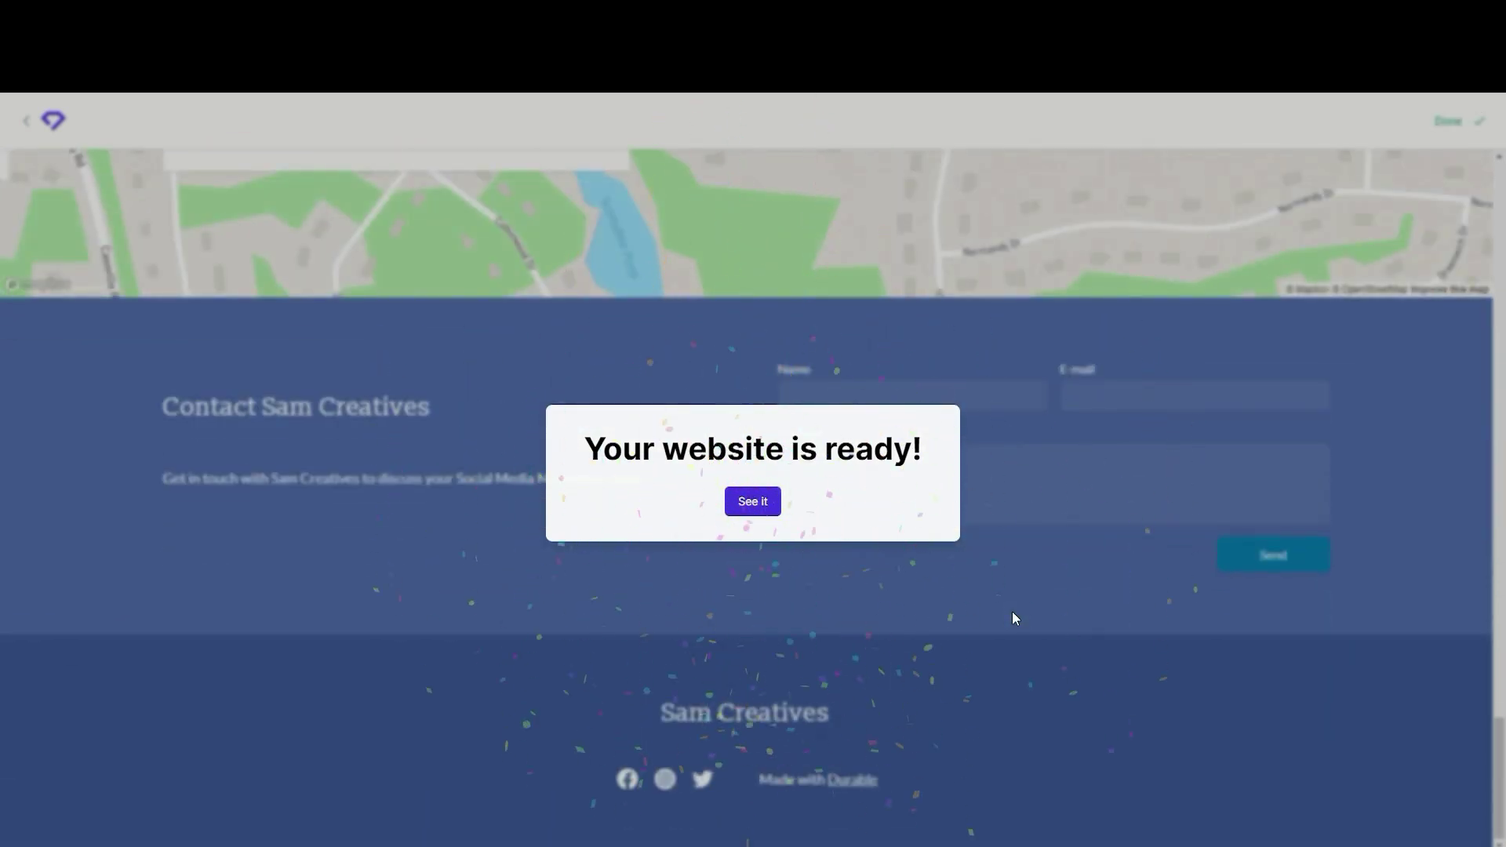
Step: Open the generated website and review its sections from the banner through services, testimonial, clients and location to the contact form
click(753, 503)
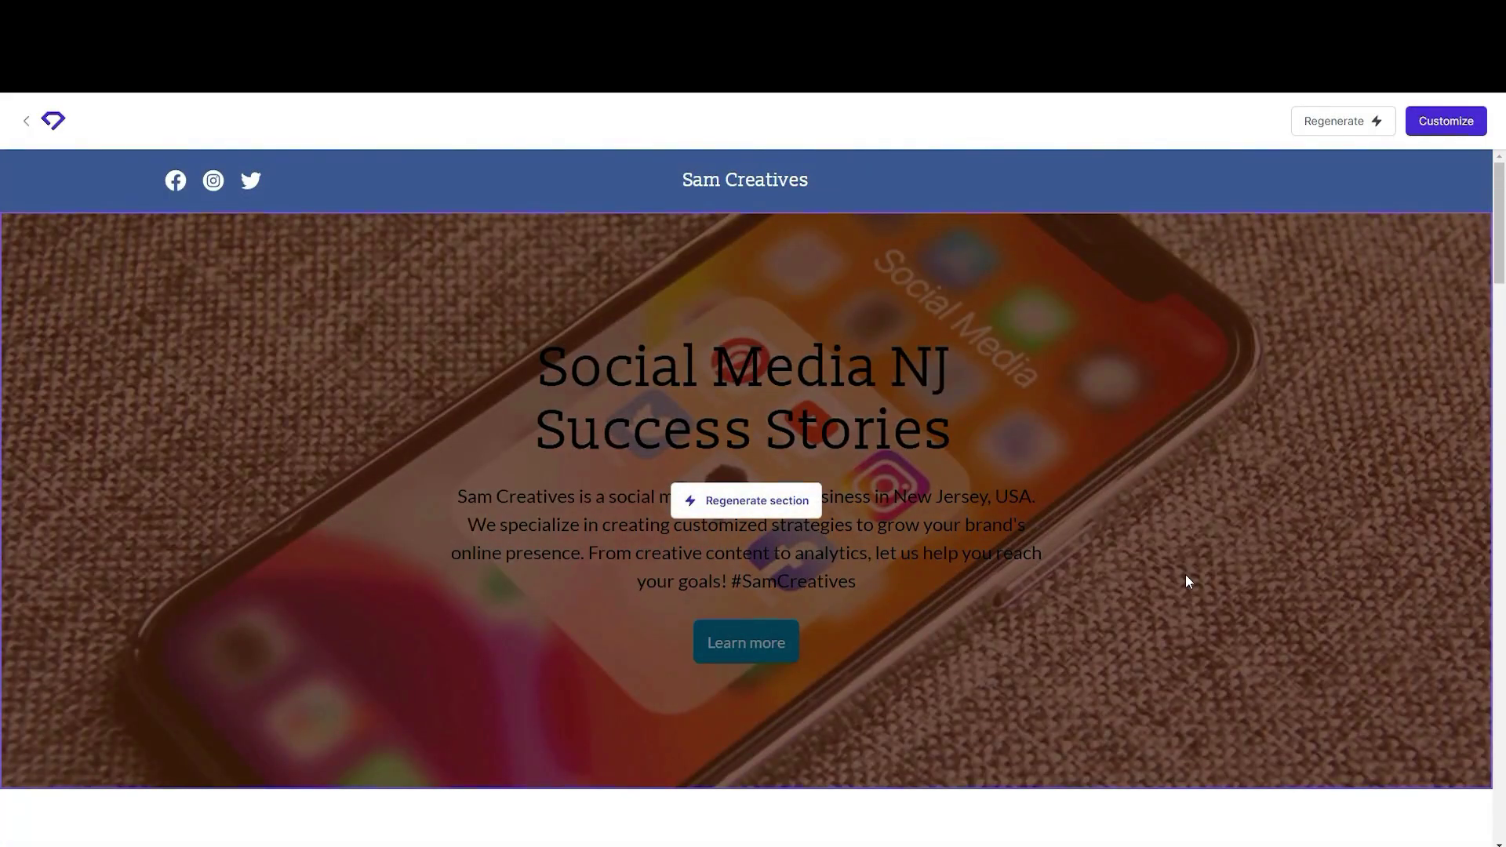
scroll(1177, 592, down, 5)
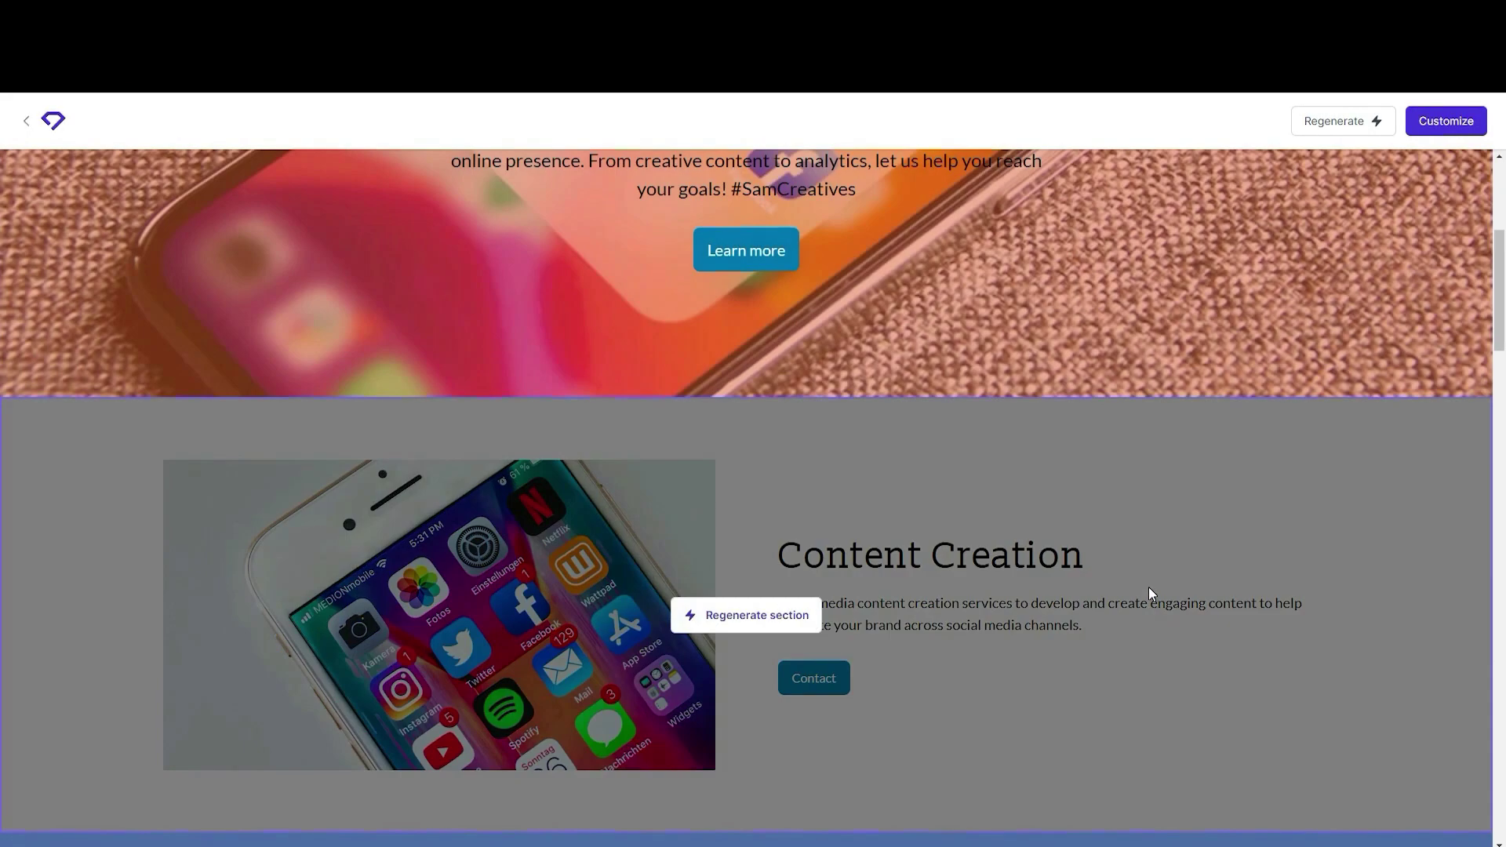
scroll(1148, 586, up, 3)
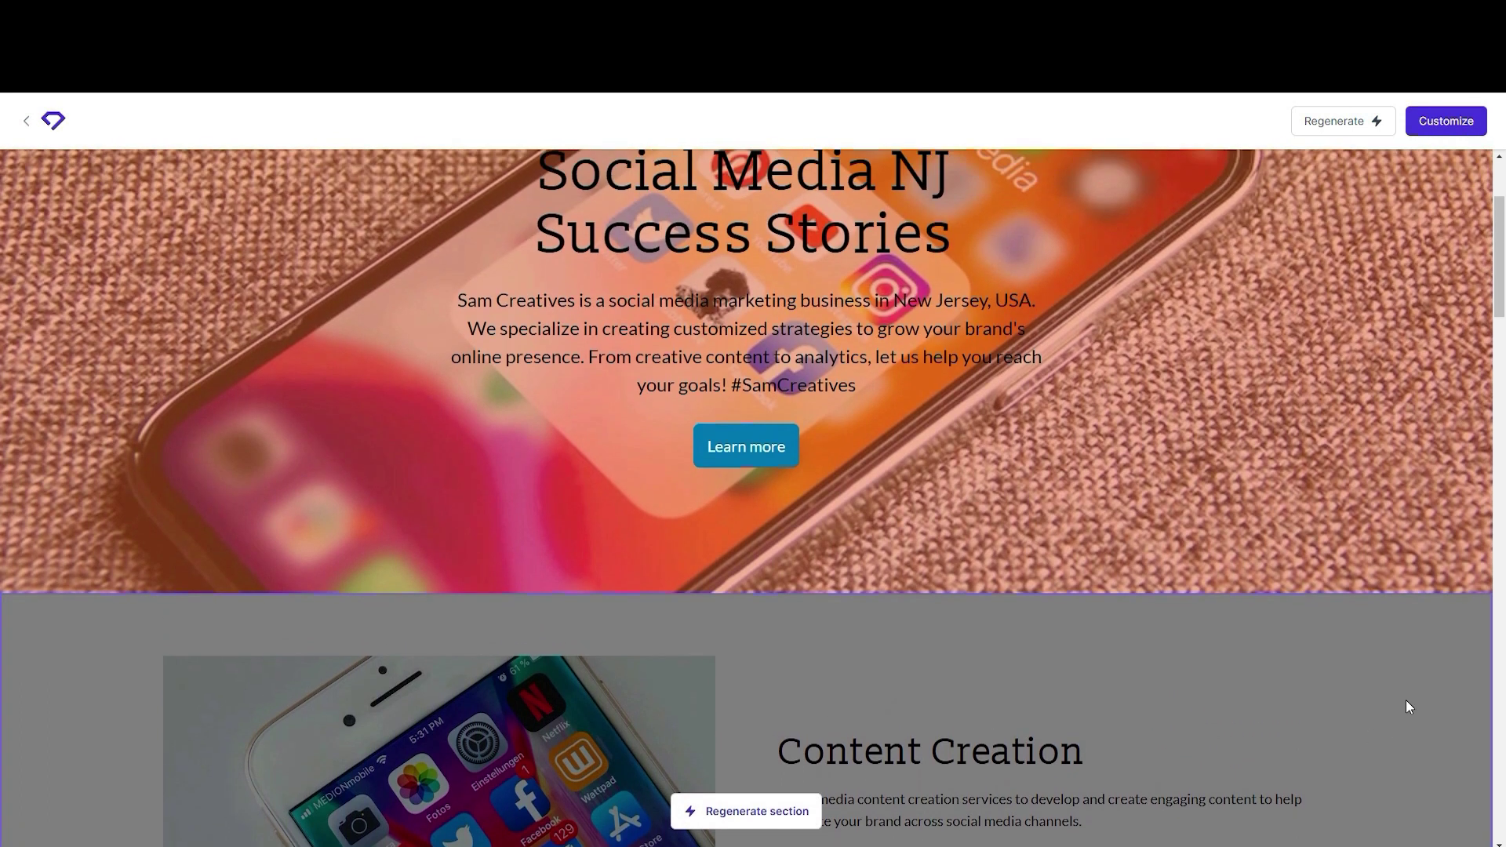
scroll(1427, 745, up, 1)
scroll(1217, 709, down, 6)
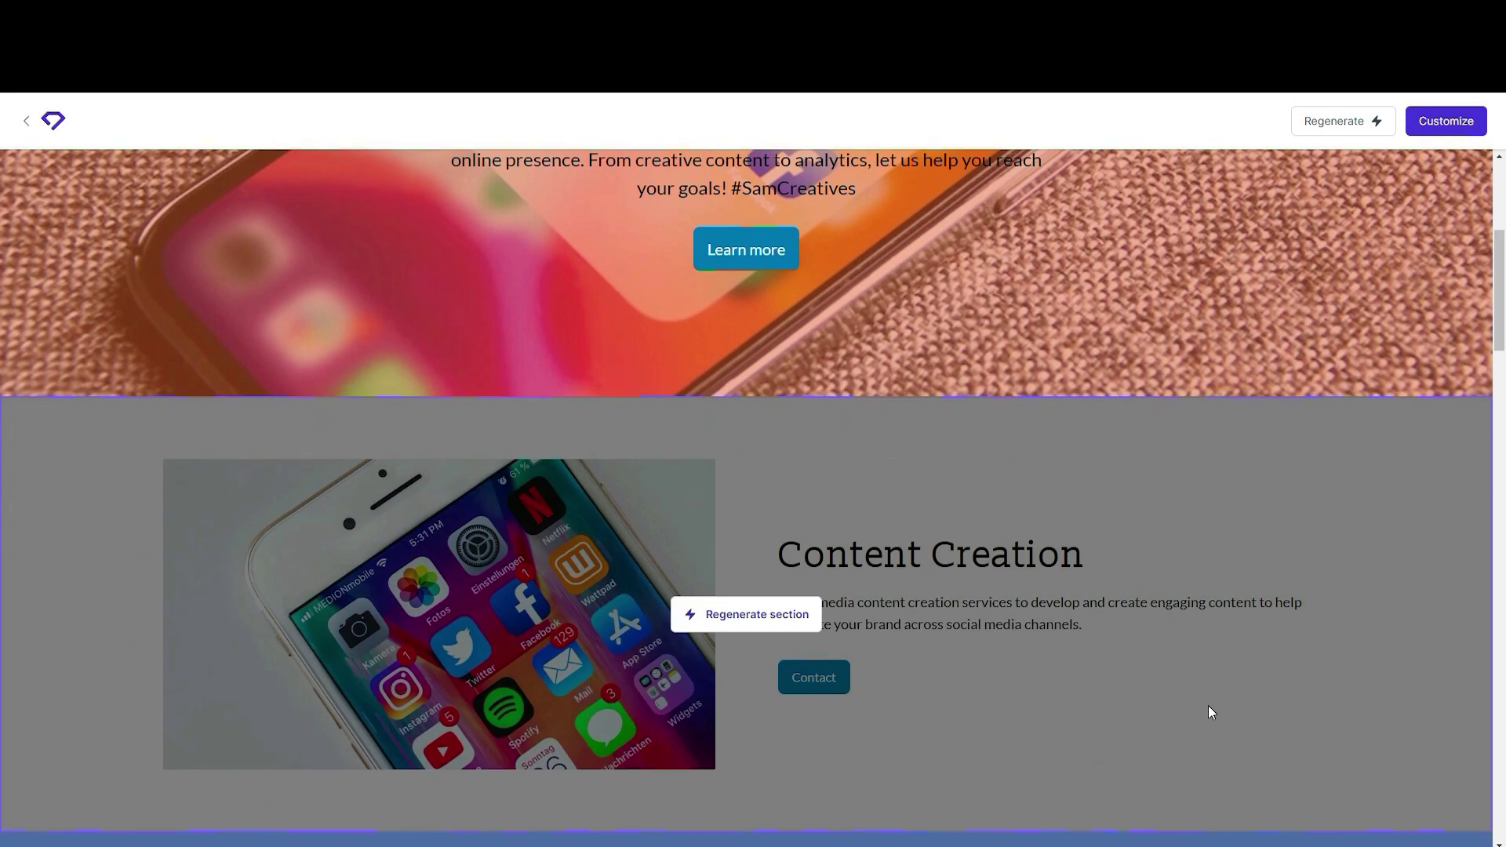
scroll(1414, 673, down, 8)
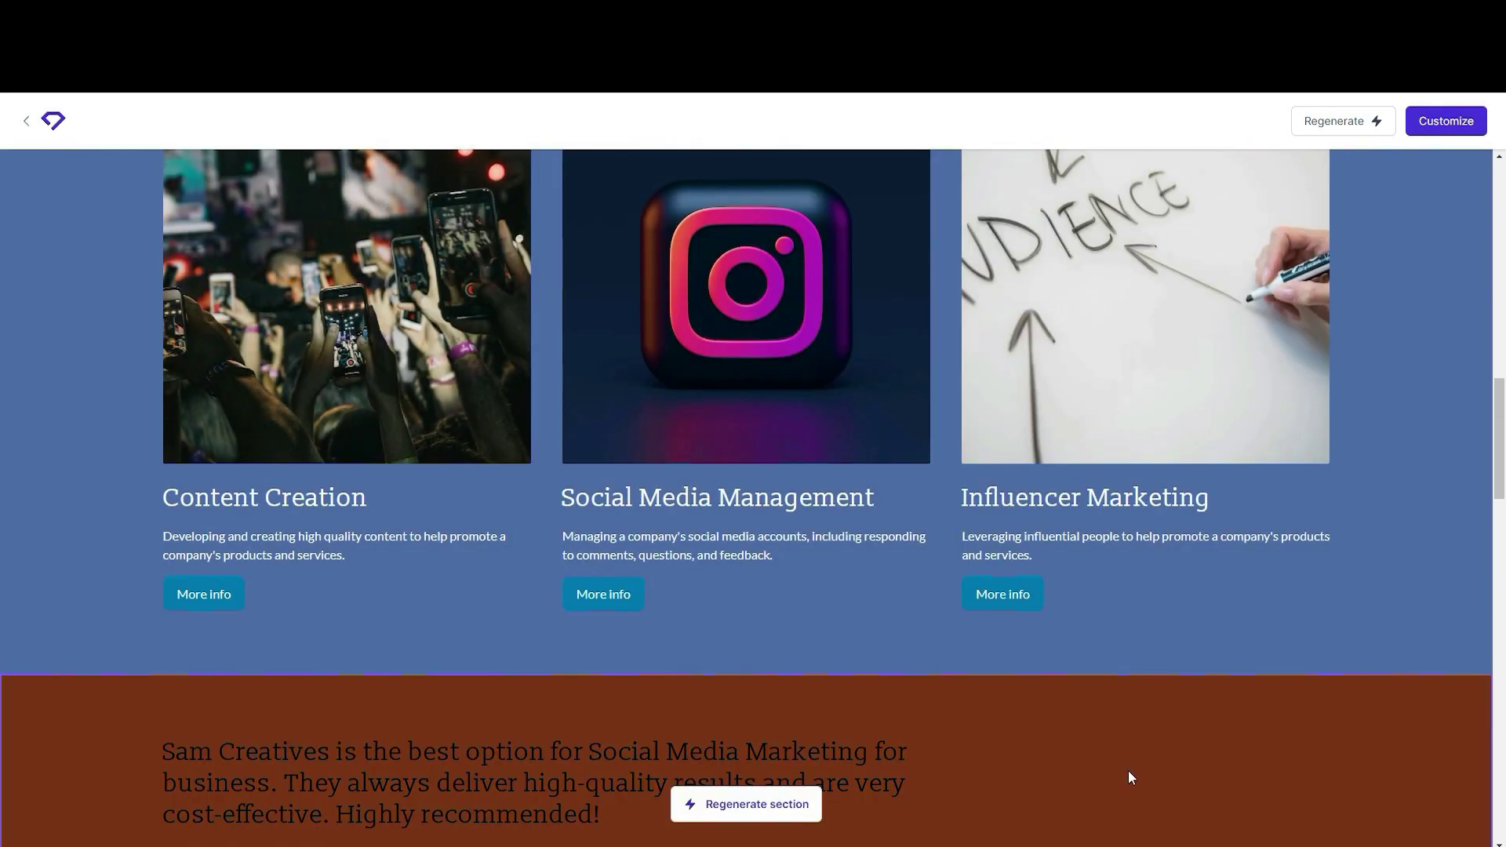
scroll(1440, 821, up, 2)
scroll(1449, 760, down, 4)
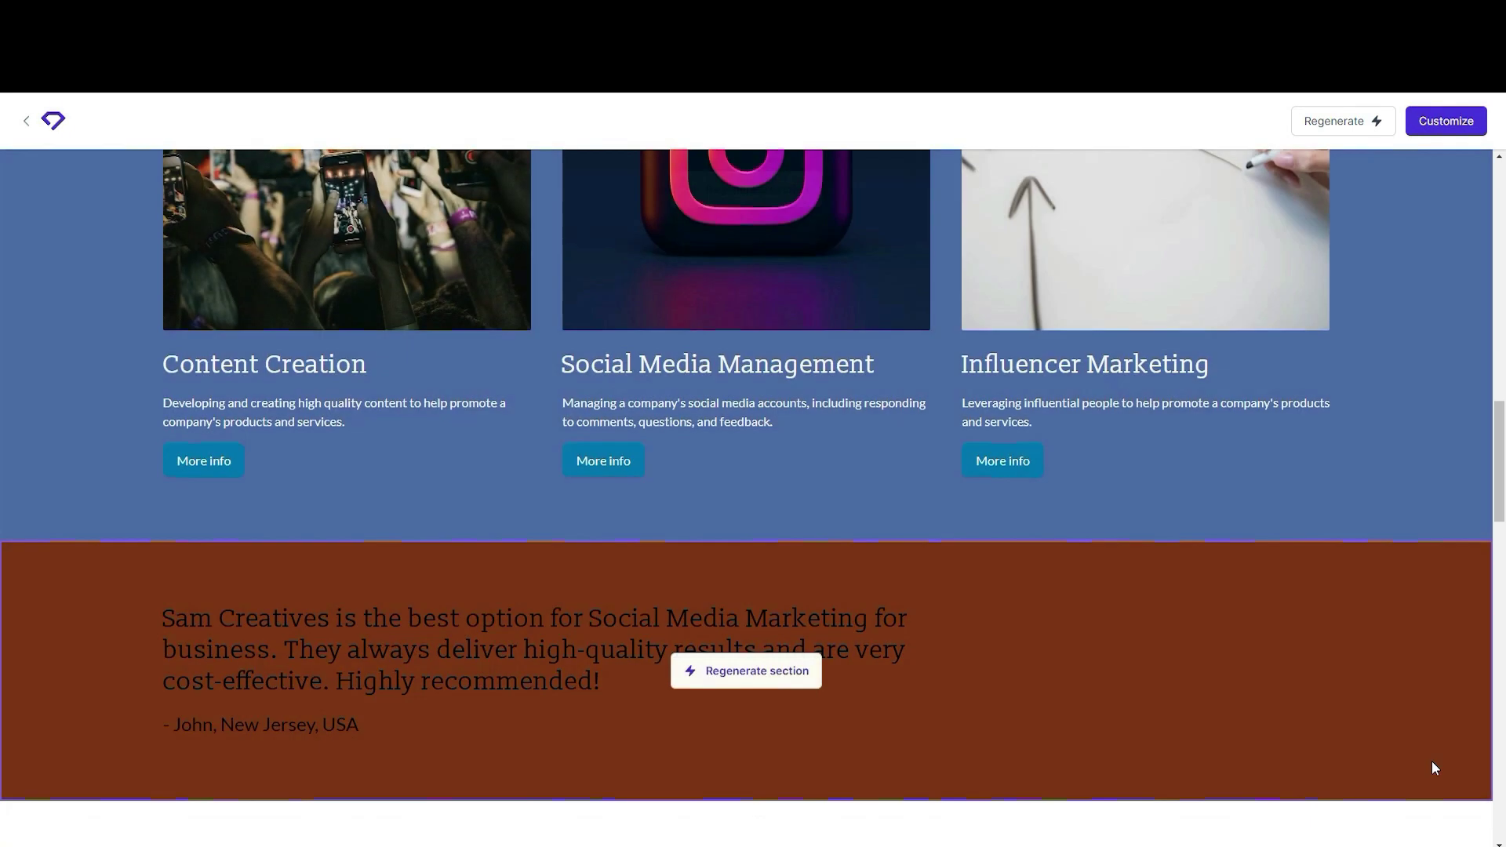
scroll(1198, 718, down, 3)
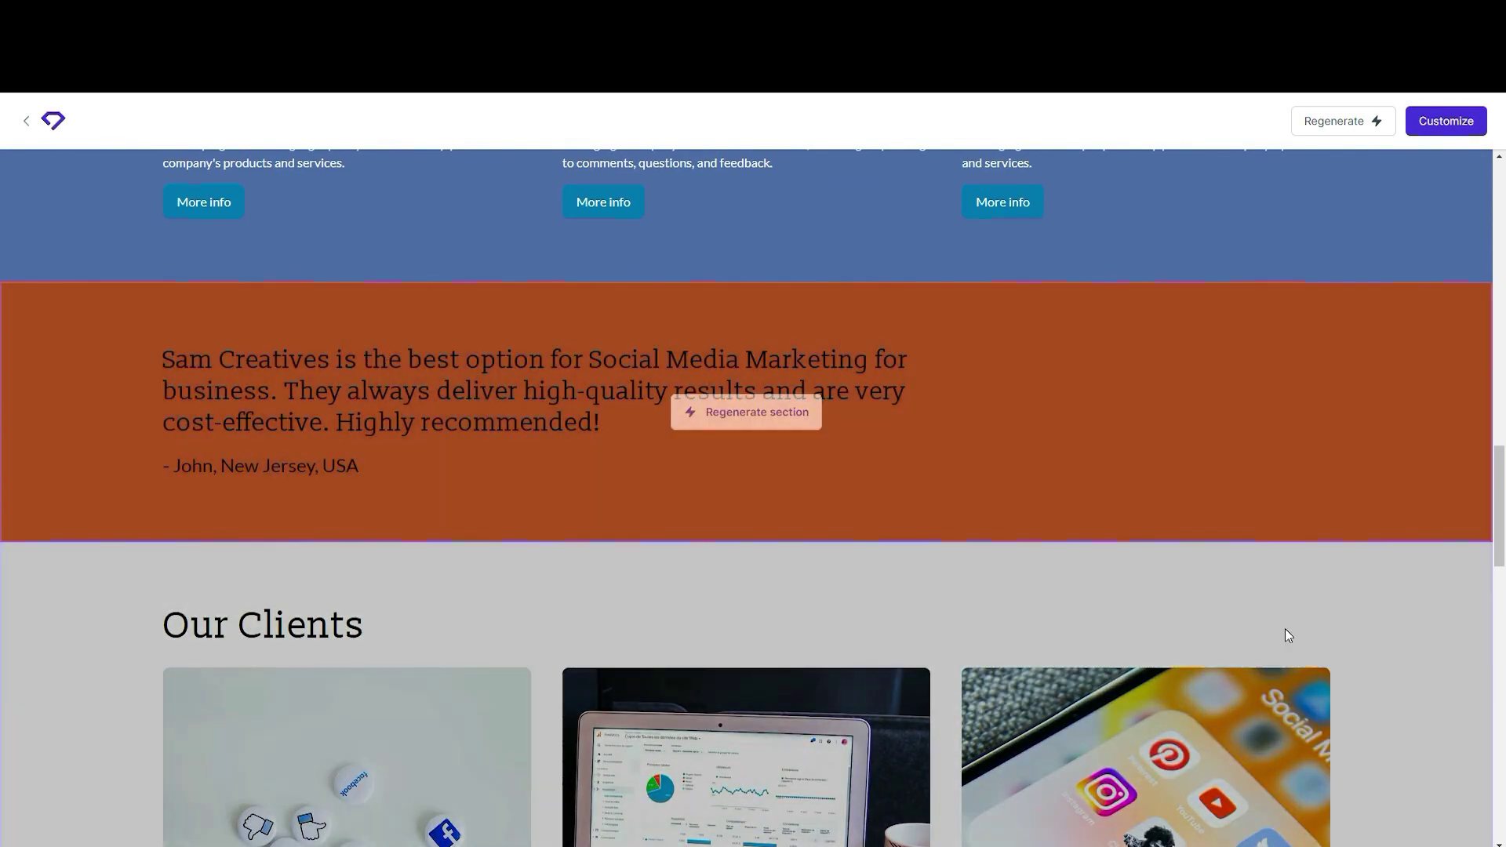
scroll(1378, 629, down, 5)
scroll(1374, 731, down, 2)
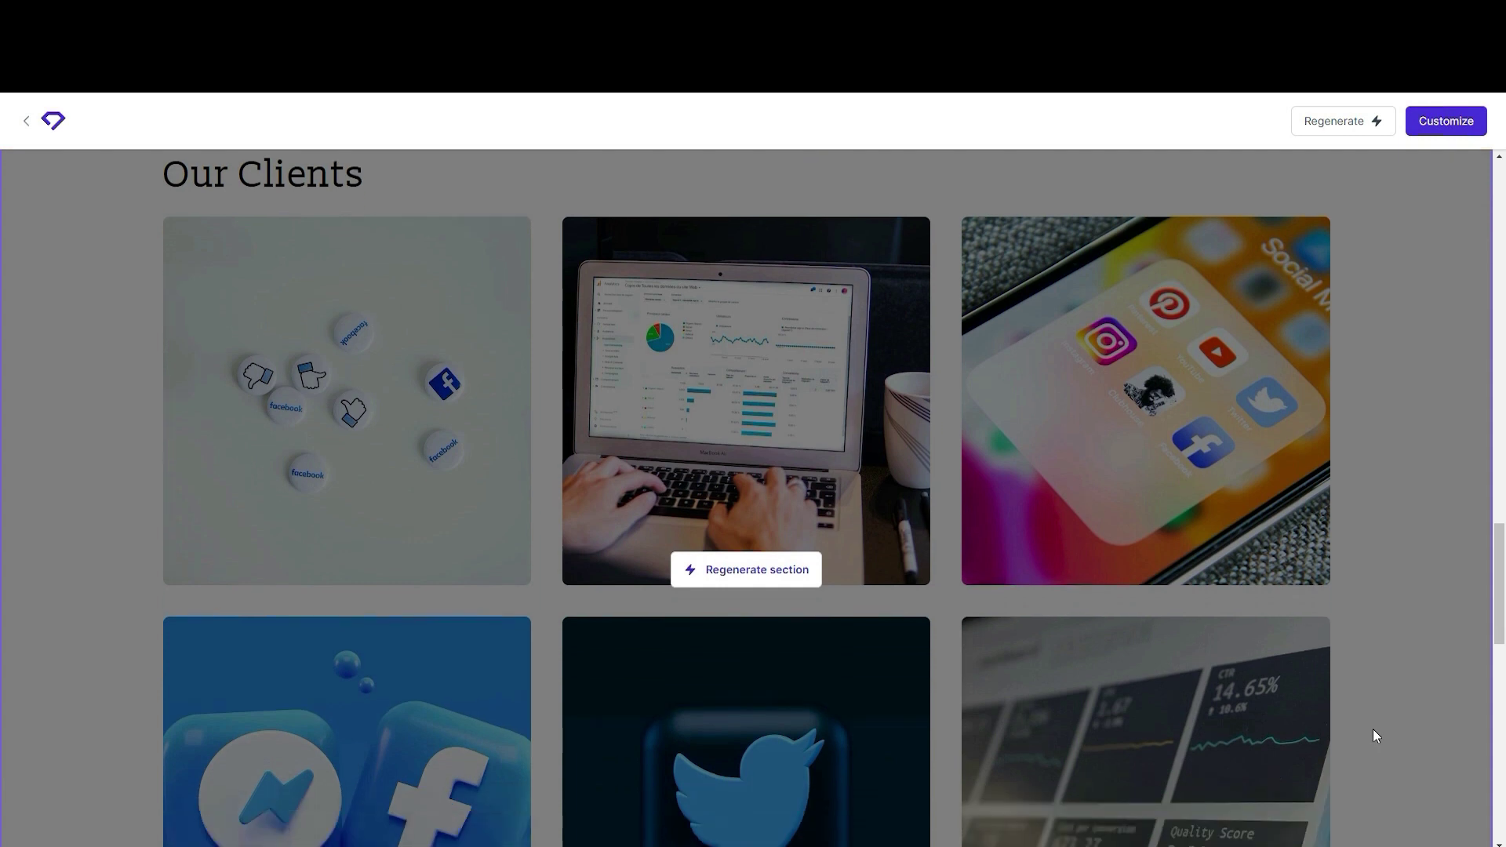
scroll(69, 619, down, 9)
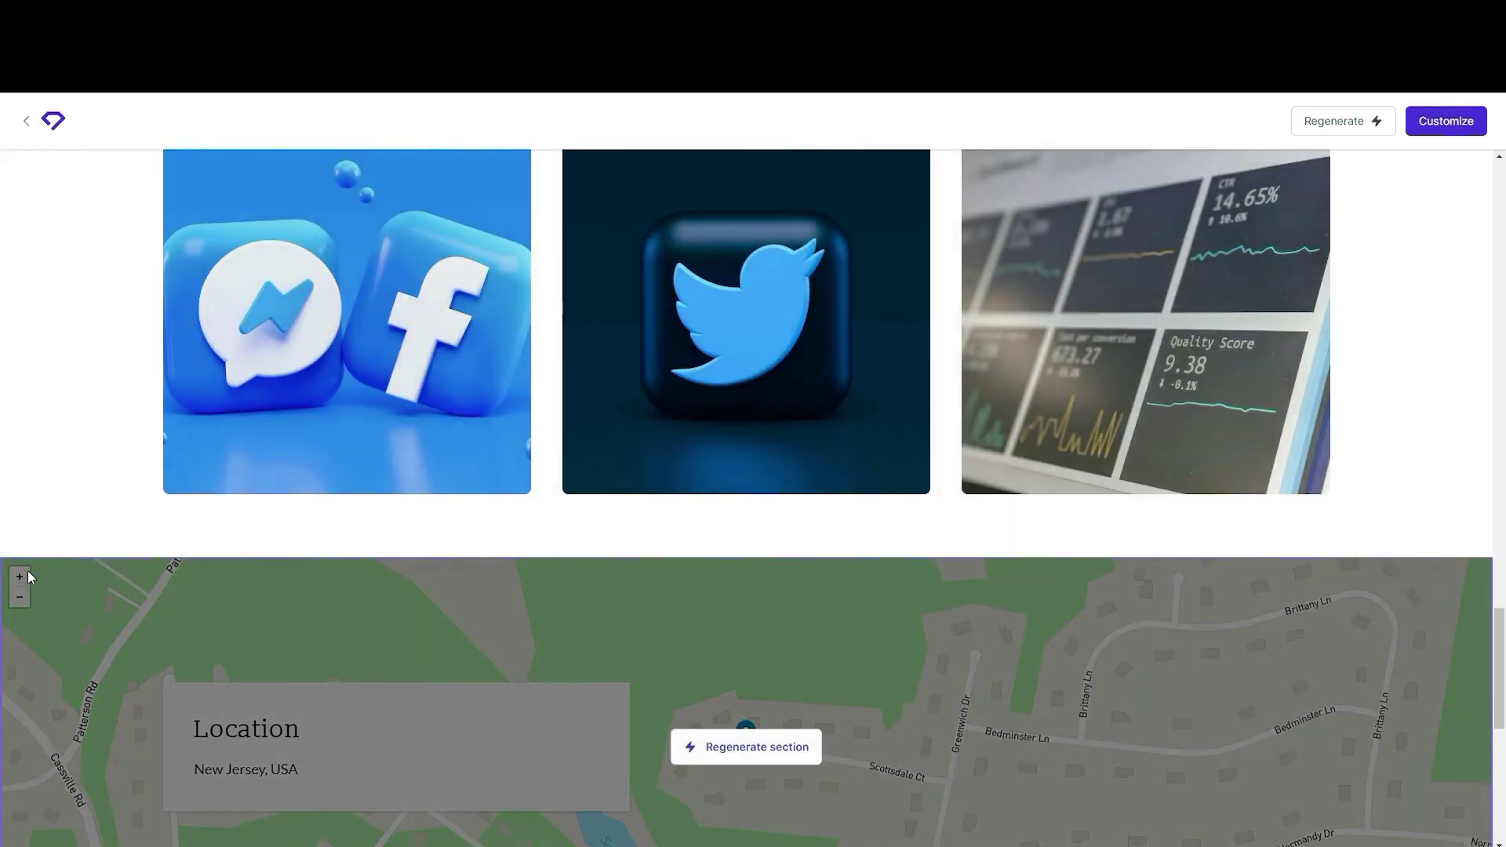
scroll(27, 571, down, 3)
scroll(48, 634, up, 15)
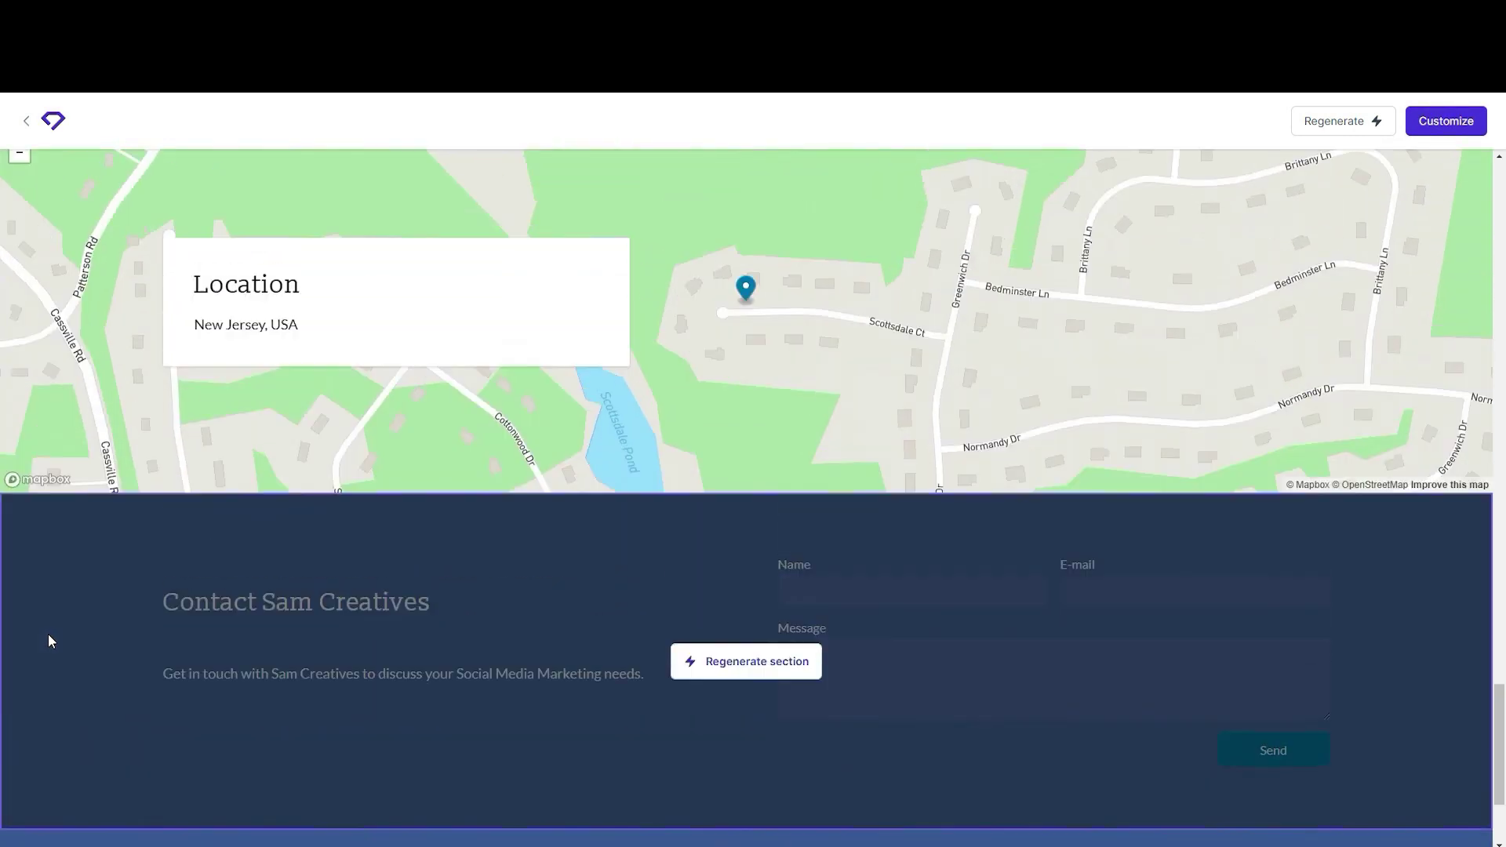
scroll(50, 632, up, 10)
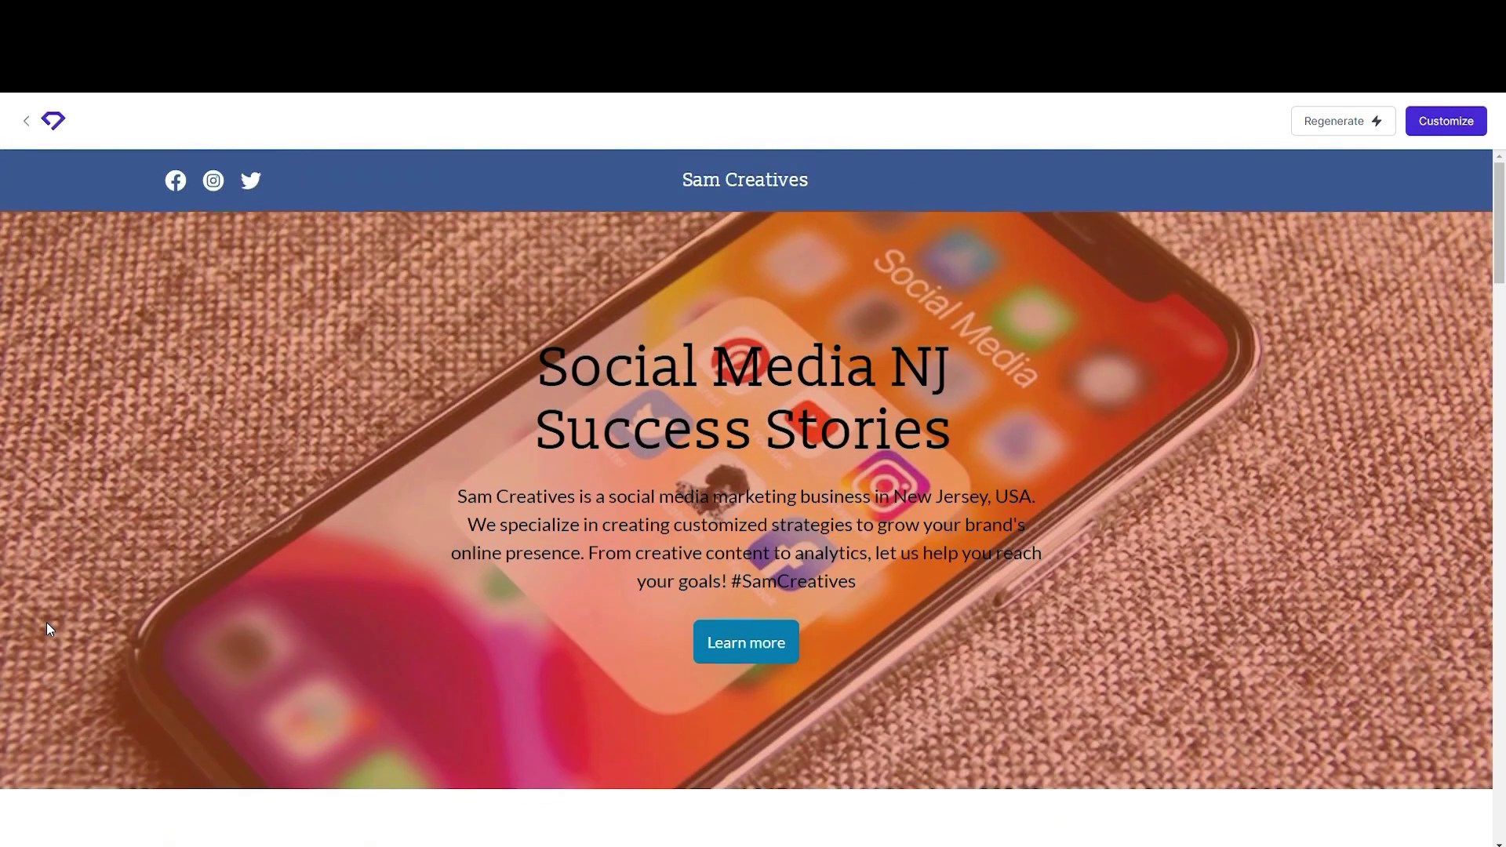
Step: Regenerate the banner section with a new heading, text and image, and look over the page
click(698, 500)
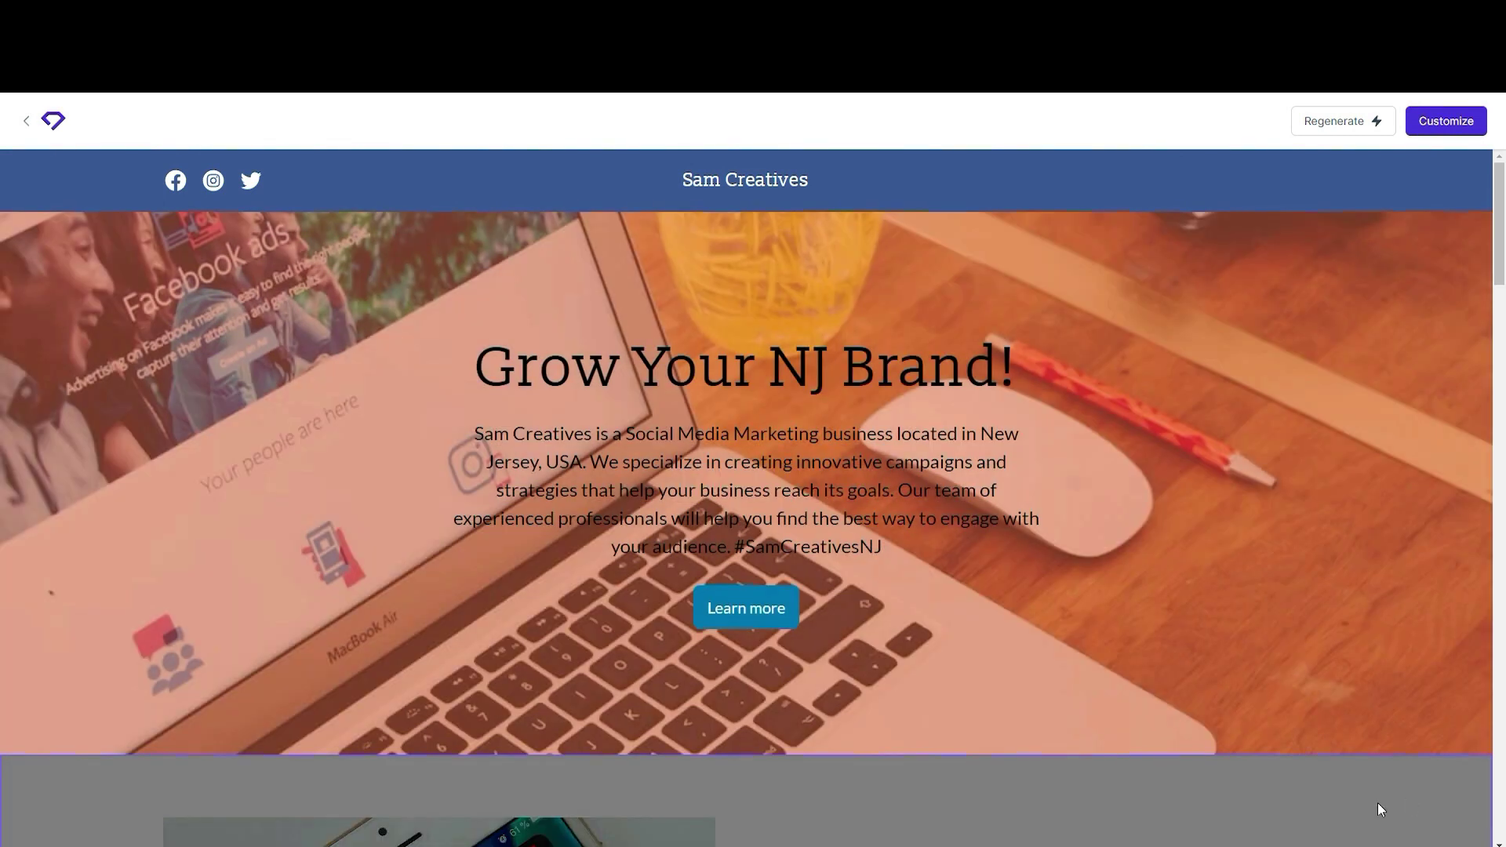
scroll(1296, 770, down, 8)
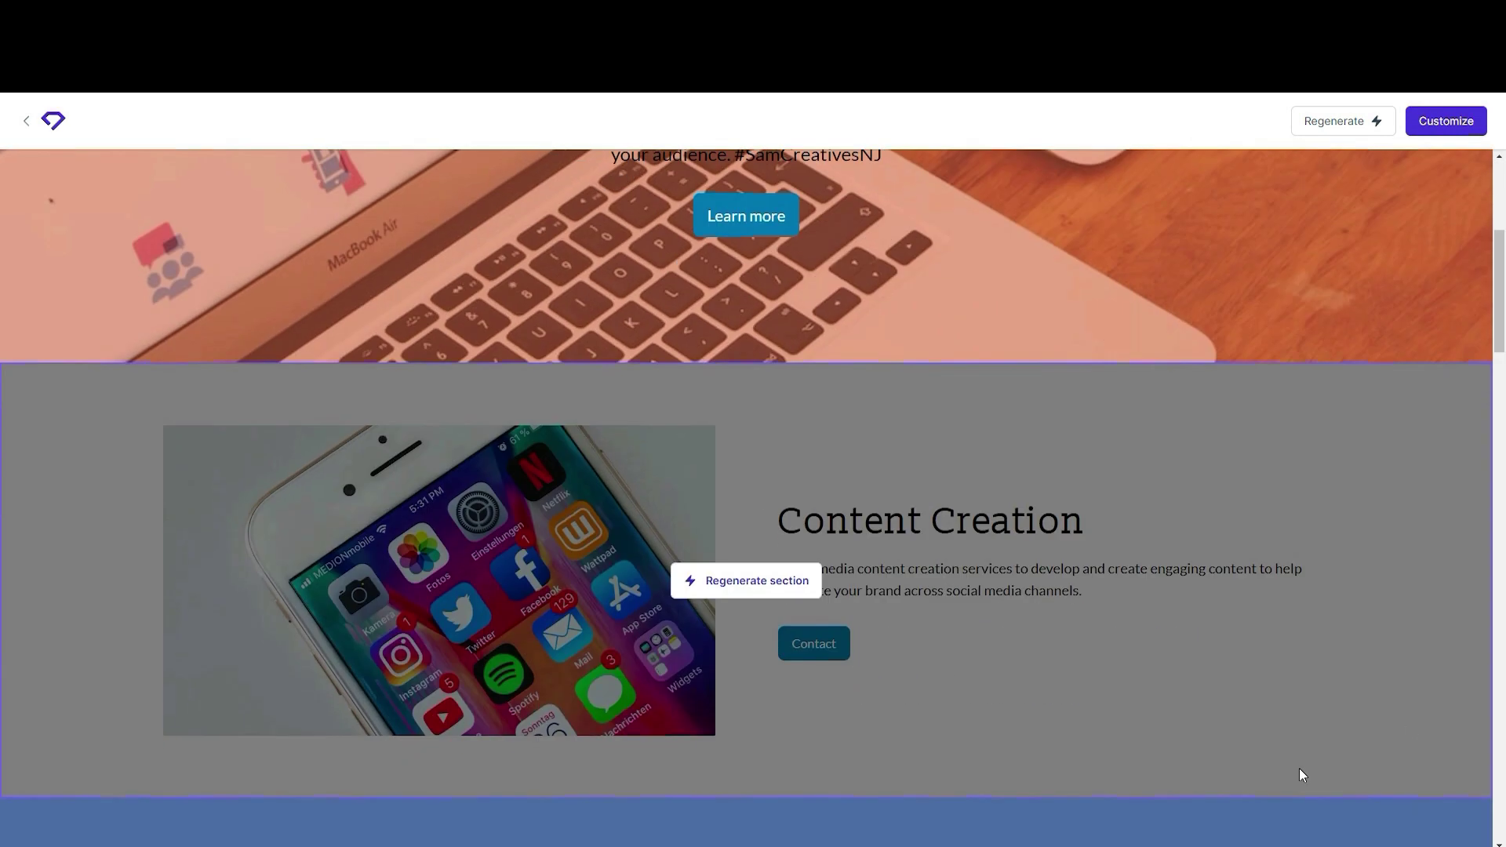
scroll(1405, 715, down, 19)
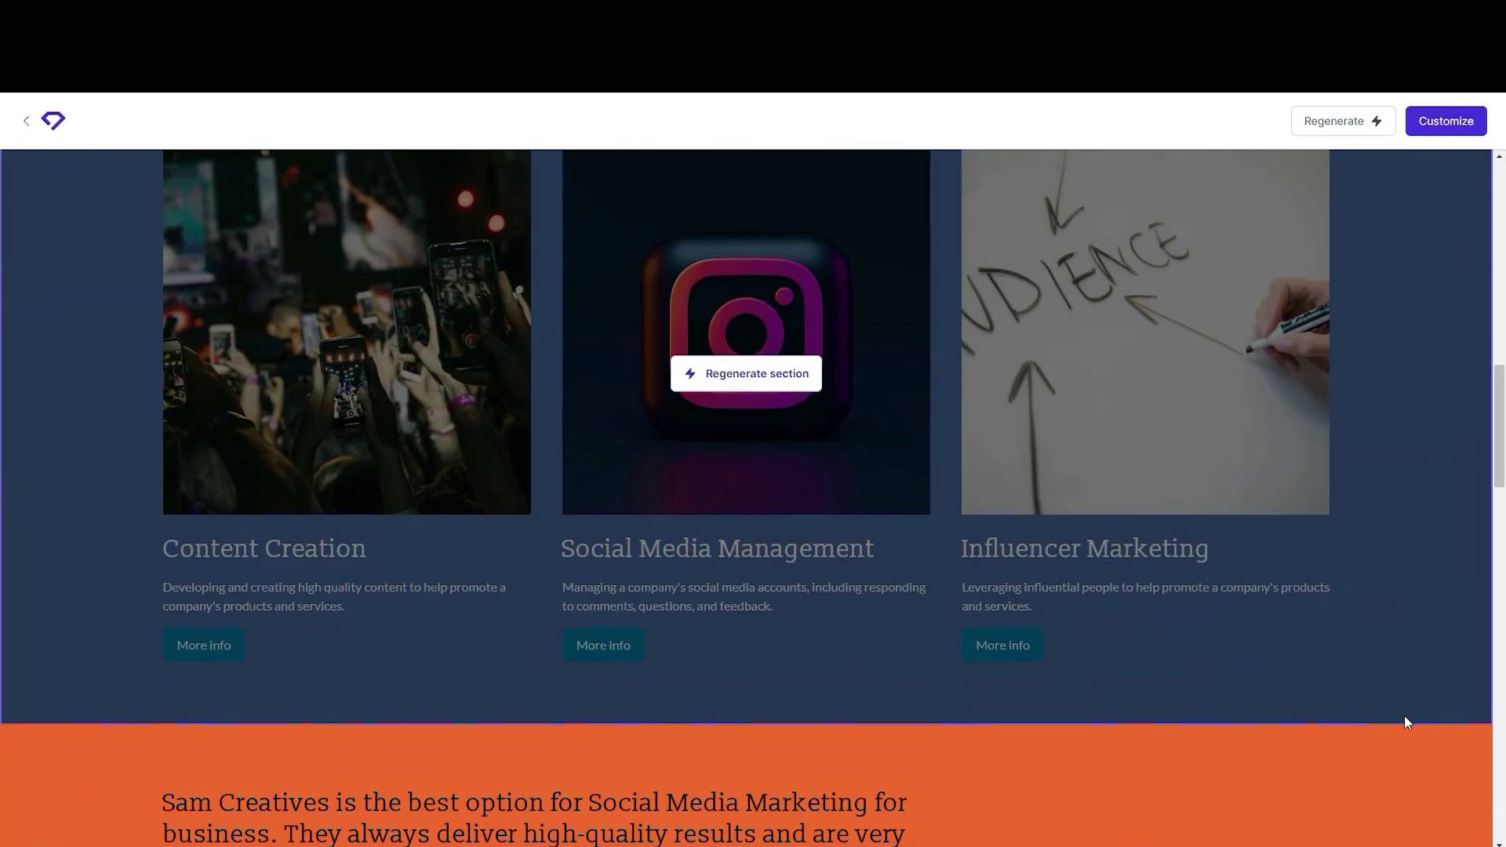
scroll(1368, 667, up, 20)
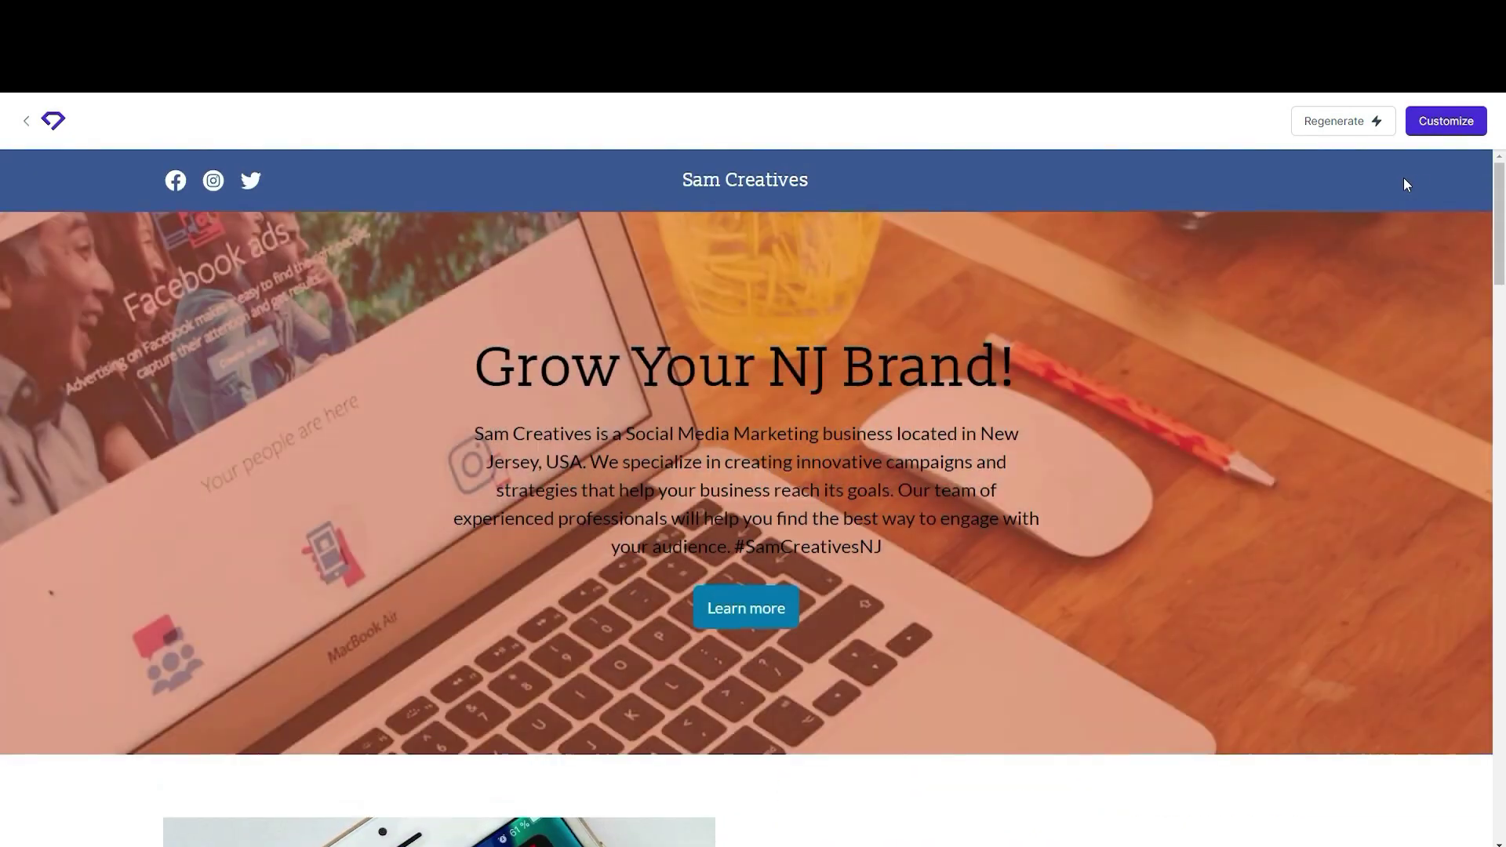
Step: Sign up with Google to customize the website and open the Sam Creatives site in the editor
click(1441, 121)
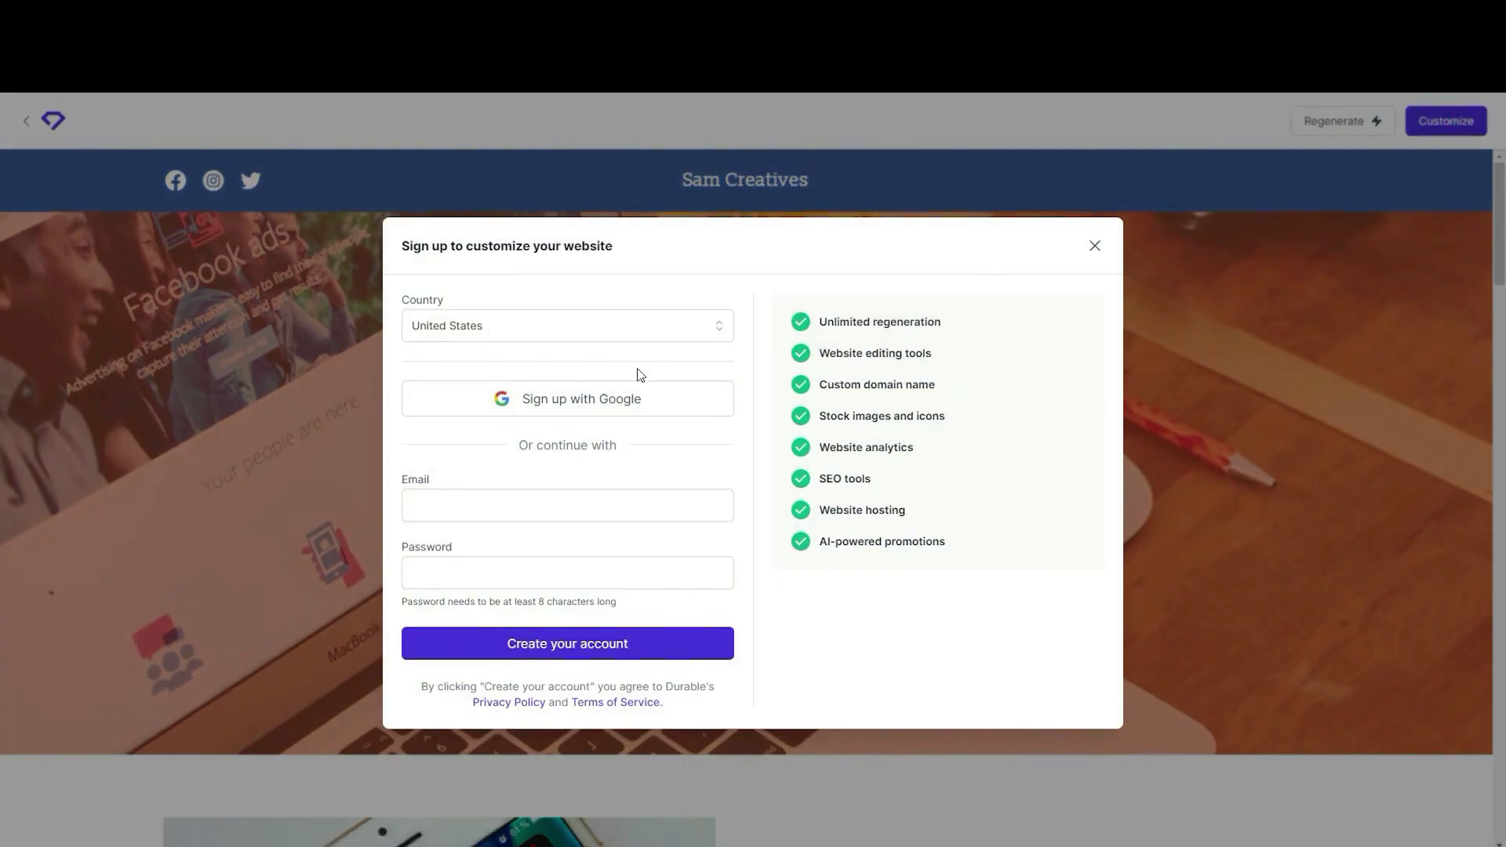
click(552, 403)
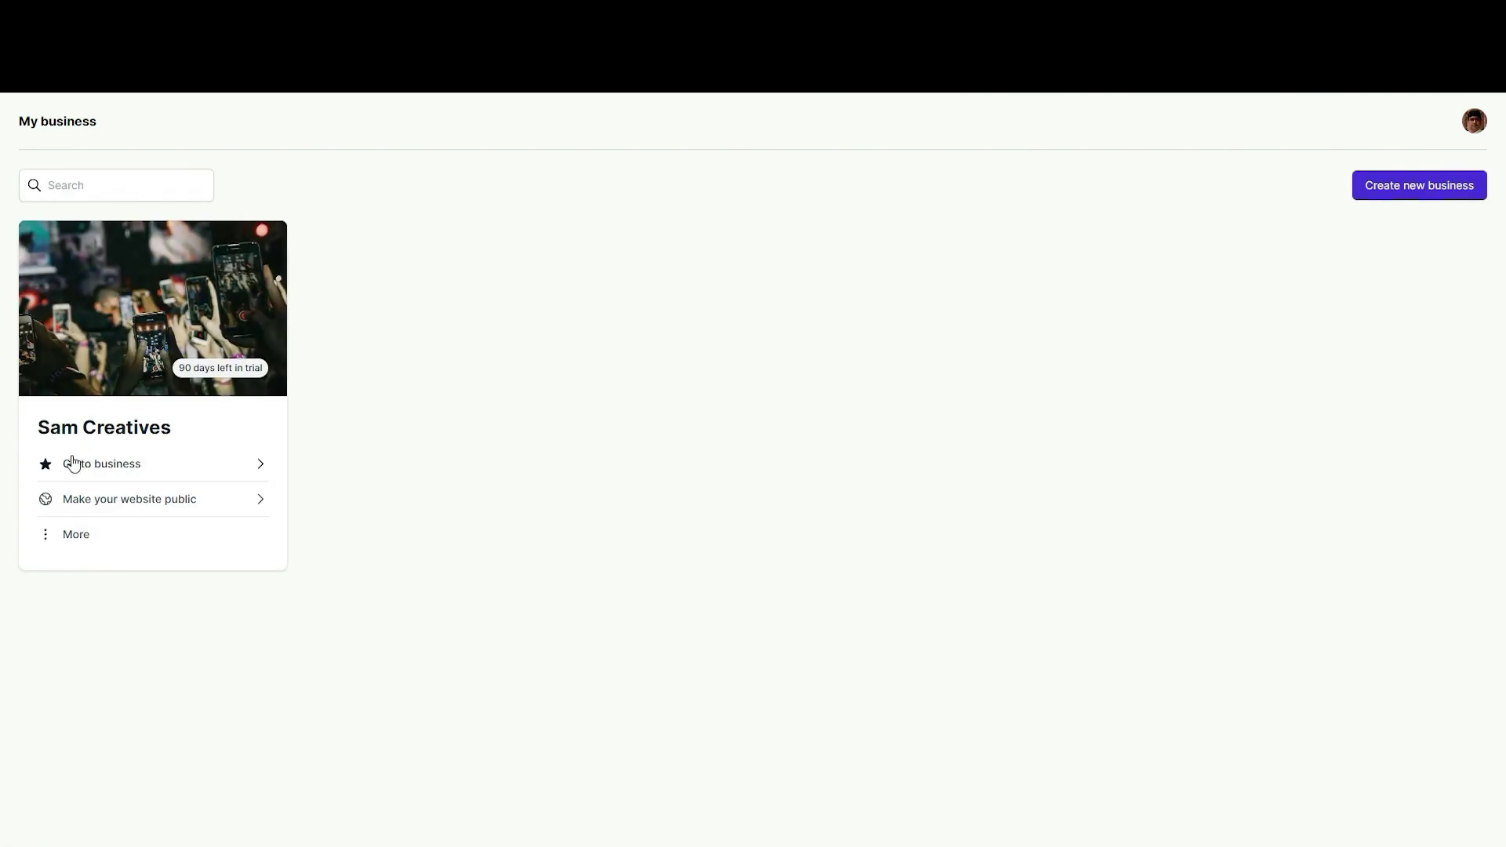
click(78, 340)
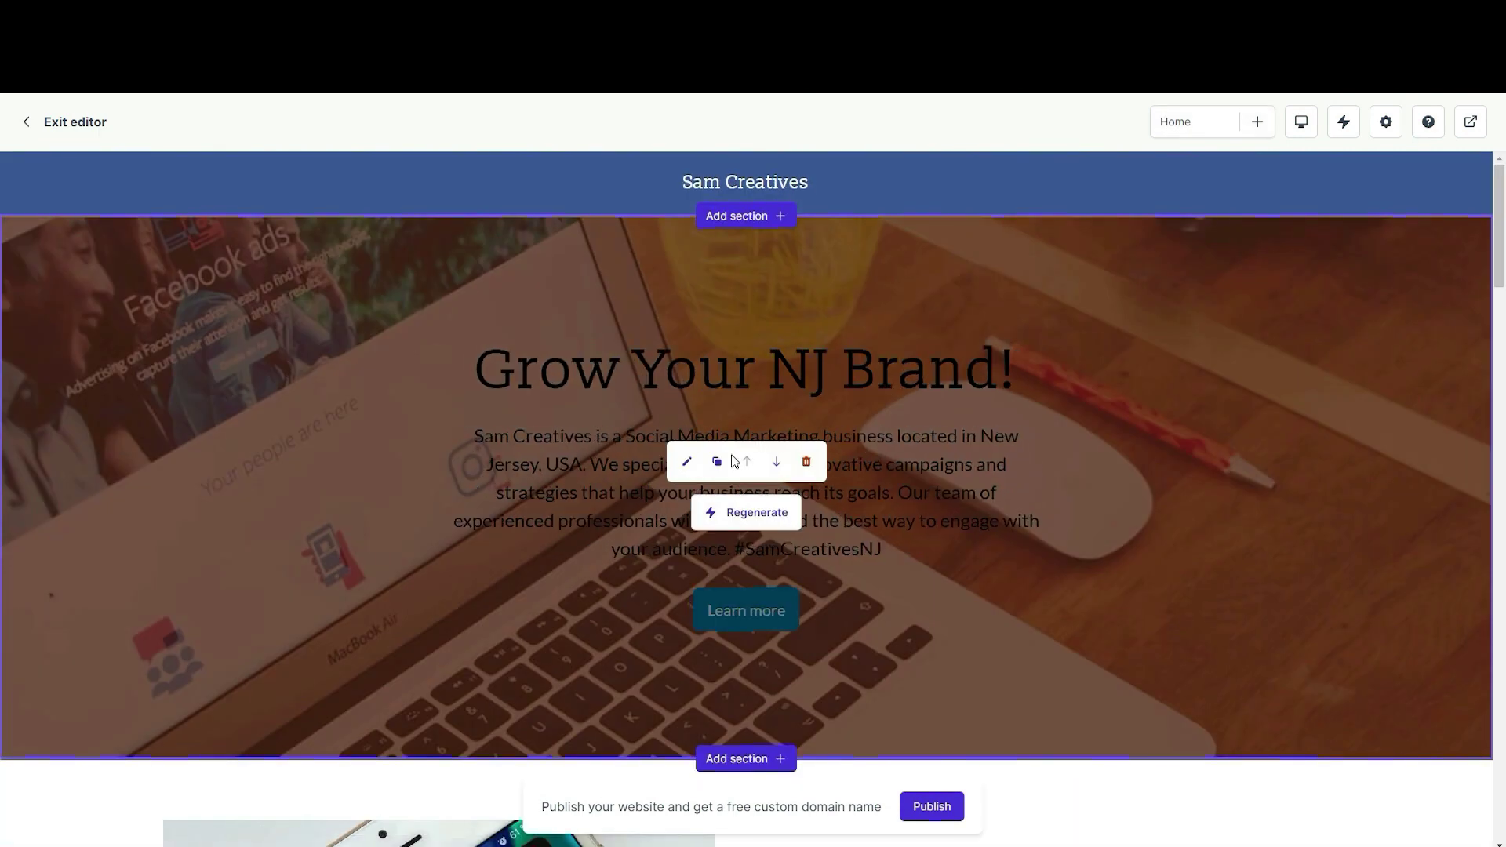
Step: Edit the banner section's heading to read "Grow Your NJ Brand With Sam"
click(687, 463)
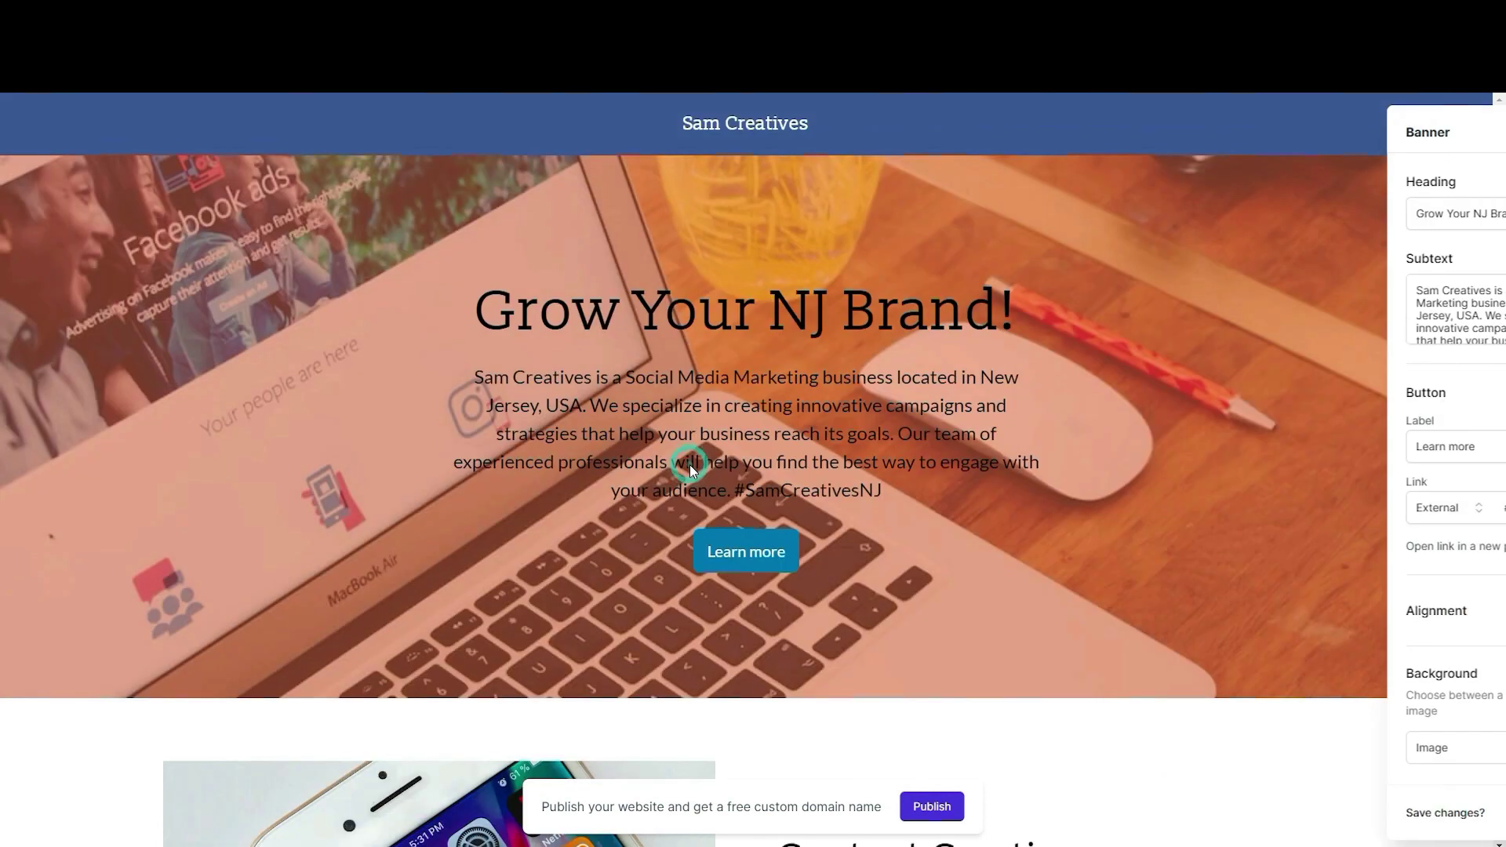
click(1319, 216)
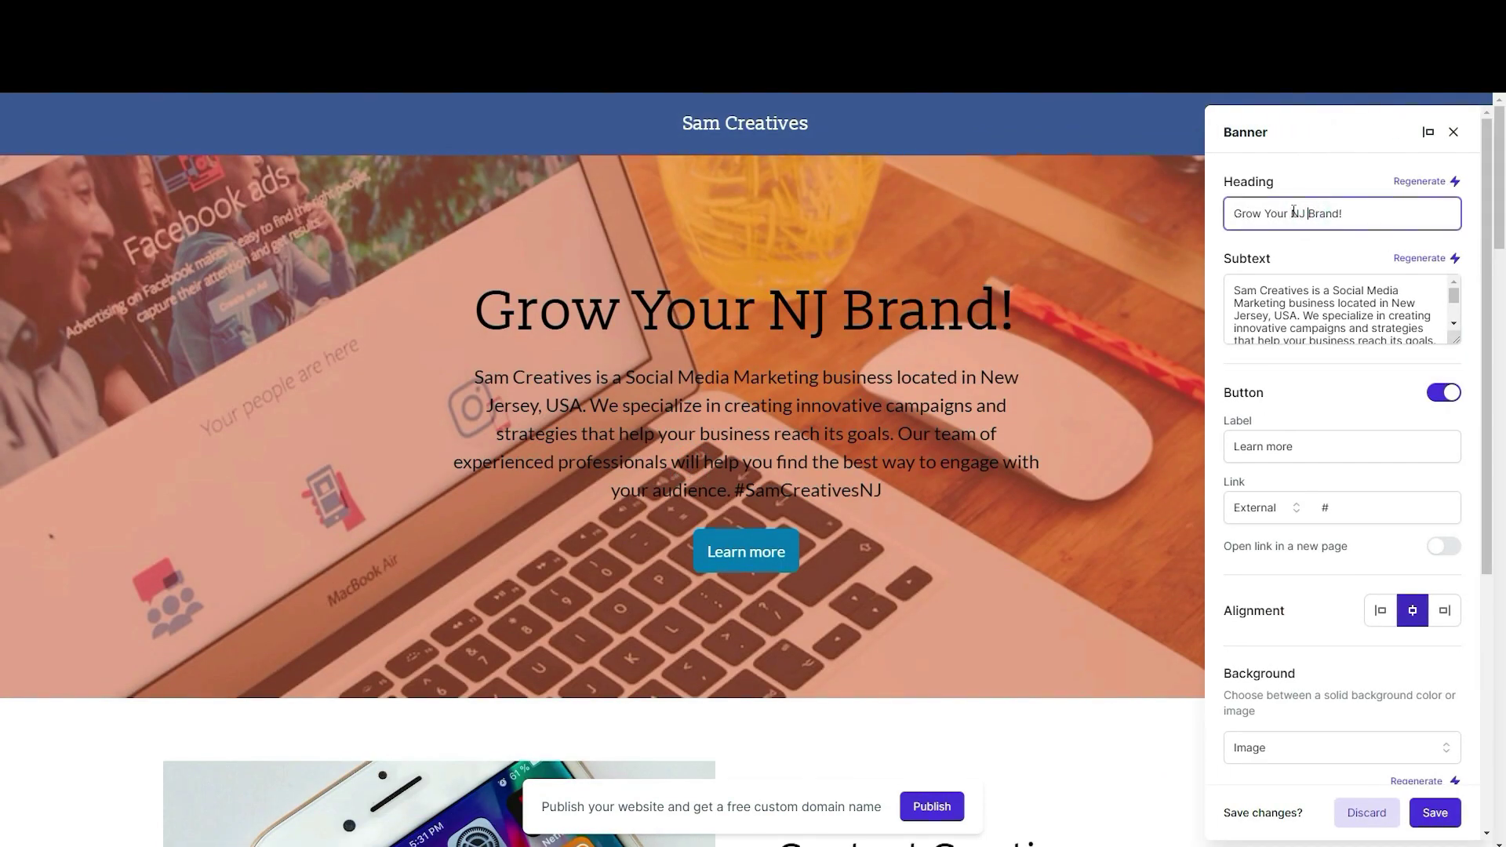
click(1361, 212)
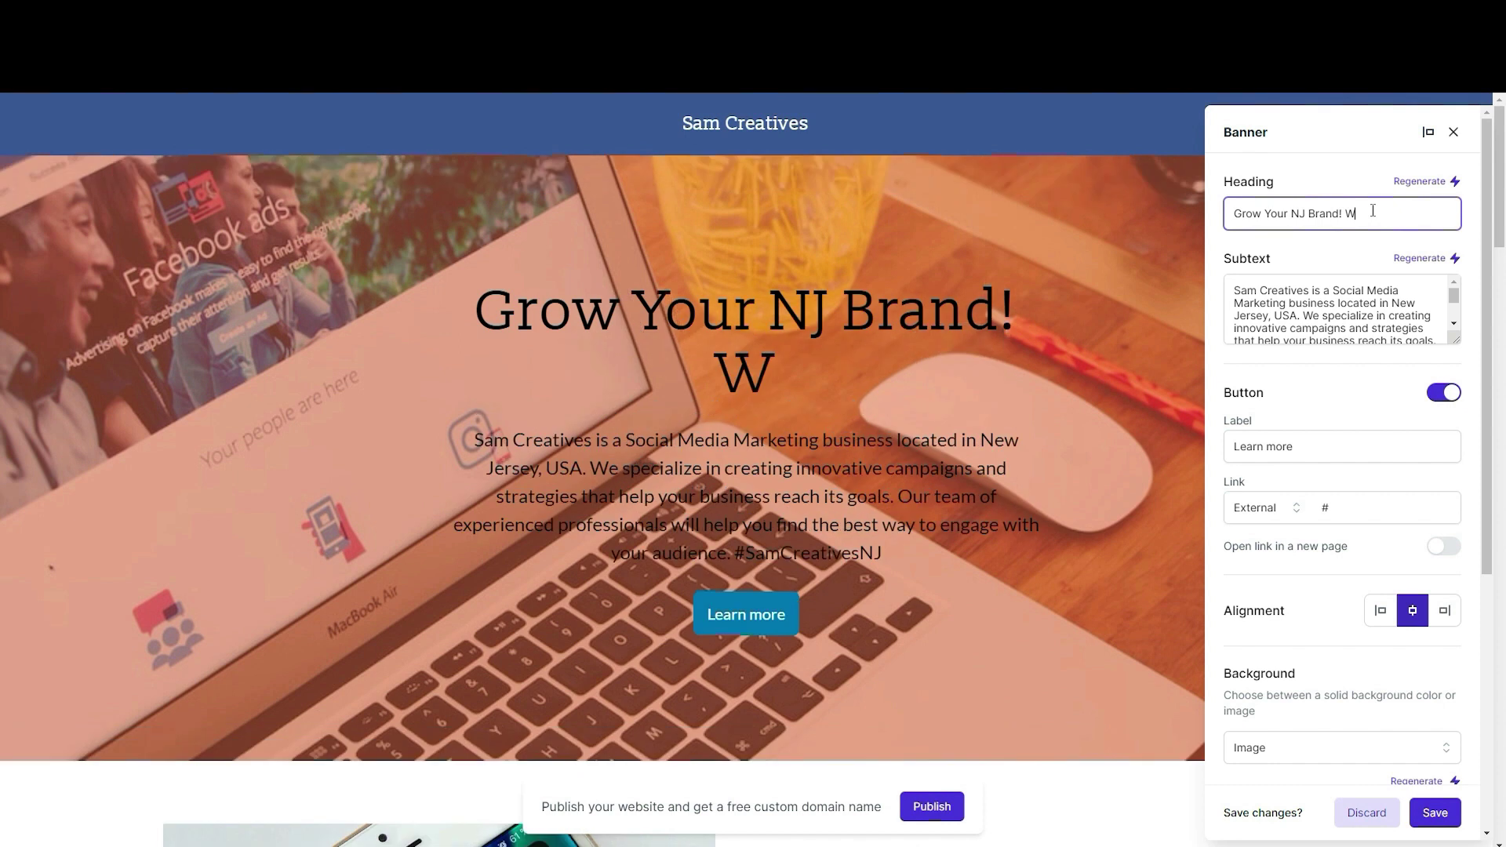
key(BackSpace)
text(d With Sam)
key(BackSpace)
text(m)
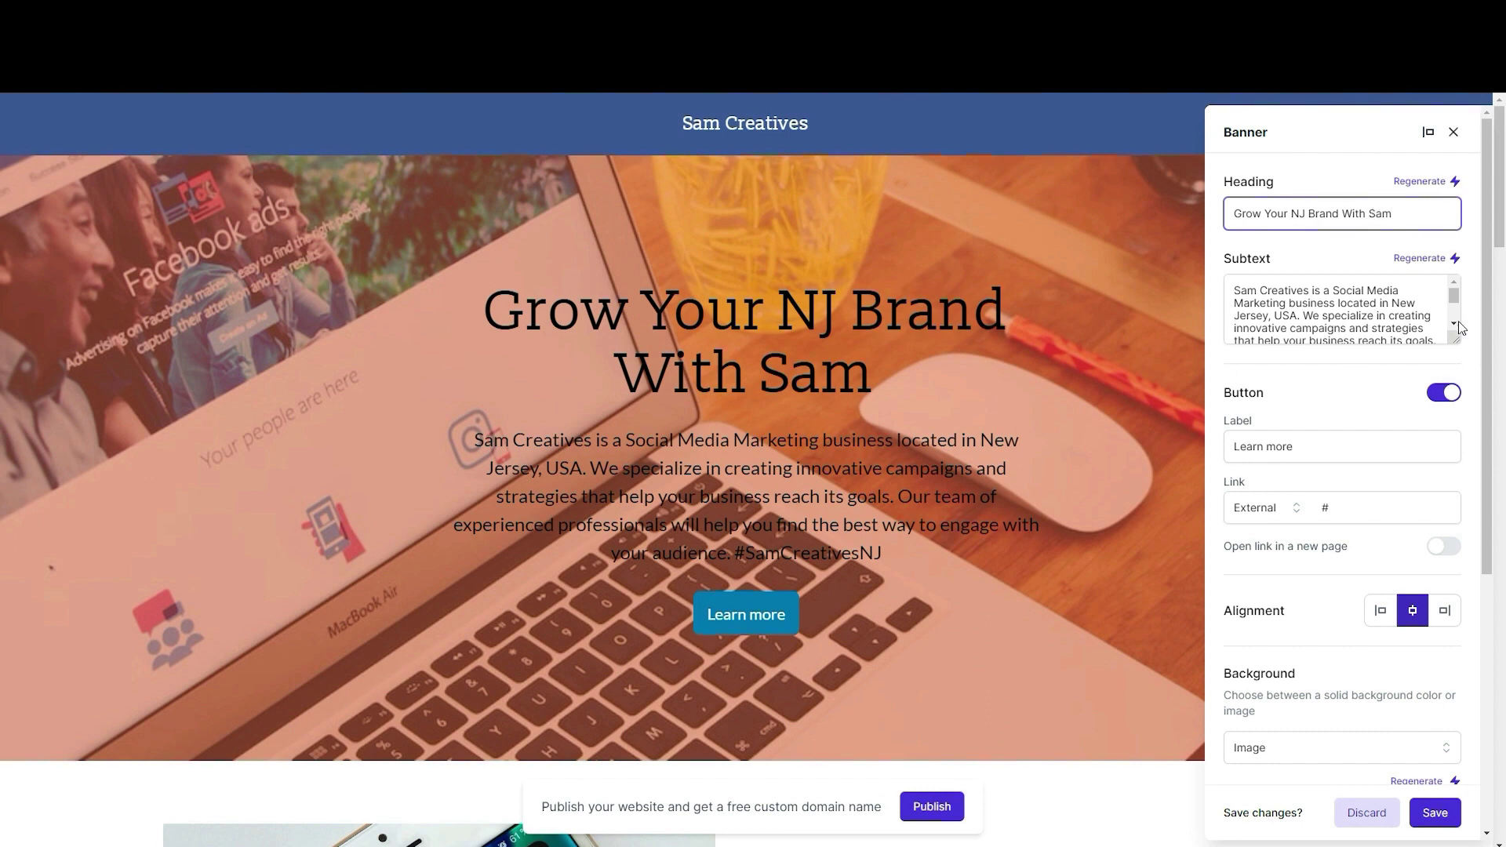
Step: Replace the banner's background image with the Unsplash photo of a hand holding a phone among tall buildings
scroll(1343, 423, down, 3)
scroll(1335, 461, down, 4)
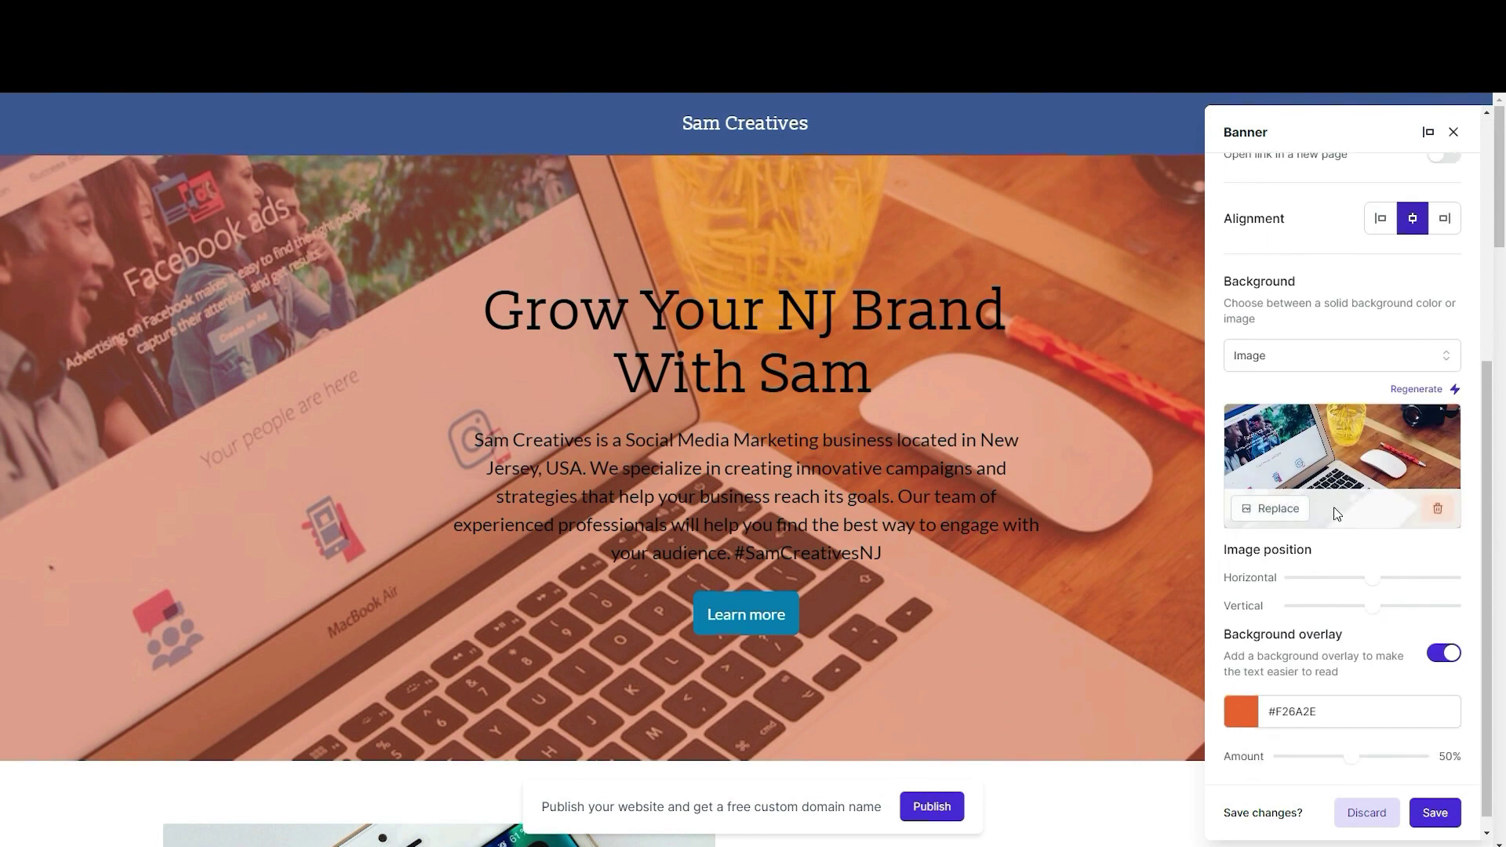
click(1266, 510)
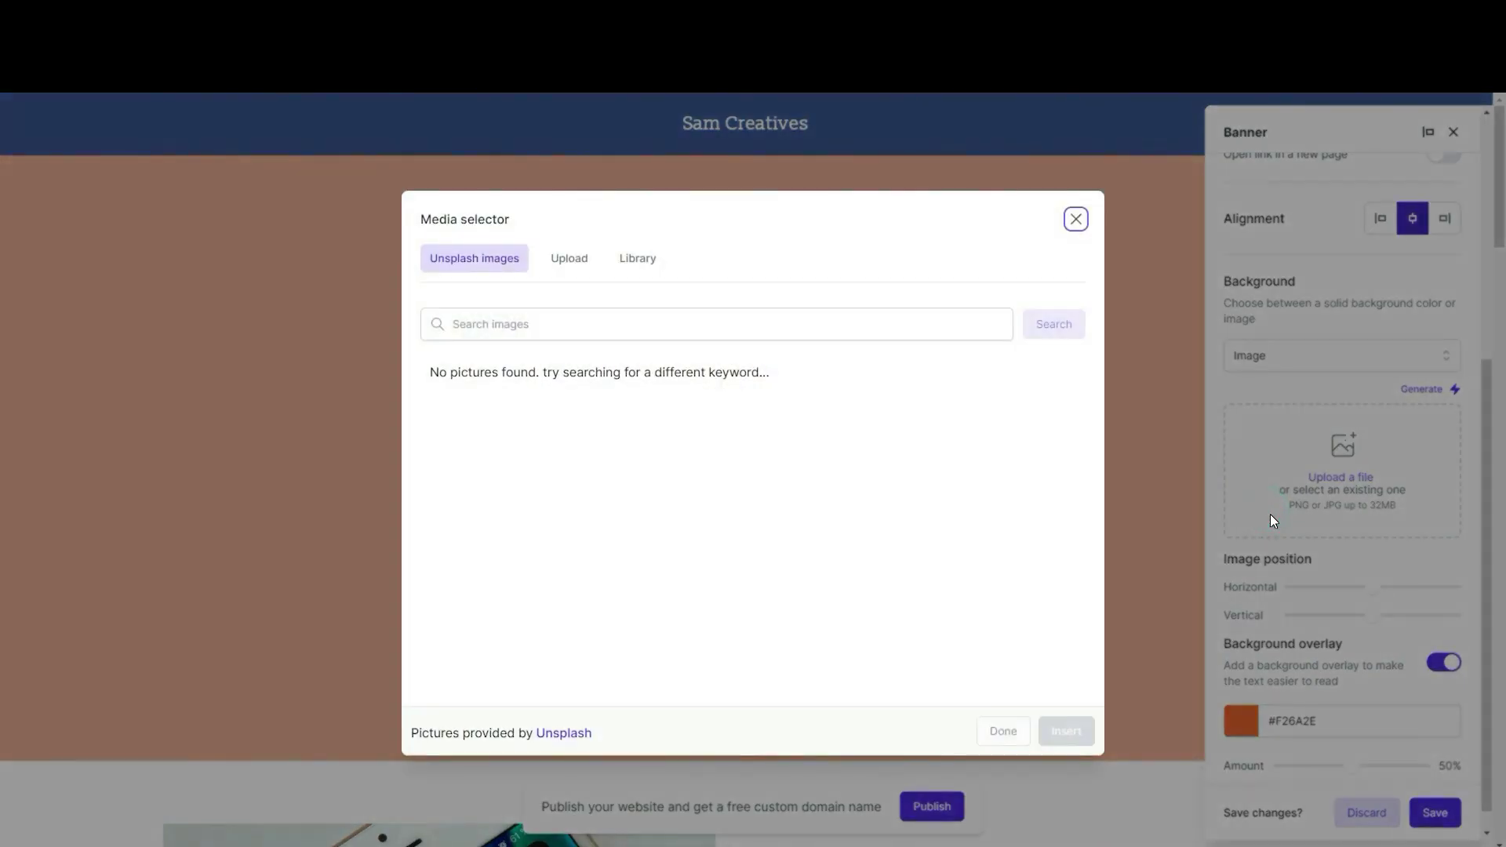
click(641, 262)
click(514, 262)
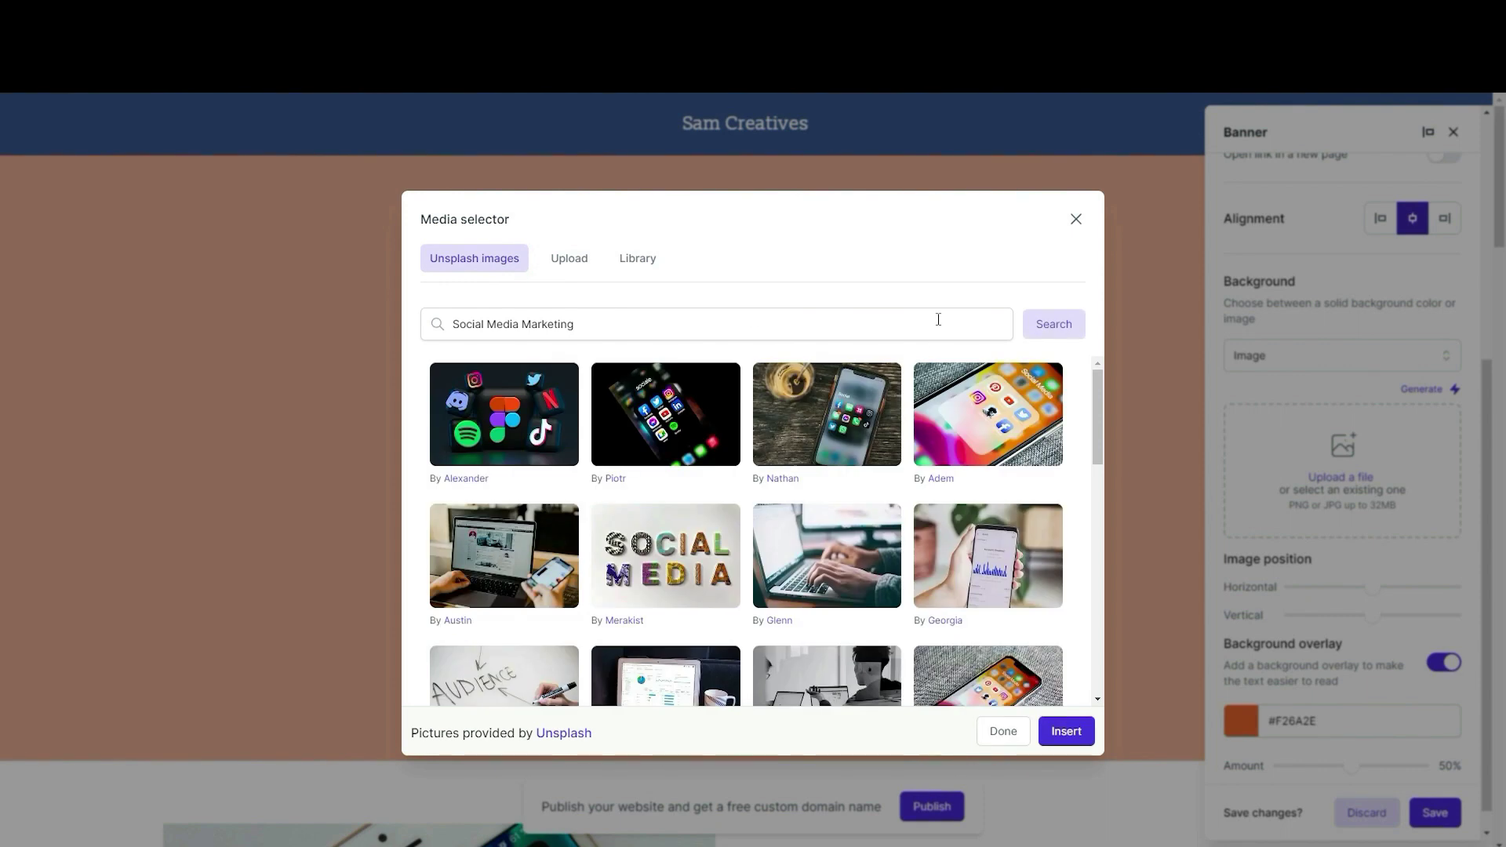
scroll(817, 466, down, 2)
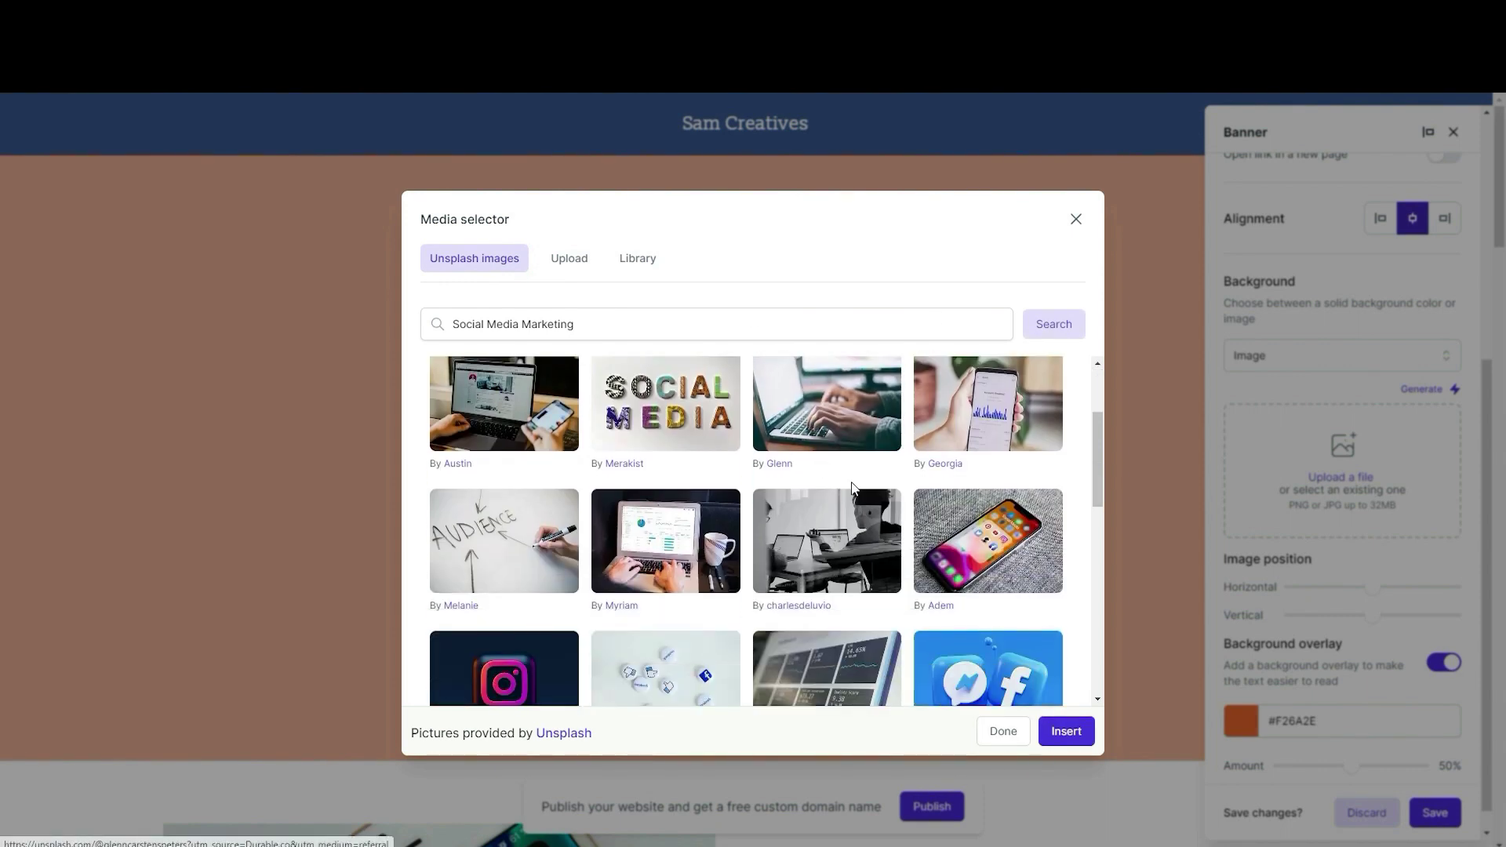
scroll(855, 482, down, 2)
scroll(861, 492, down, 2)
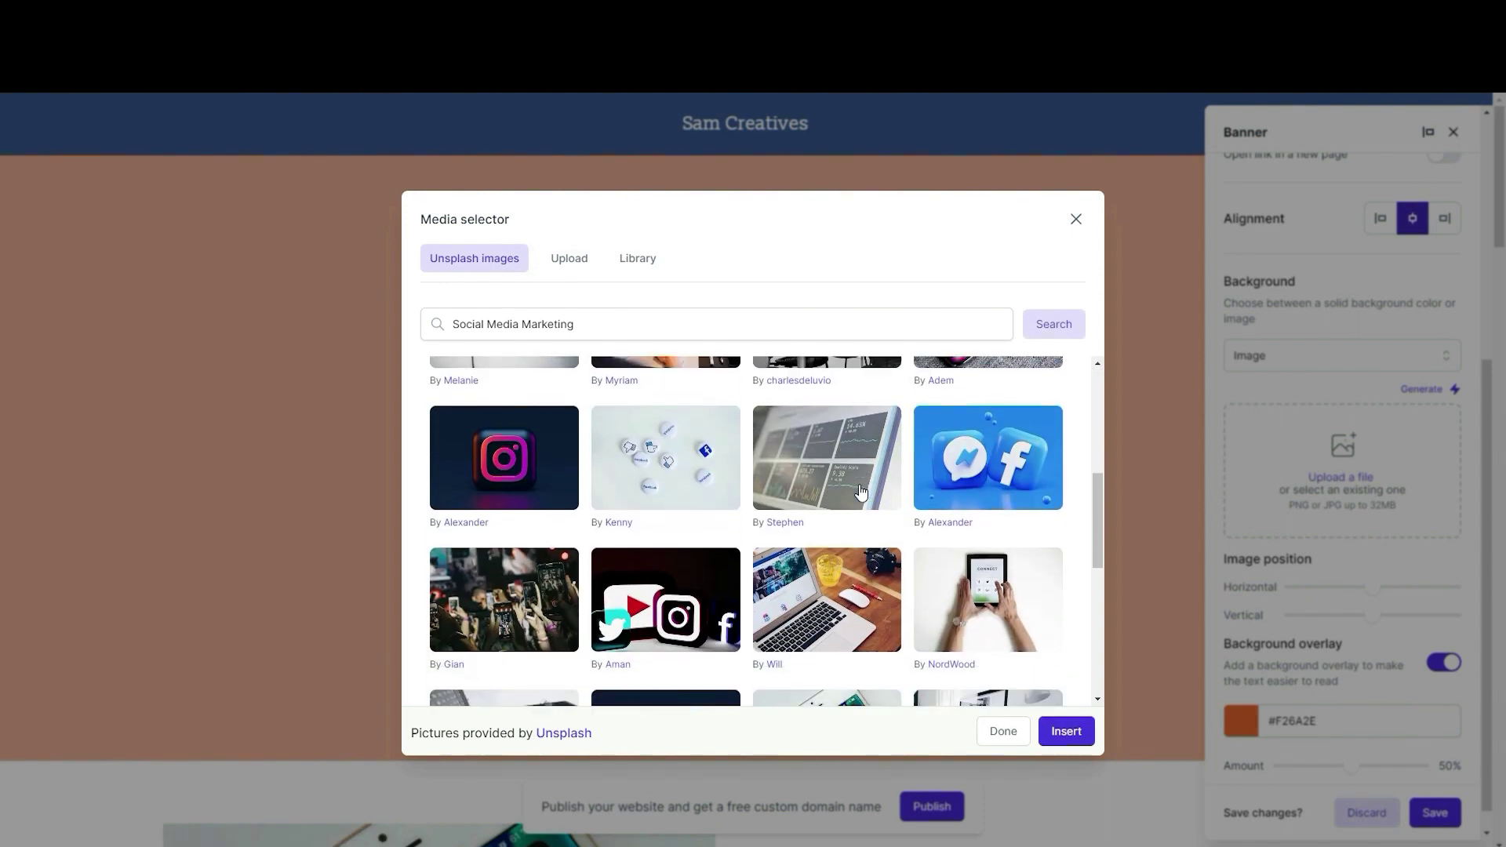
scroll(860, 492, down, 1)
scroll(861, 492, down, 3)
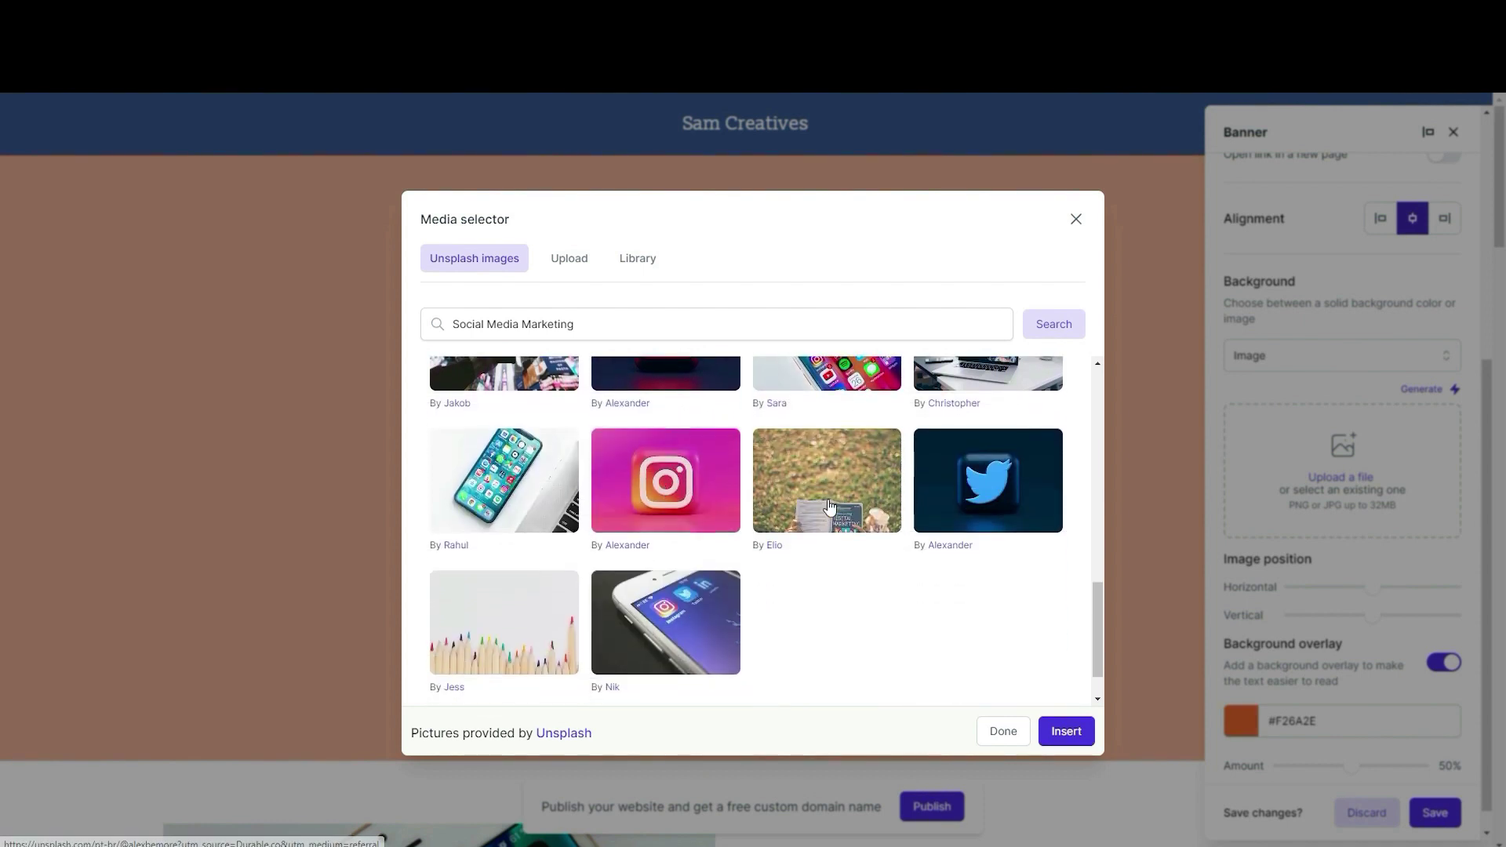
scroll(845, 527, up, 2)
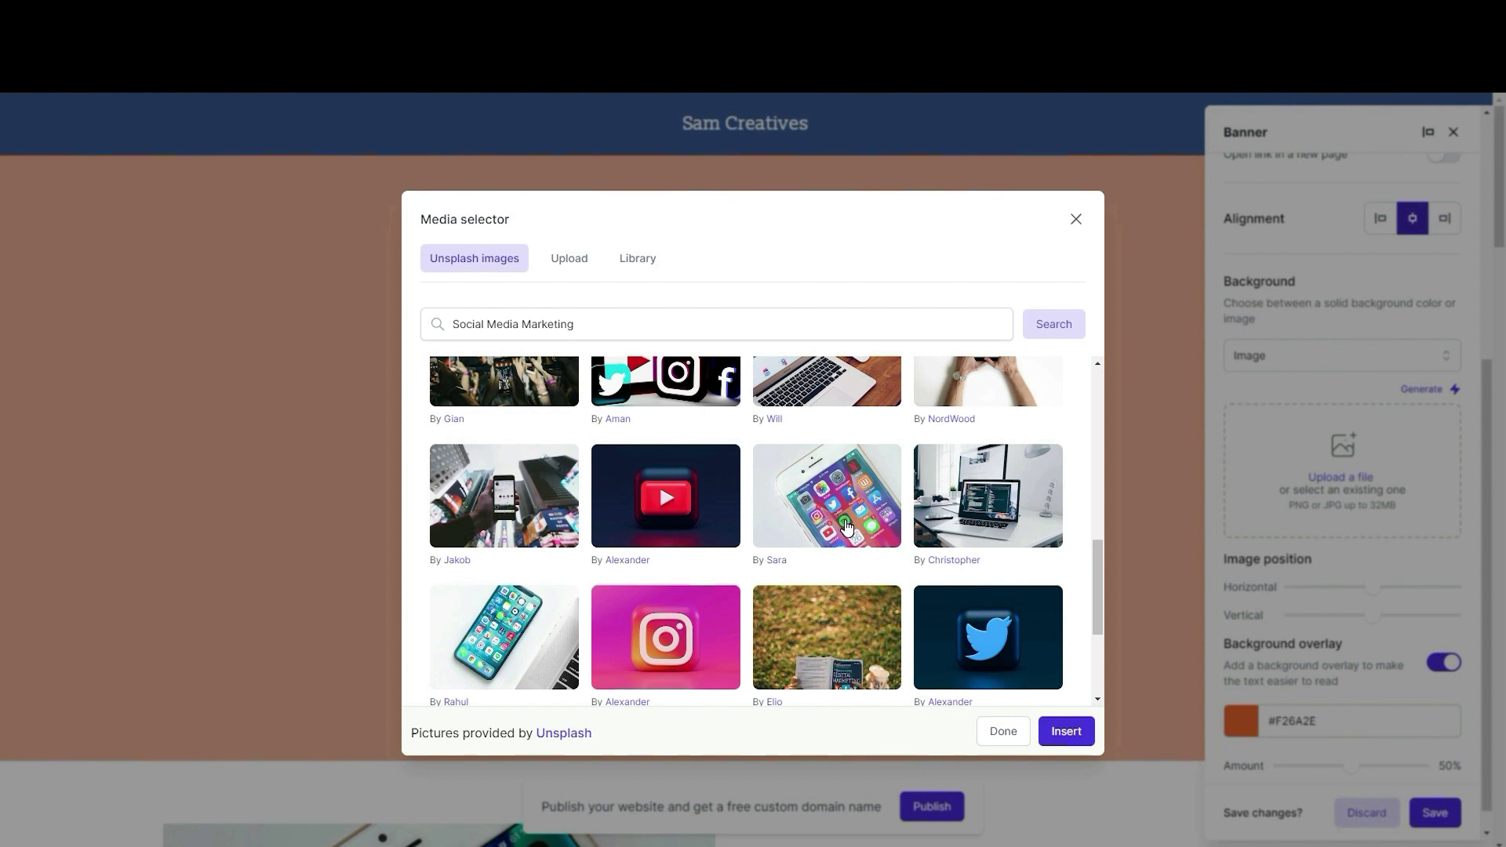
scroll(846, 527, up, 1)
click(465, 551)
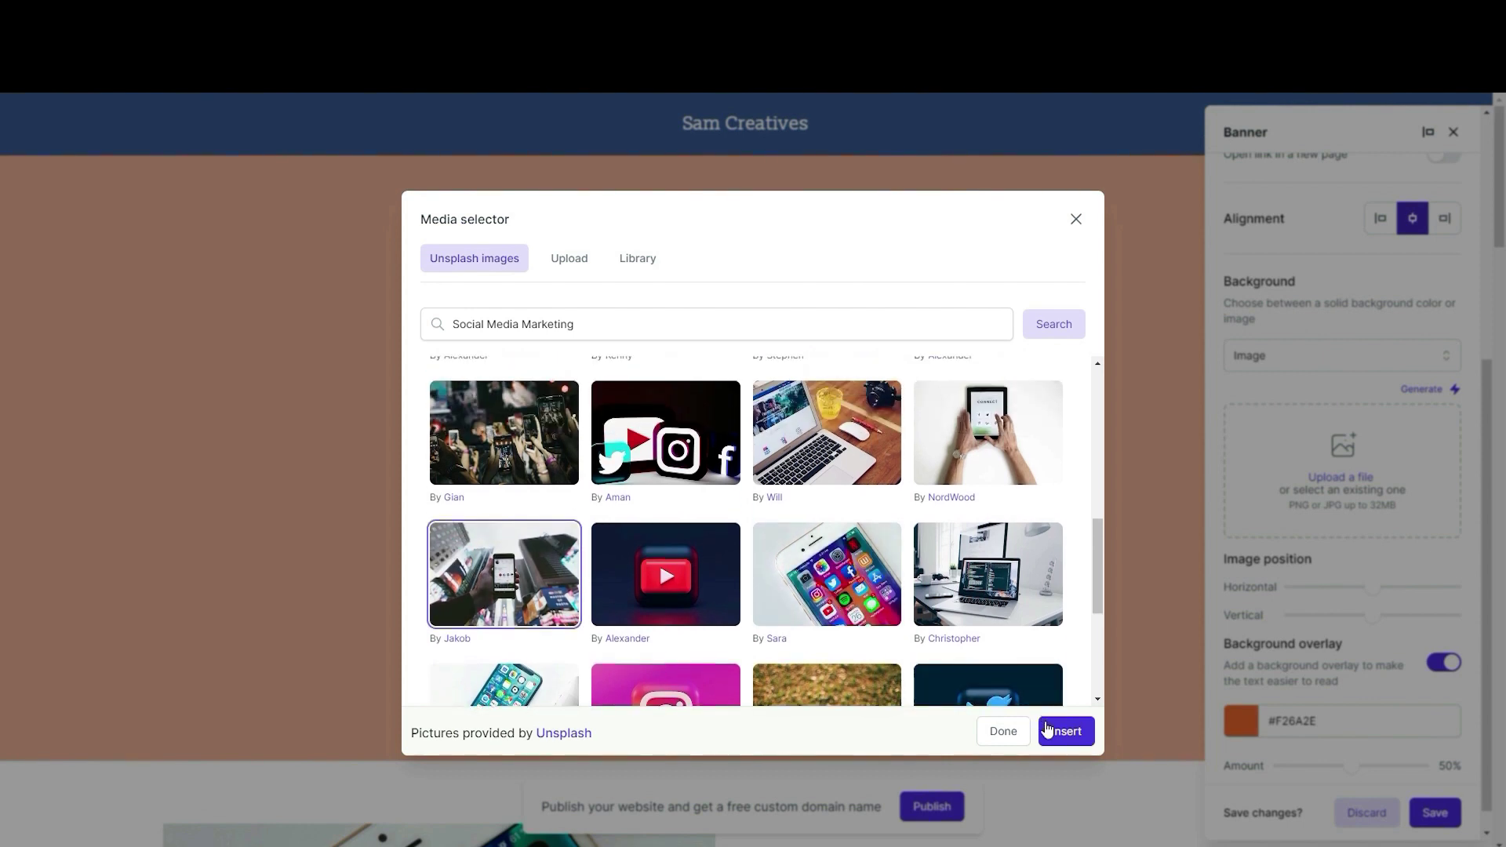
click(1050, 734)
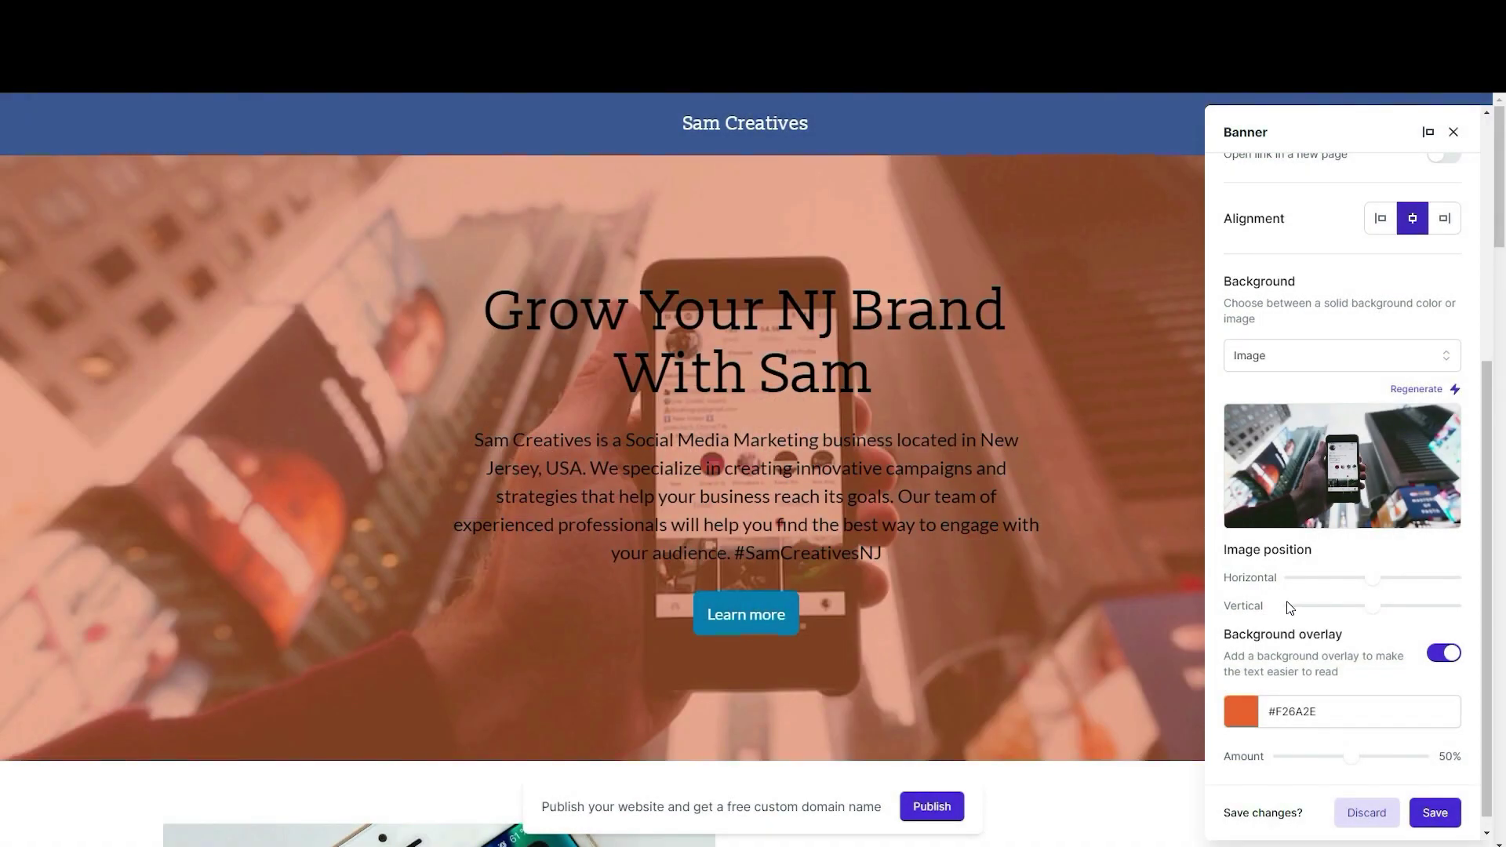
Step: Set the banner's background overlay color to #666657 and save the banner changes
click(1235, 698)
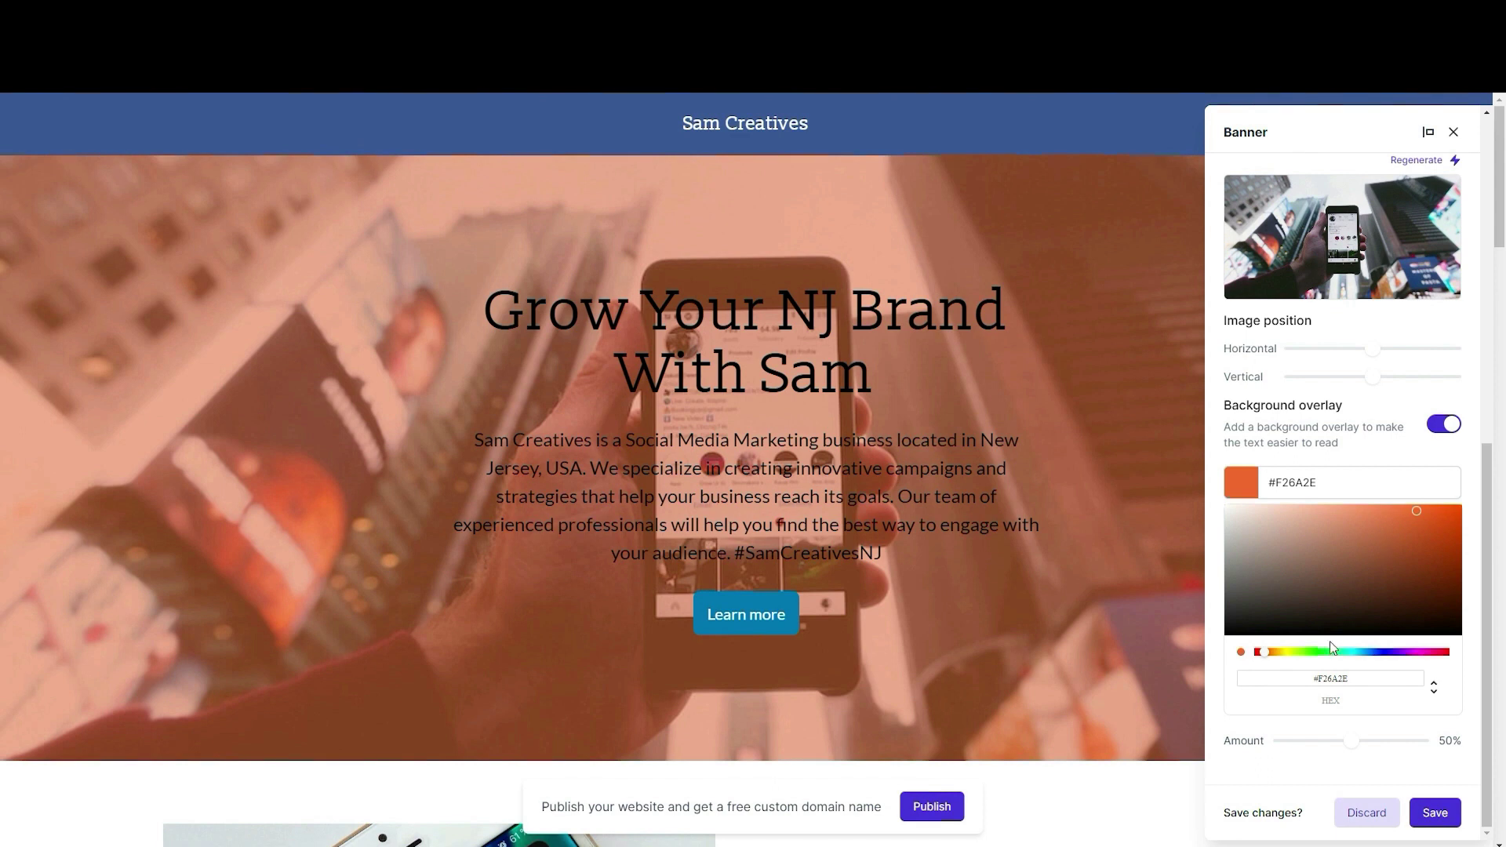
mouse_move(1412, 511)
mouse_down()
mouse_move(1228, 547)
mouse_move(1223, 531)
mouse_move(1260, 582)
mouse_up()
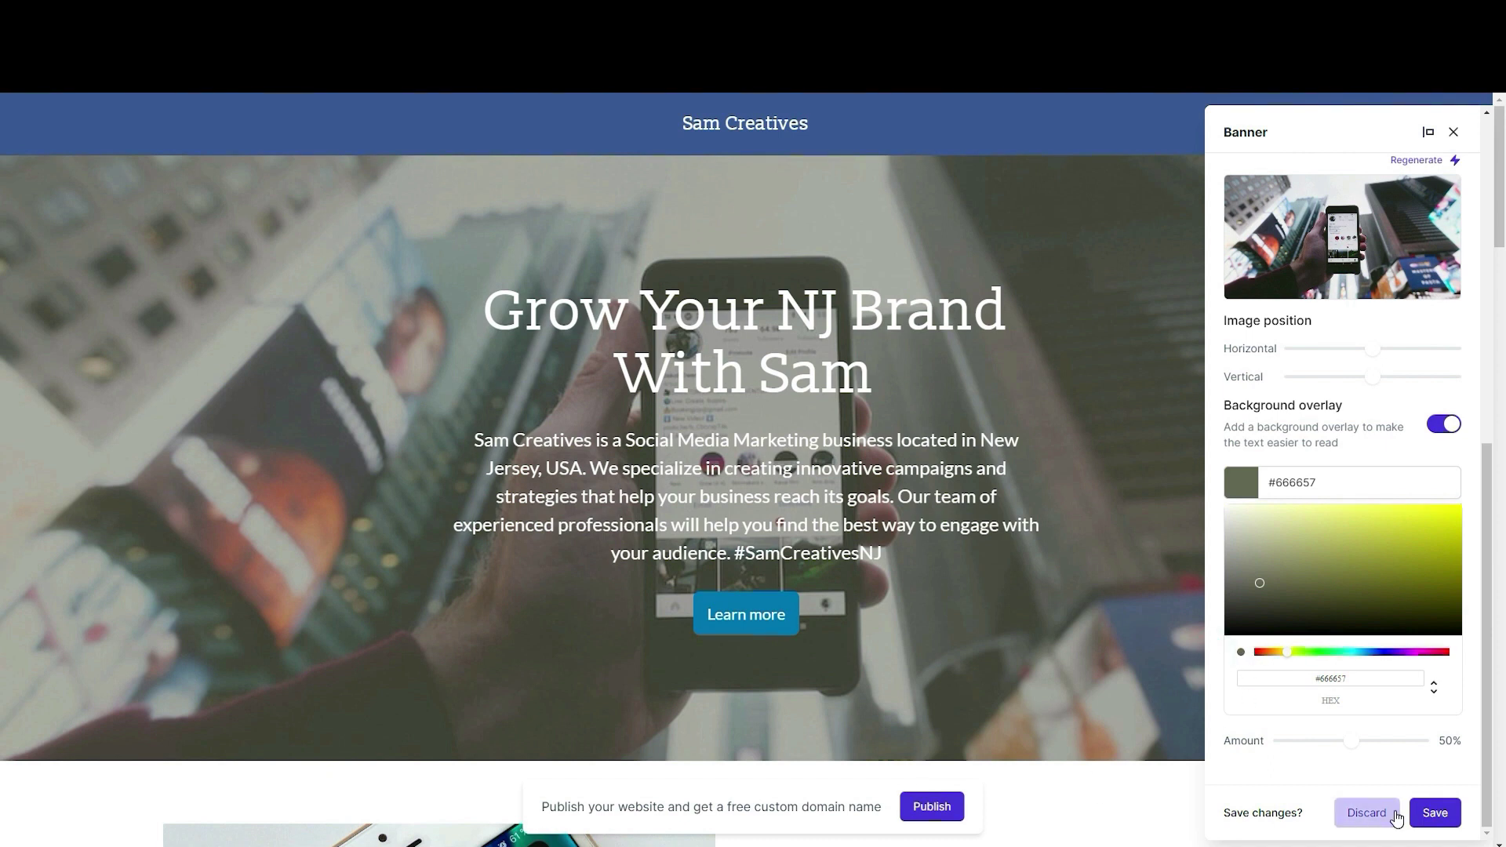
scroll(1406, 663, up, 5)
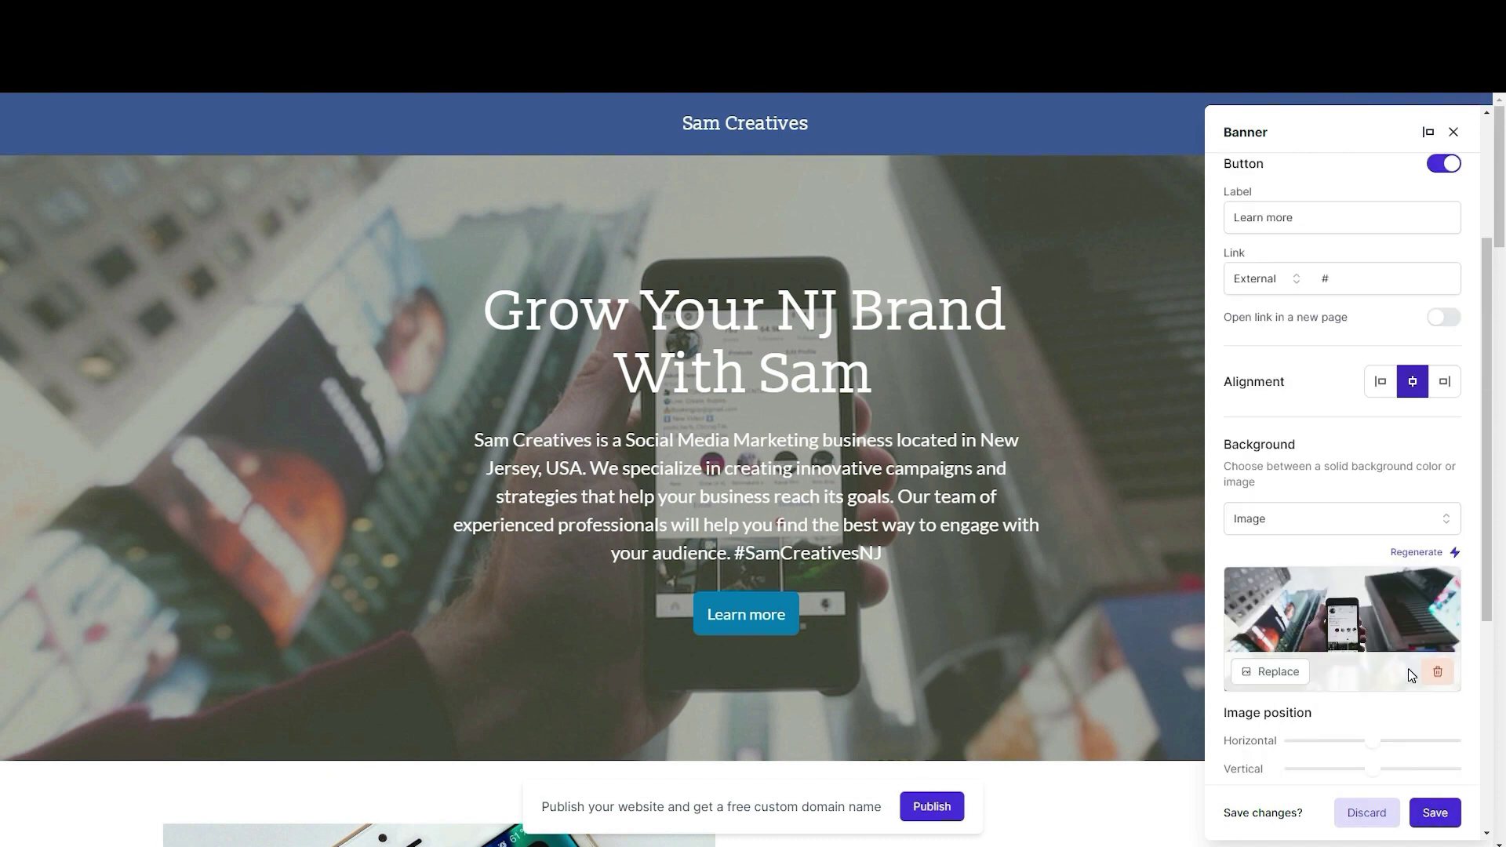
scroll(1411, 675, up, 2)
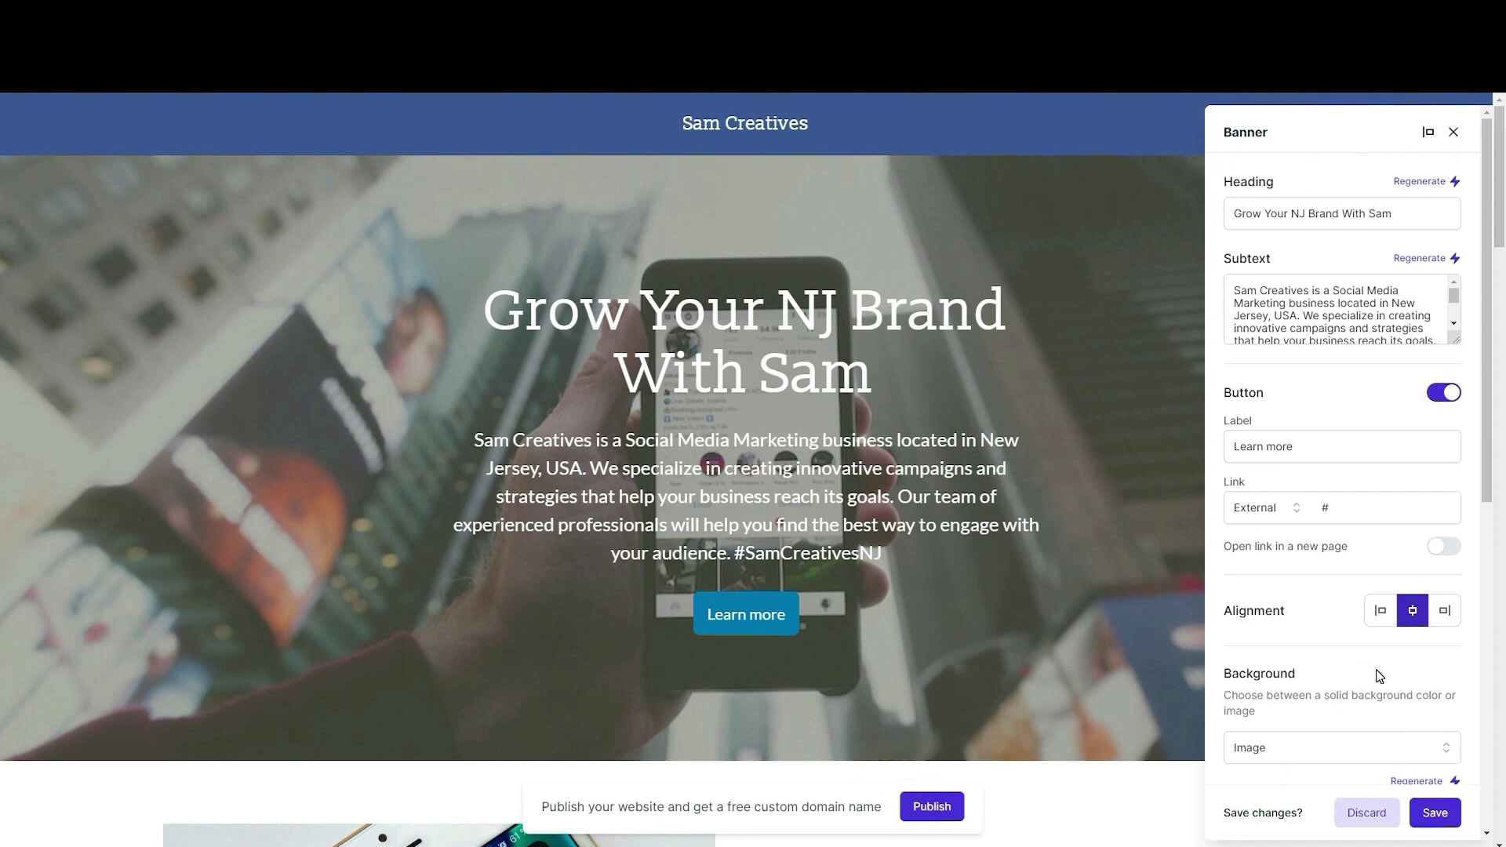
scroll(1379, 676, down, 8)
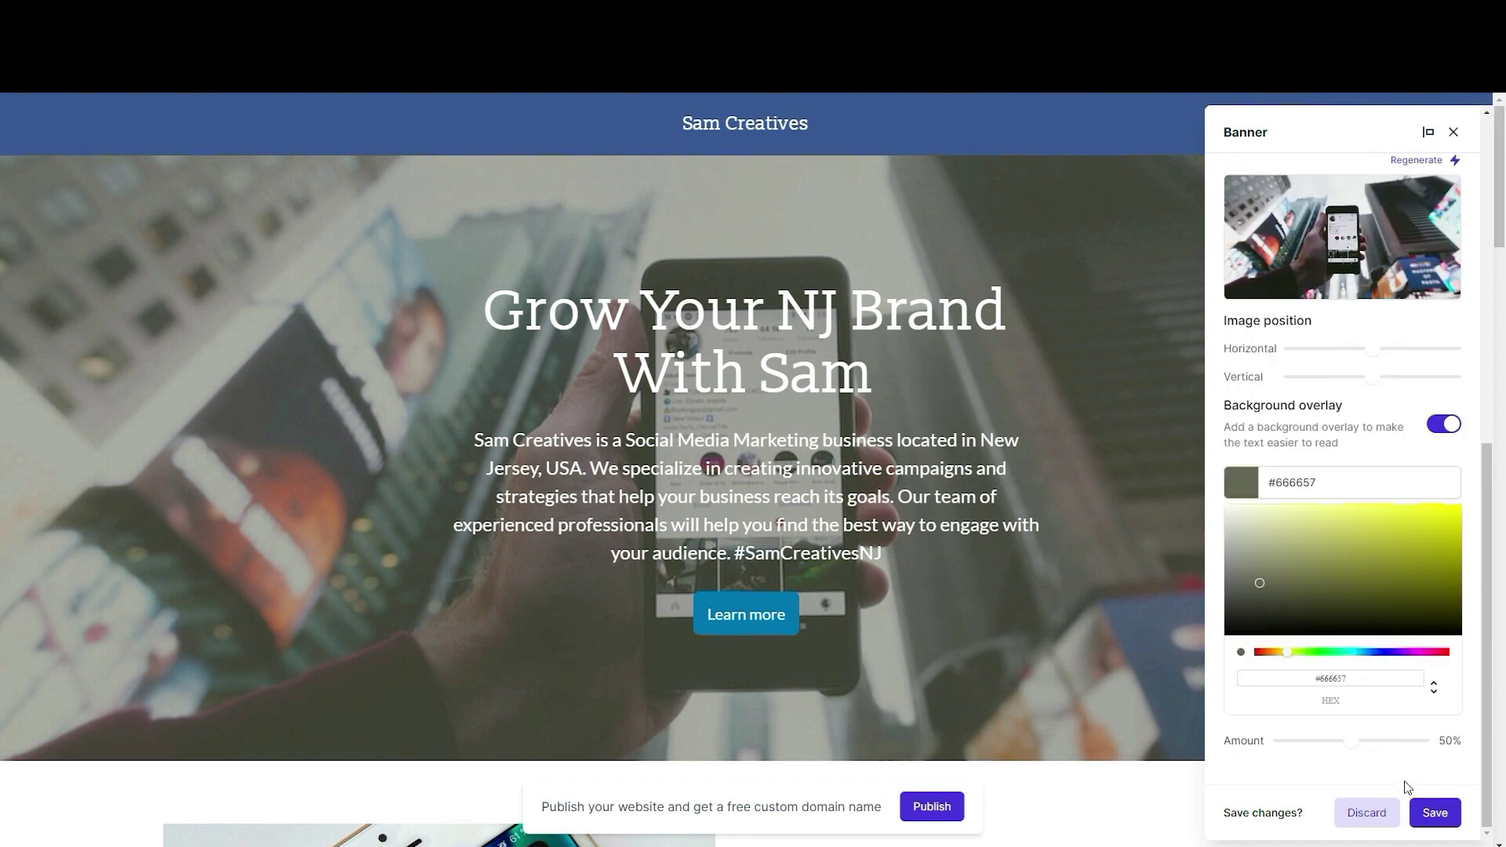
click(1429, 813)
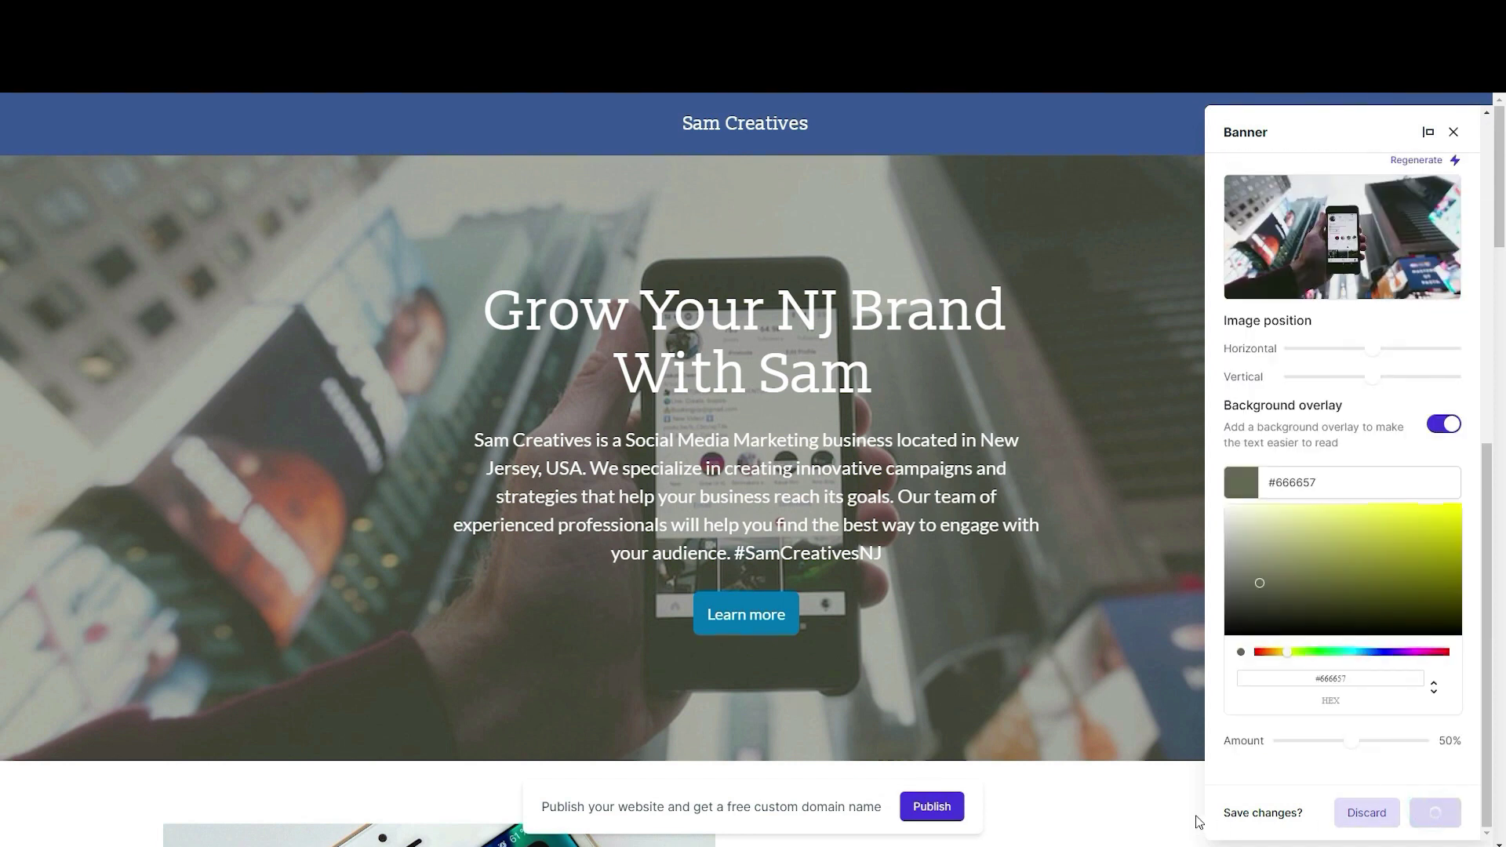
Step: Open the website header for editing and set its background color to orange #ff8c00
scroll(1064, 316, down, 6)
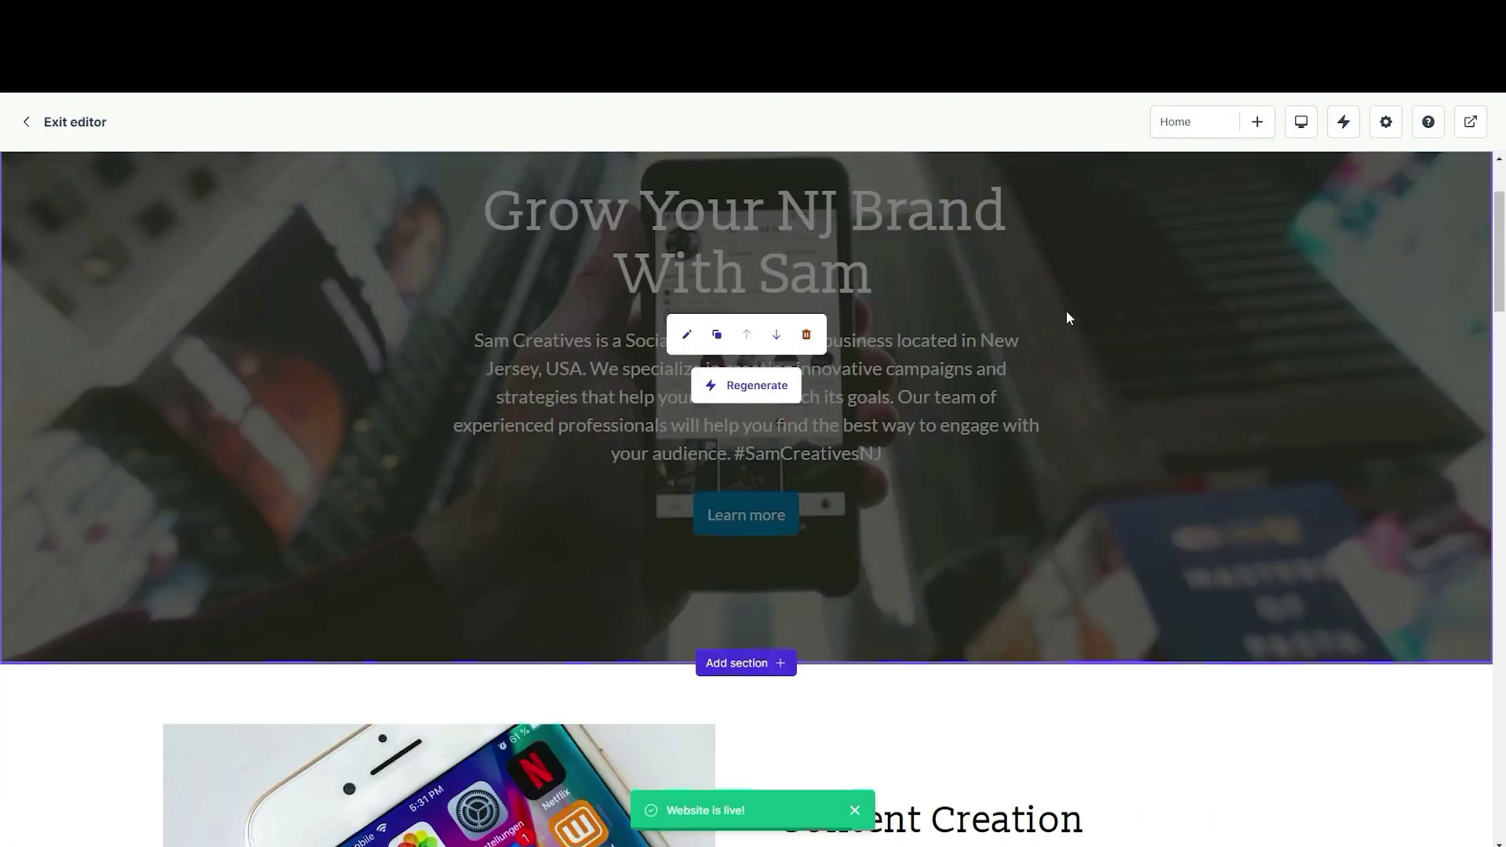
scroll(1315, 545, up, 6)
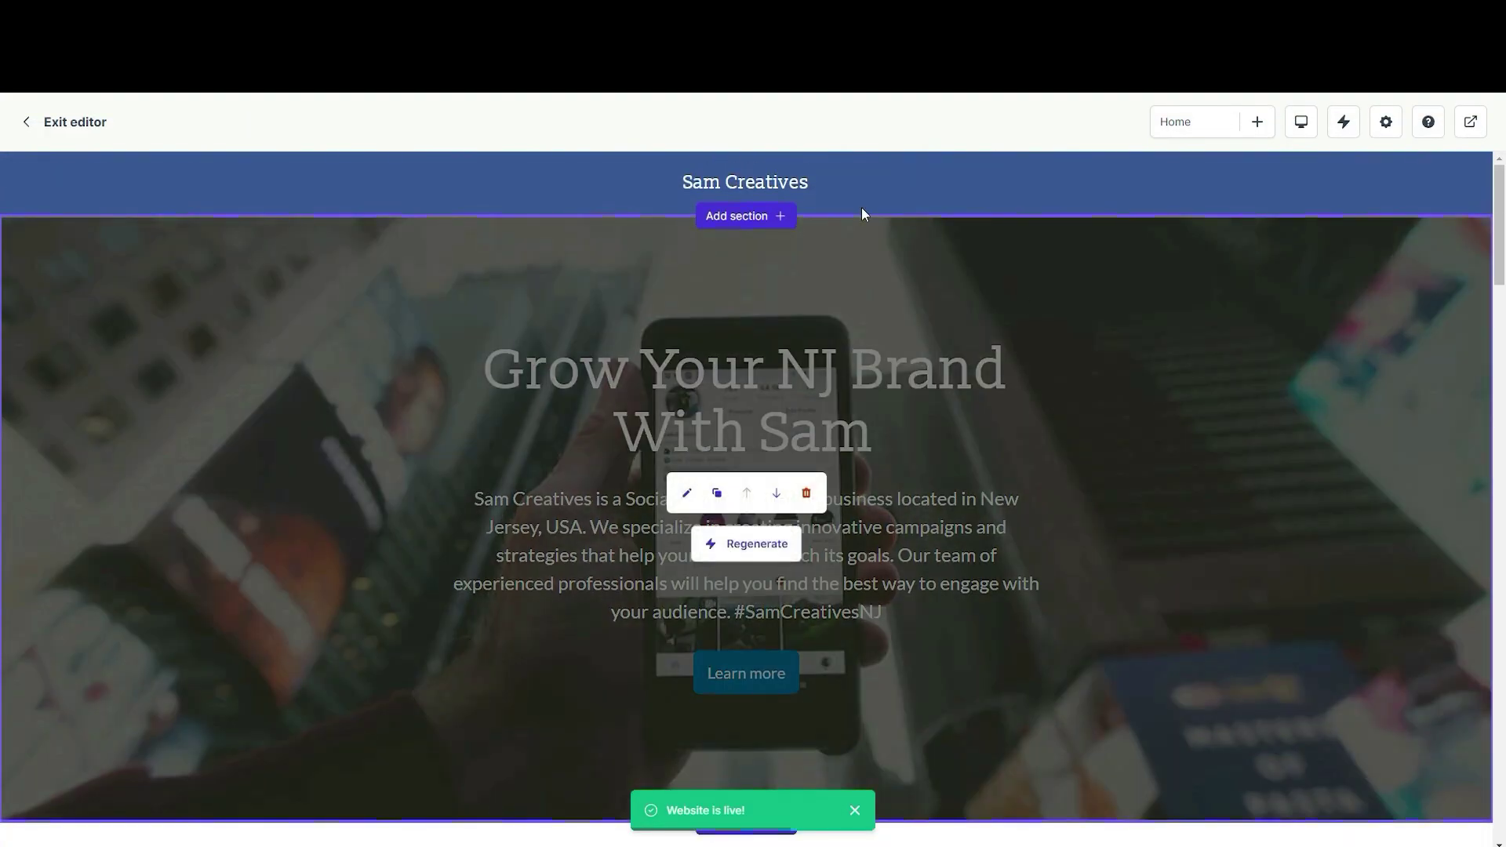
mouse_move(837, 175)
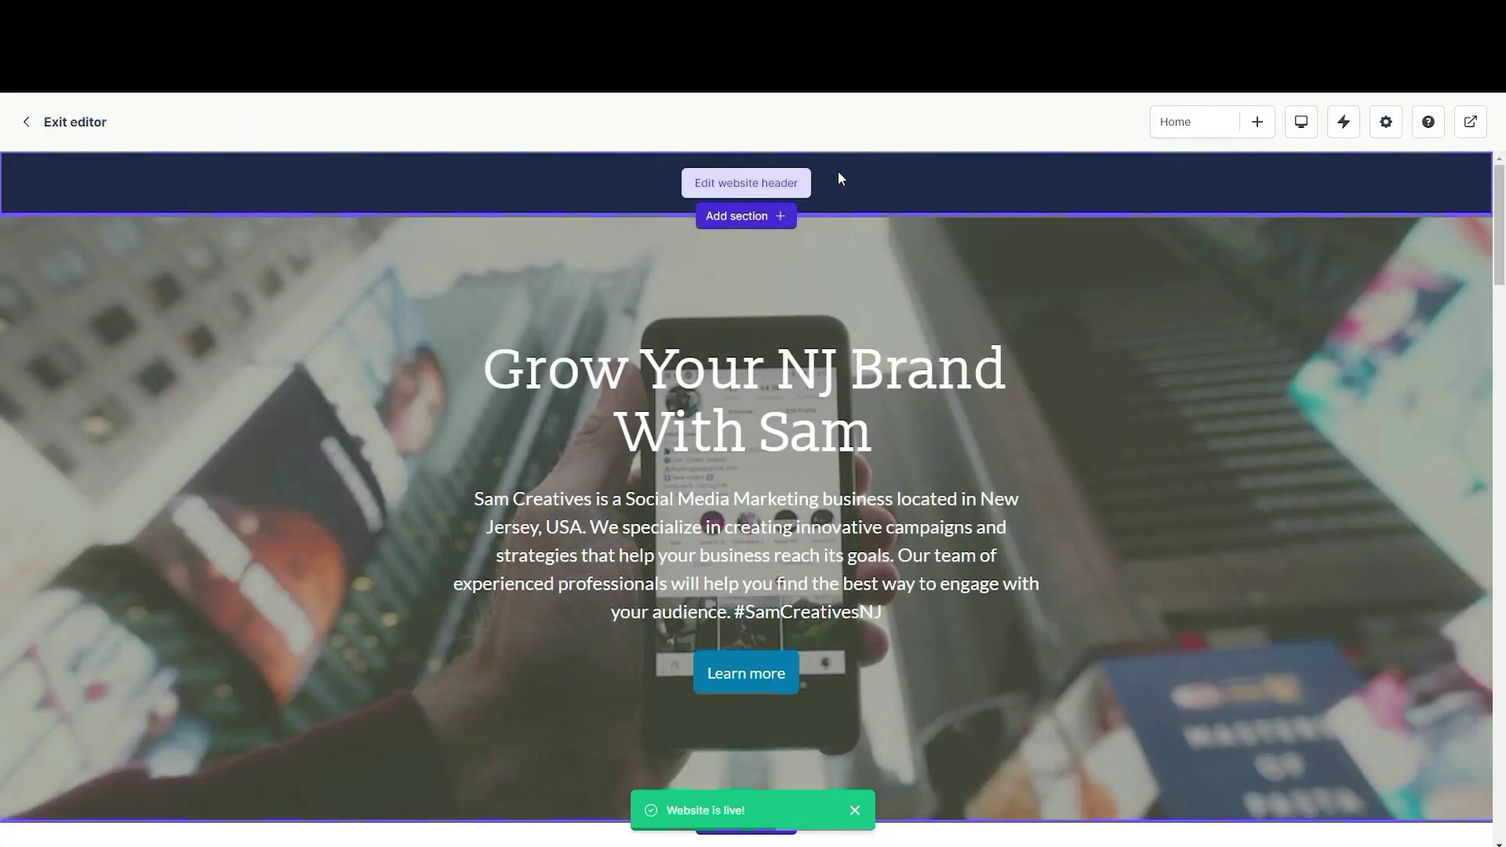
click(746, 185)
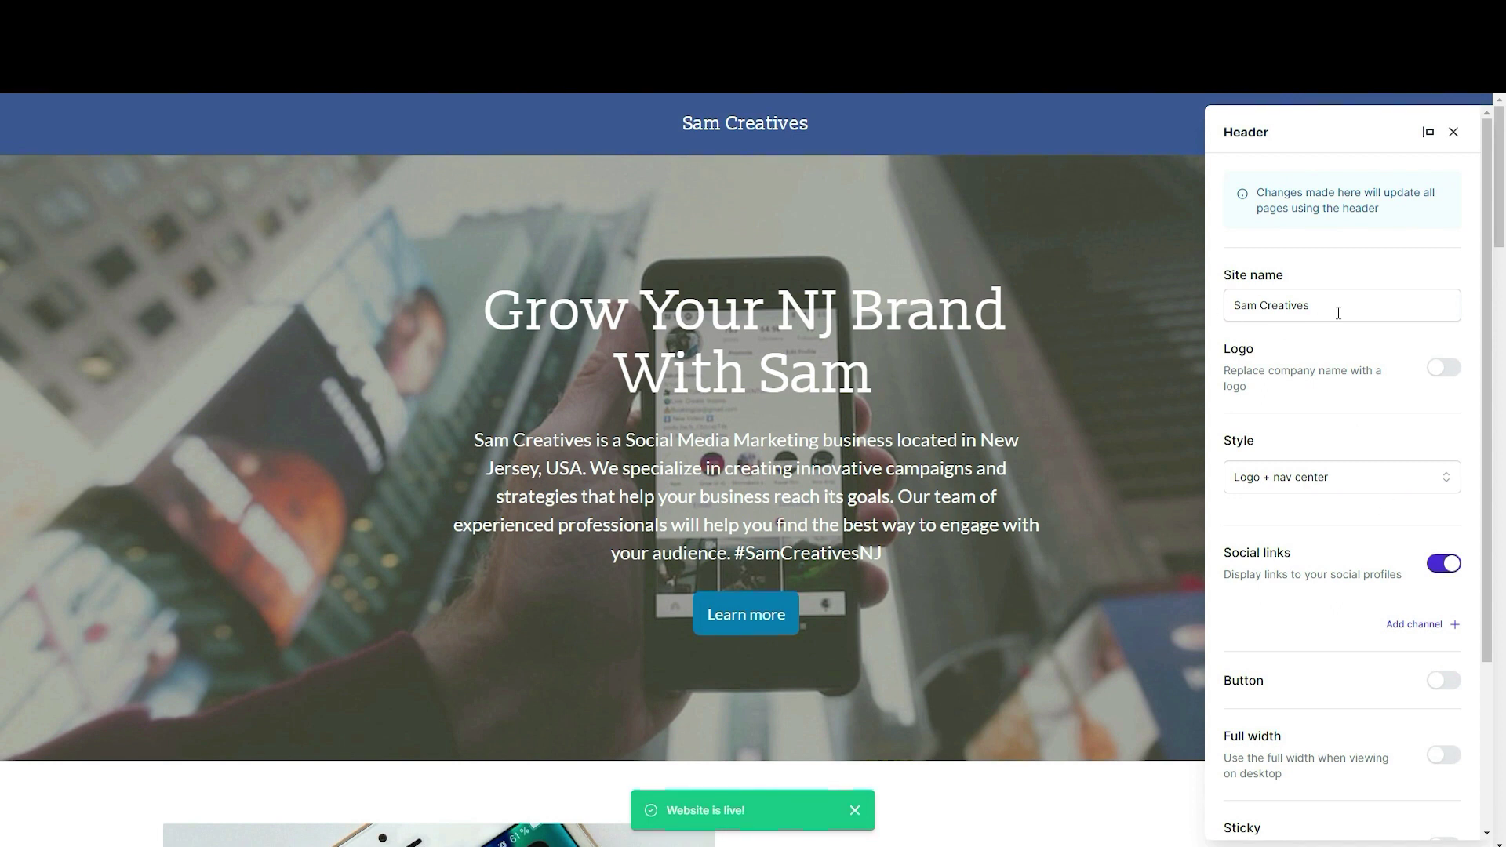
scroll(1346, 477, down, 3)
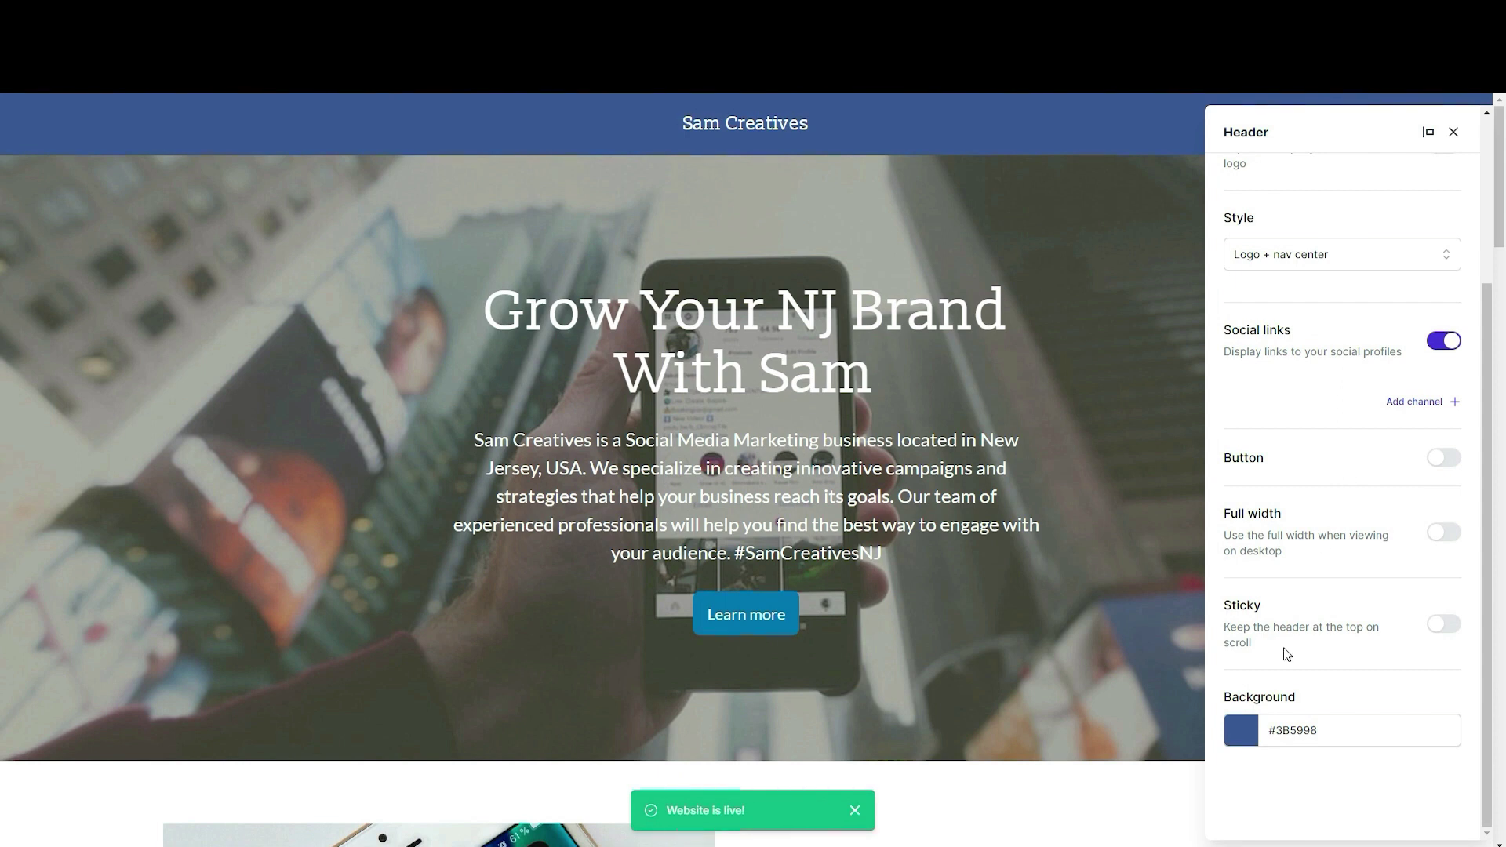
click(1240, 737)
click(1276, 686)
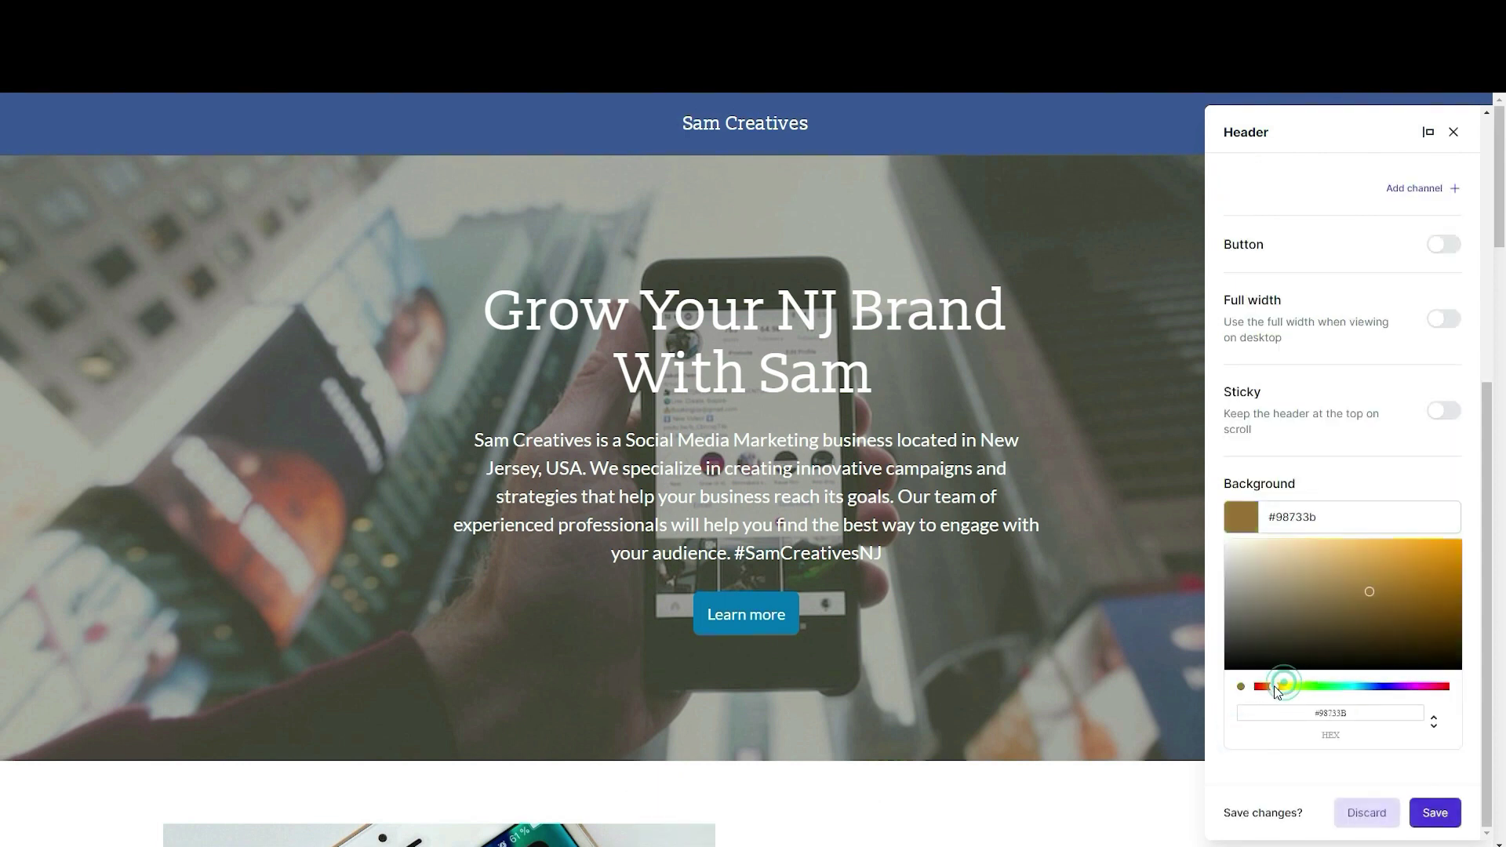
drag(1277, 688, 1272, 684)
drag(1370, 591, 1473, 543)
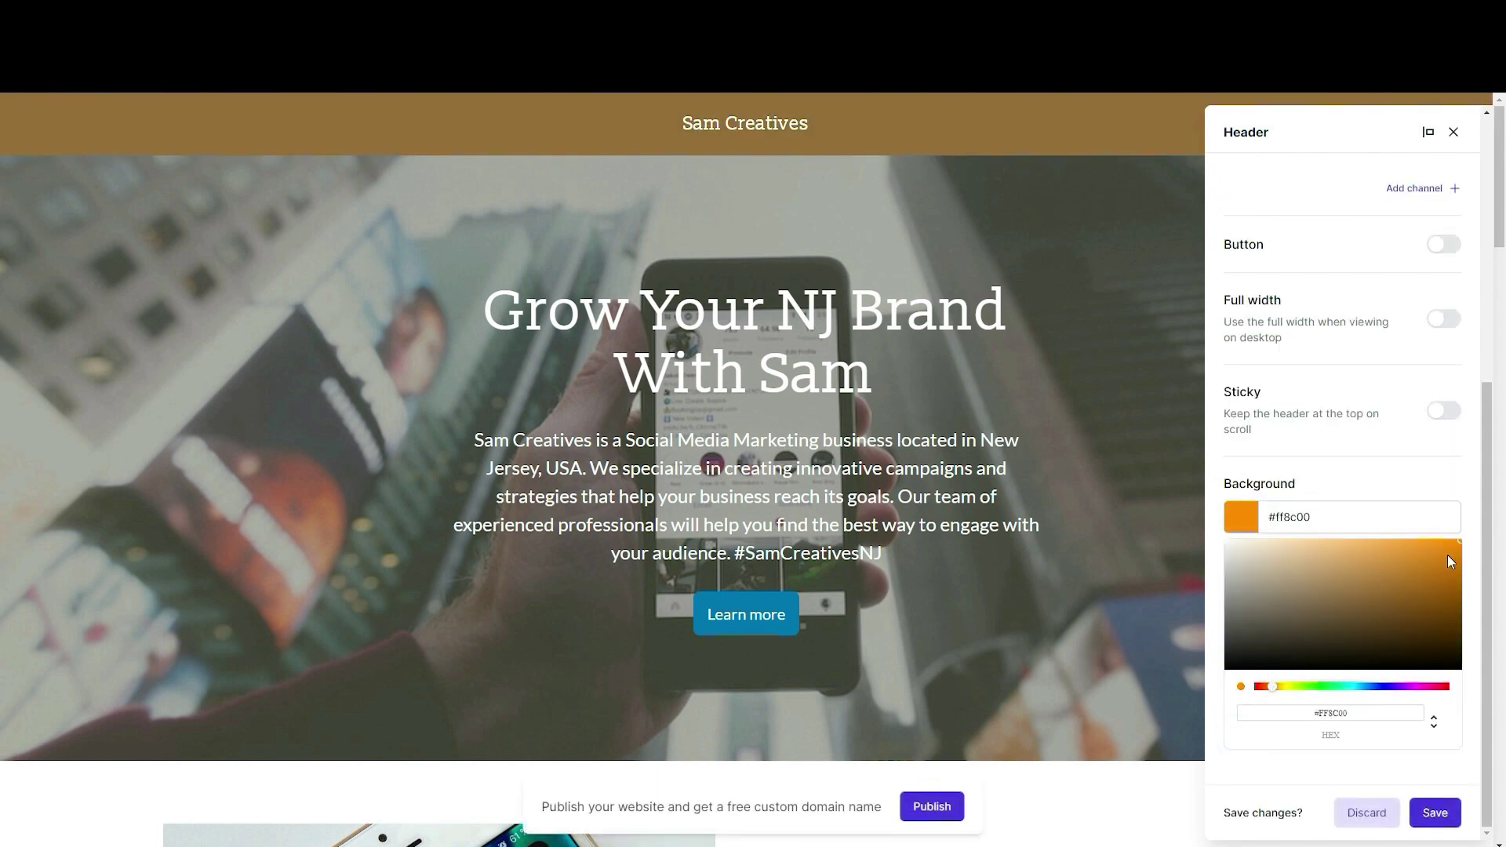
Step: Make the header sticky so that it stays in view on scroll
scroll(1324, 449, up, 3)
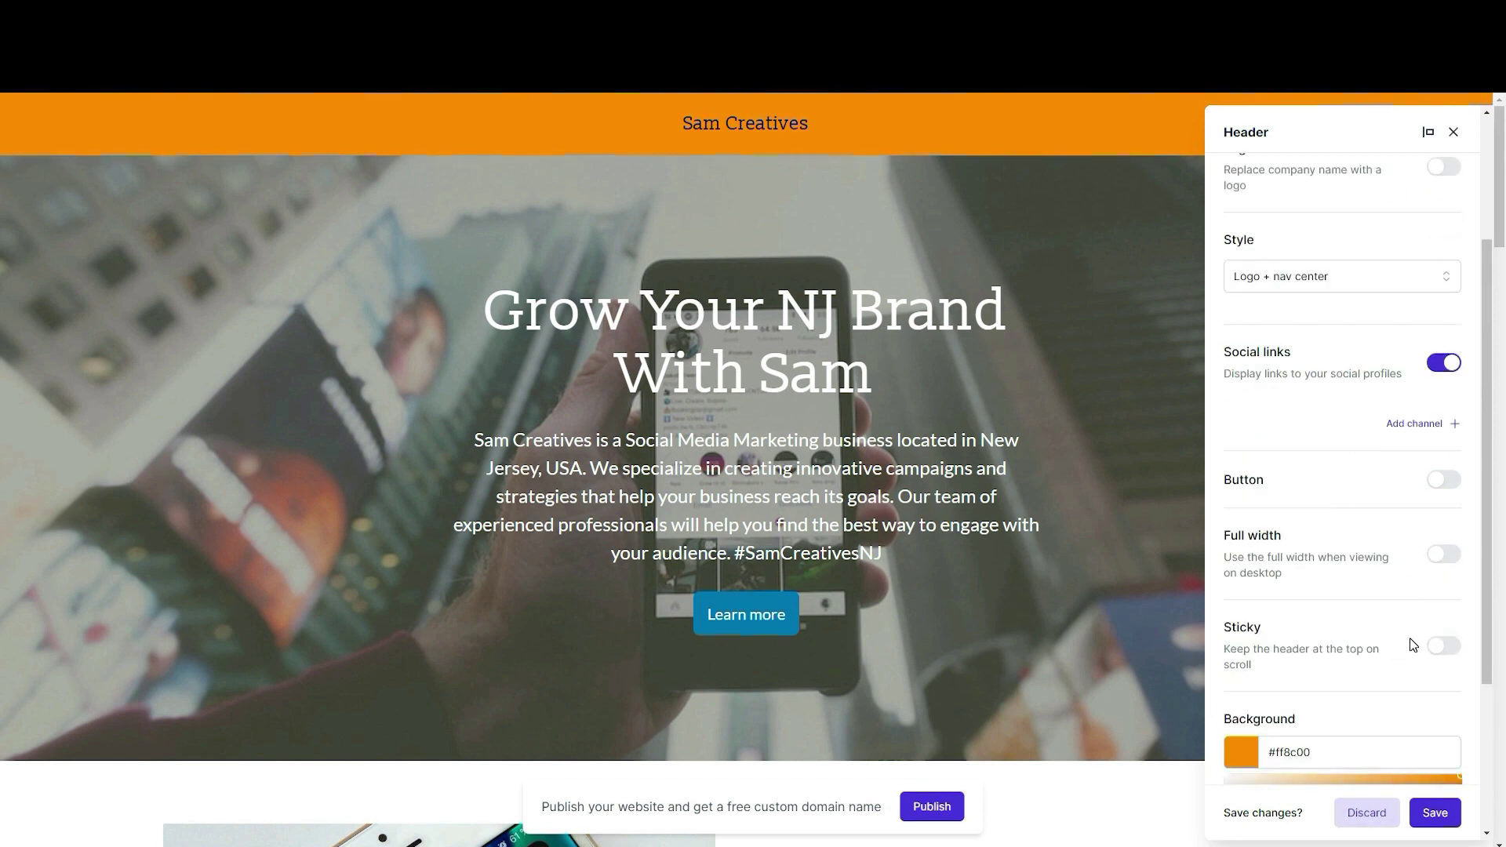
click(1447, 651)
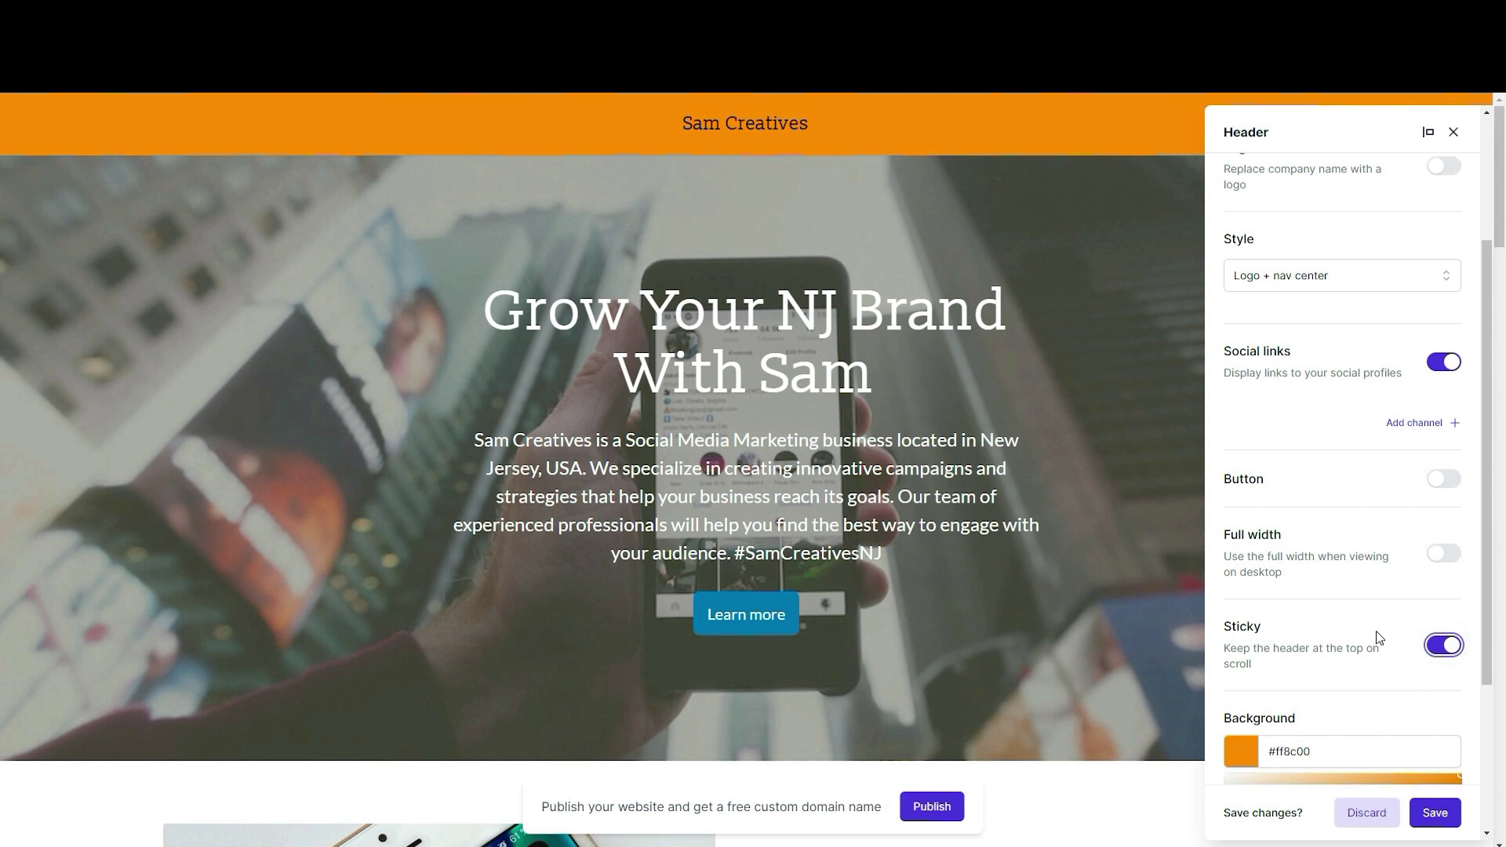
scroll(1376, 633, down, 3)
Step: Change the header's site name to "Sam Creatives In New Jersey" and save the header changes
scroll(1353, 625, up, 5)
click(1325, 306)
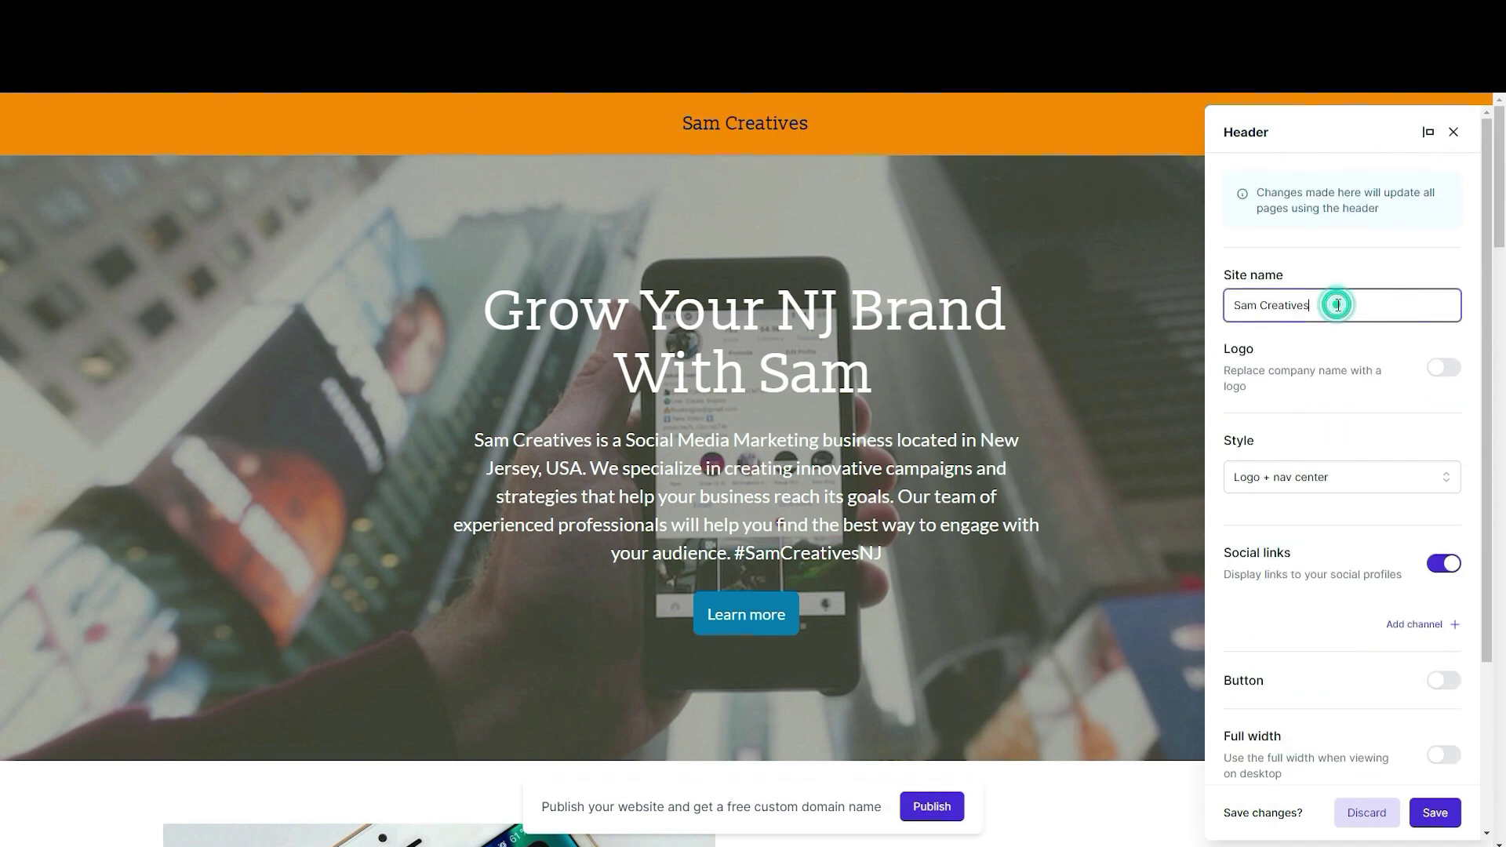
text(In )
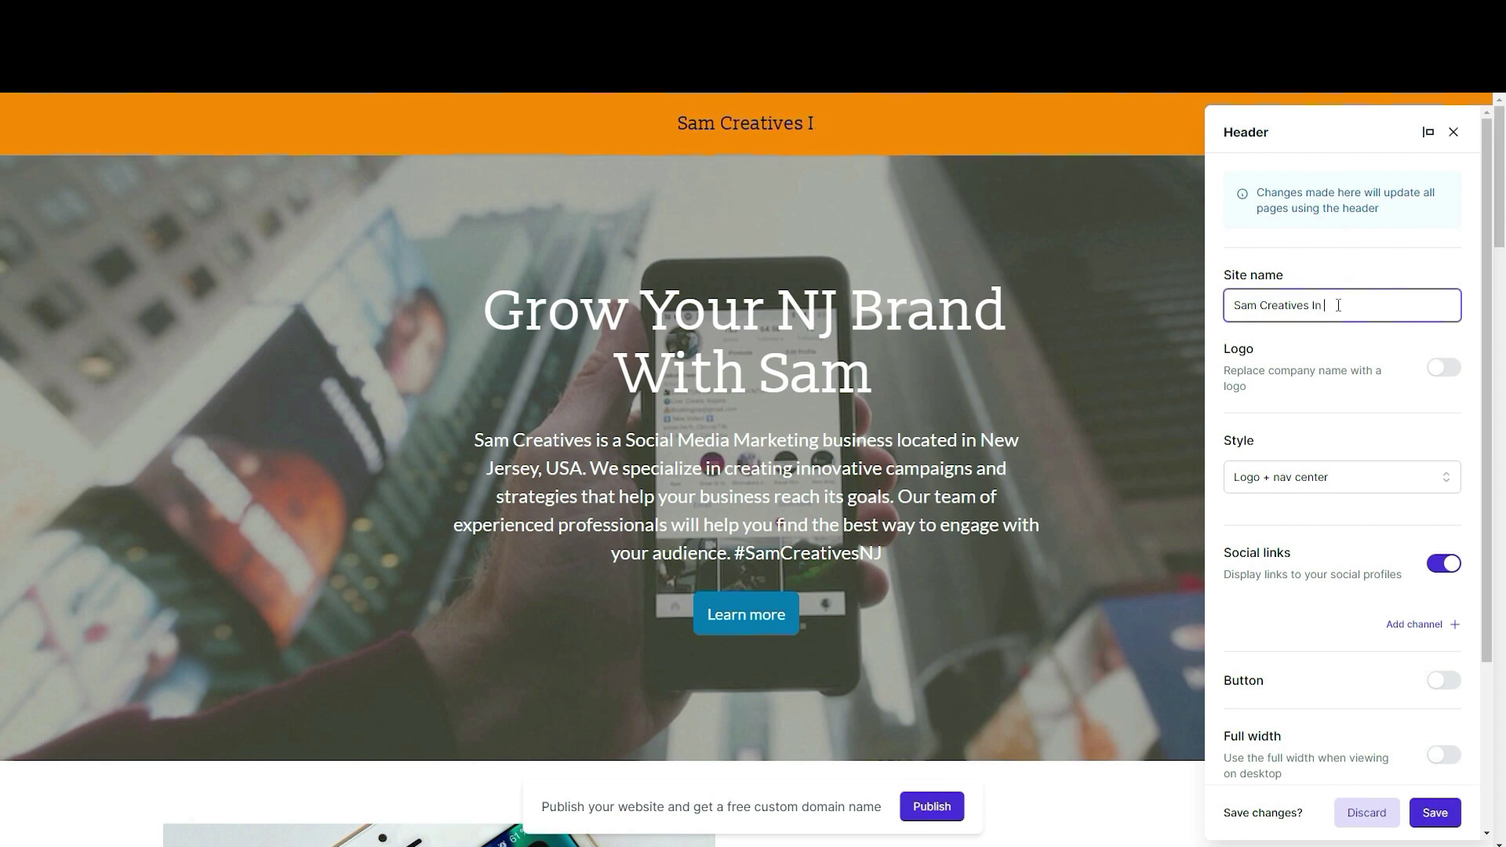
text(New)
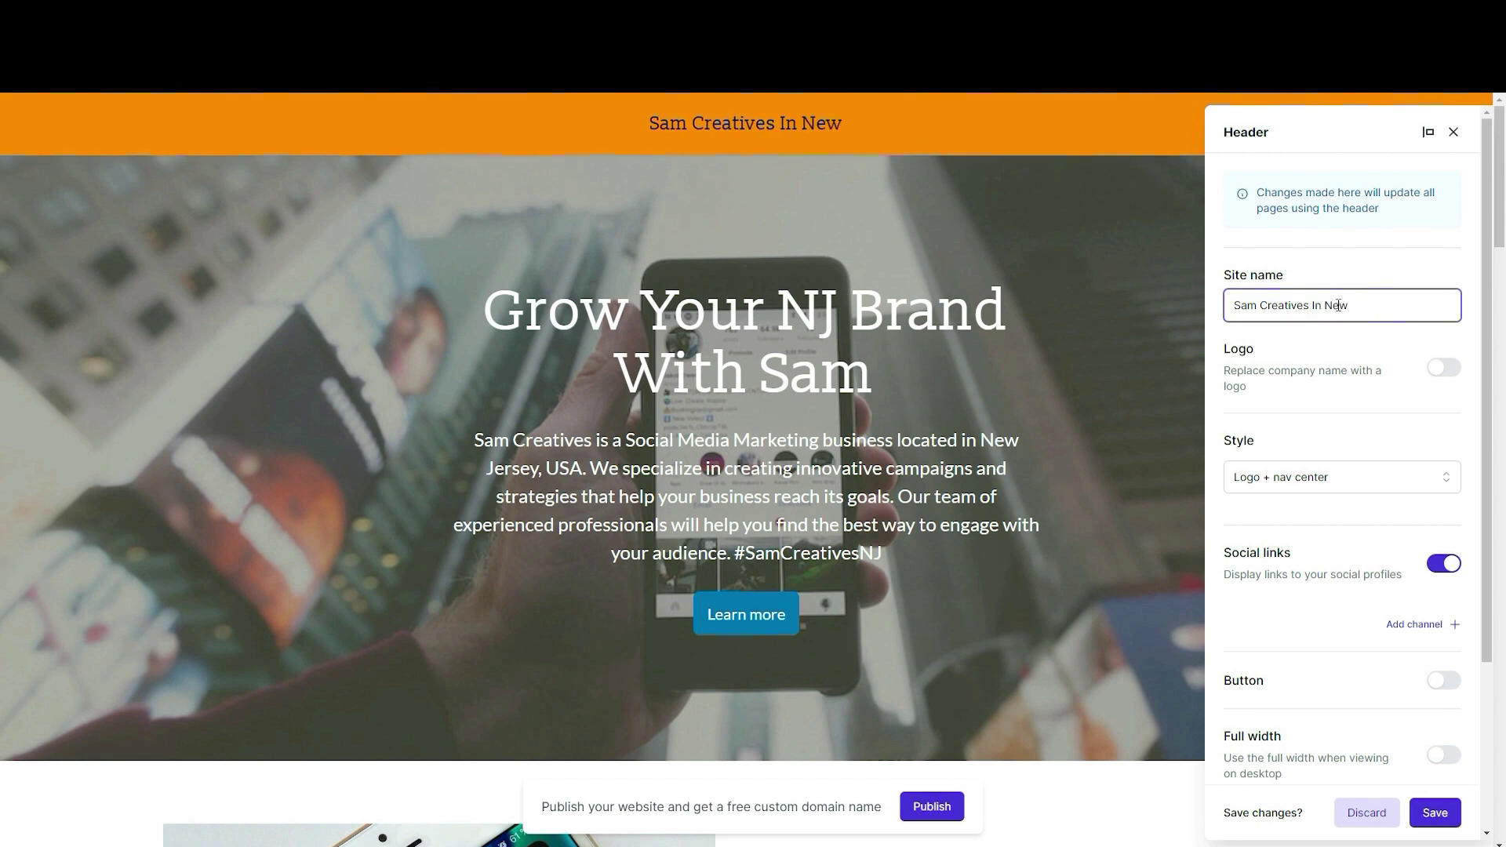
text( Jer)
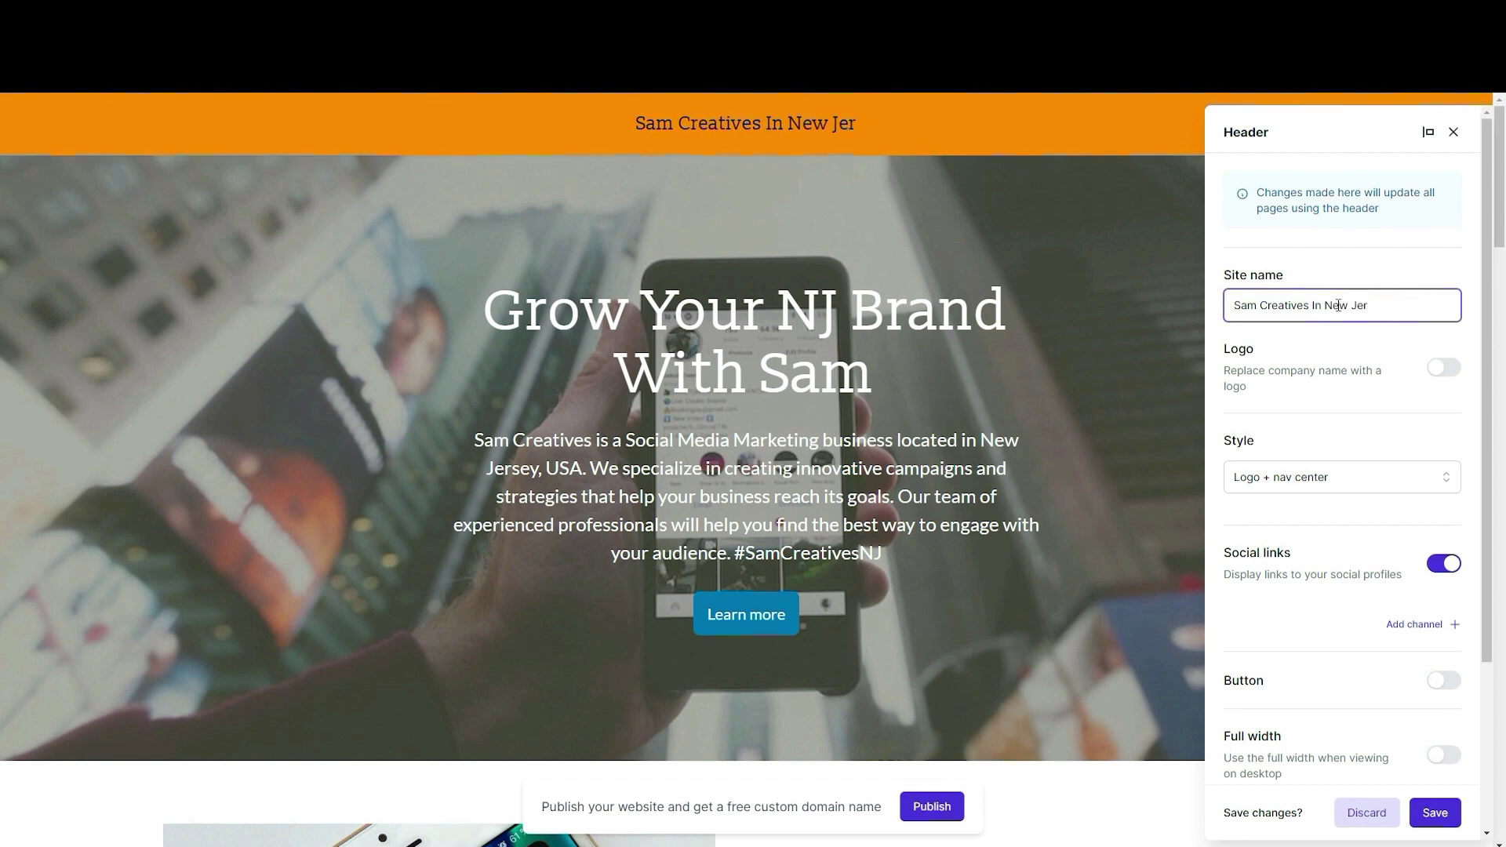
text(sey)
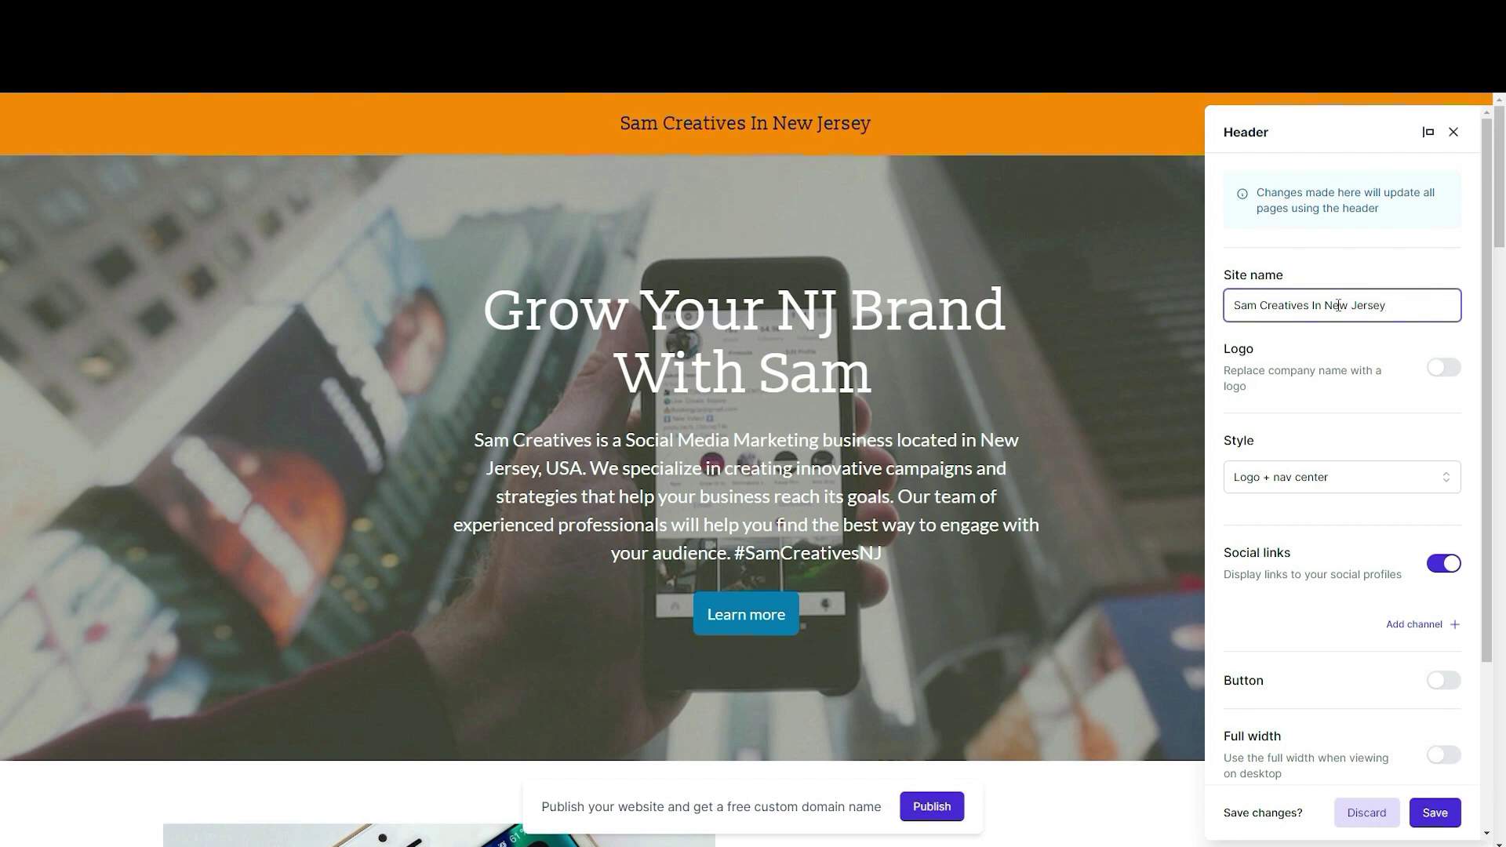
scroll(1308, 600, down, 3)
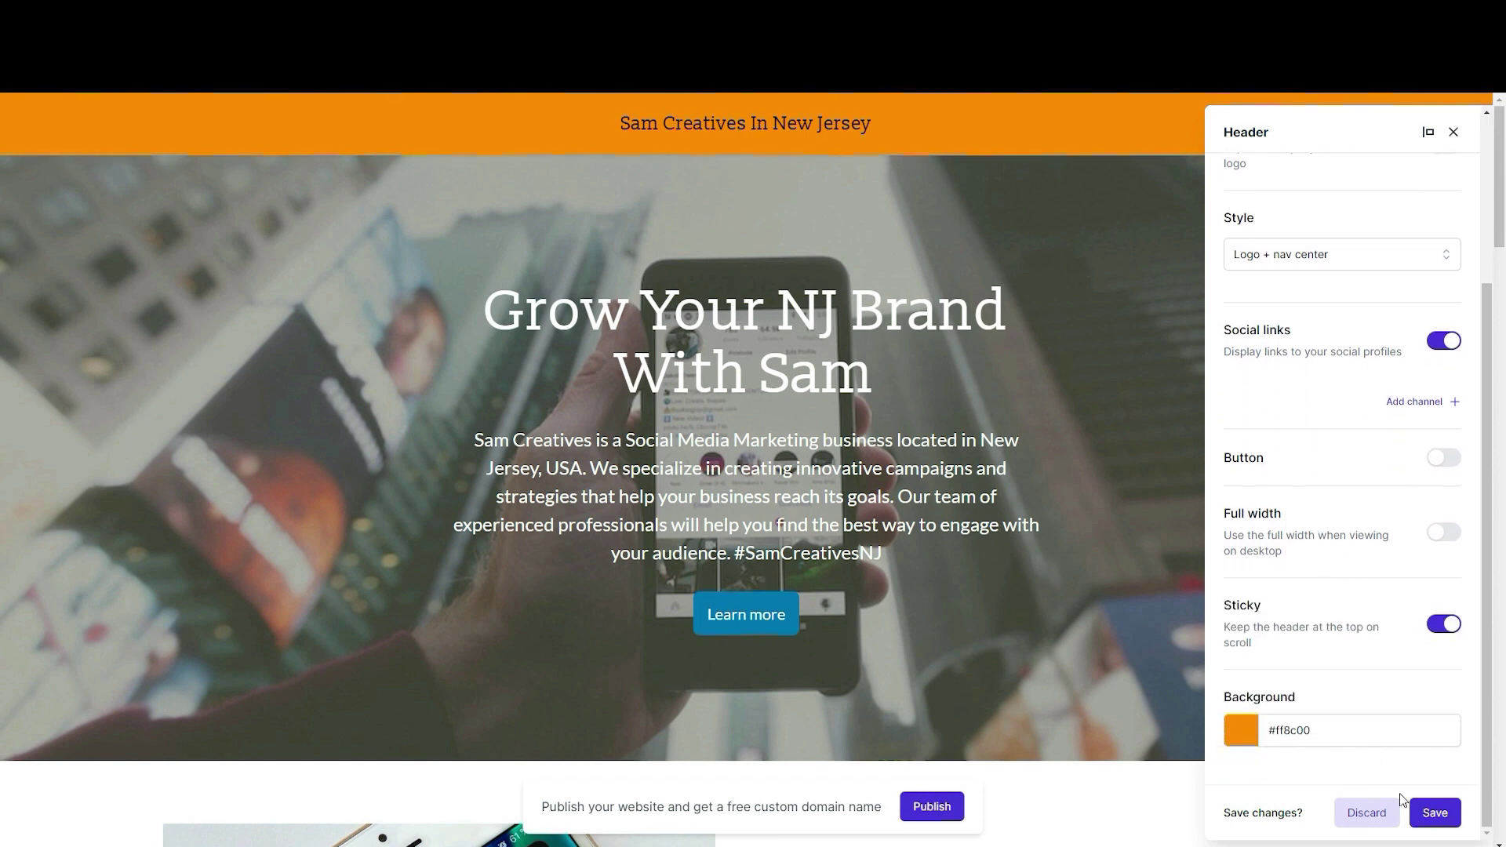
click(1435, 813)
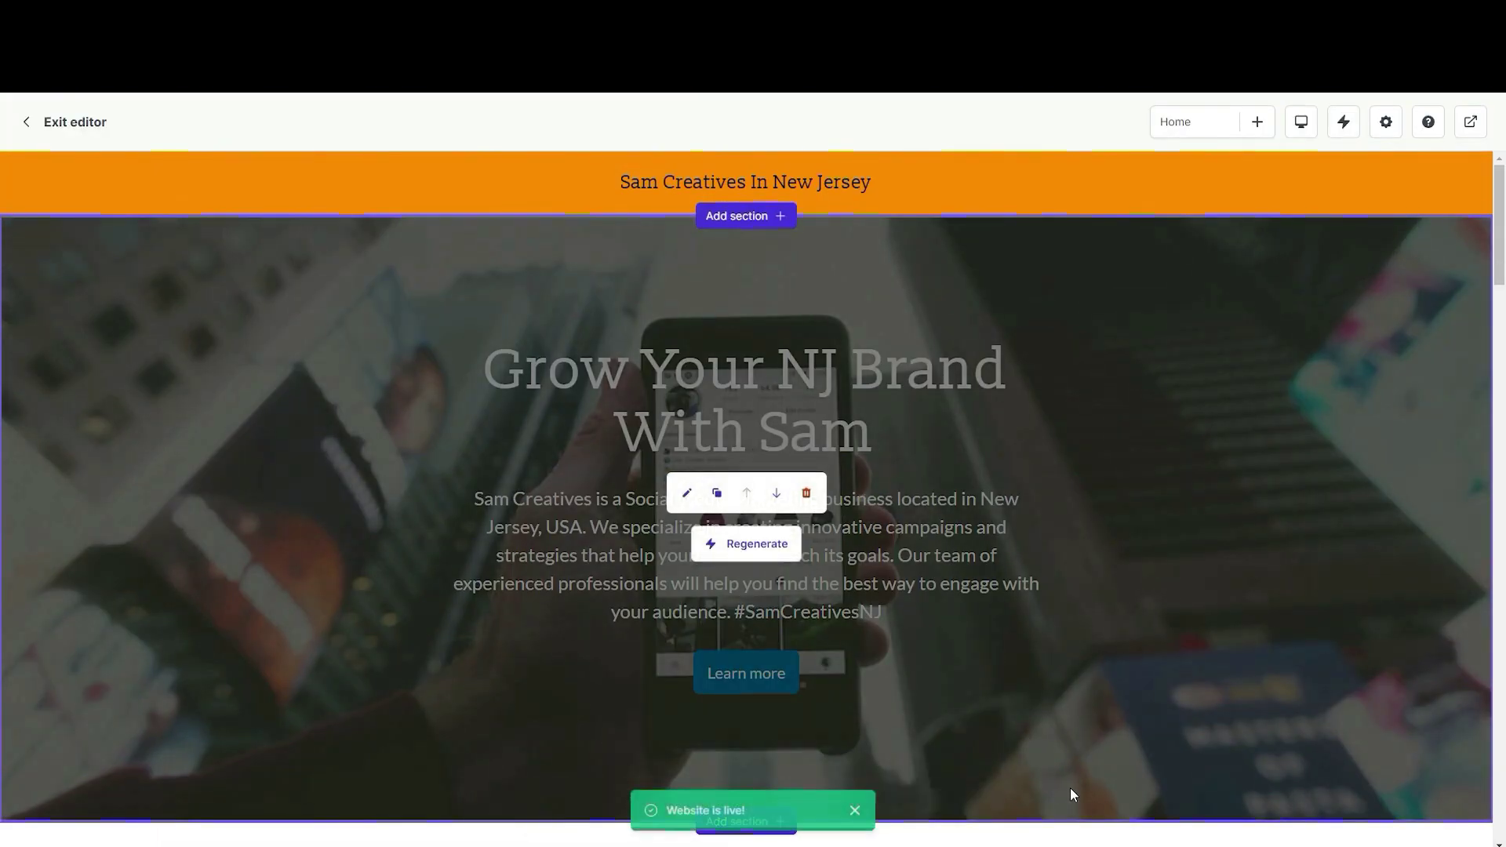
Step: Check the sticky header while going through the page's services, testimonial and clients sections
scroll(1032, 679, down, 10)
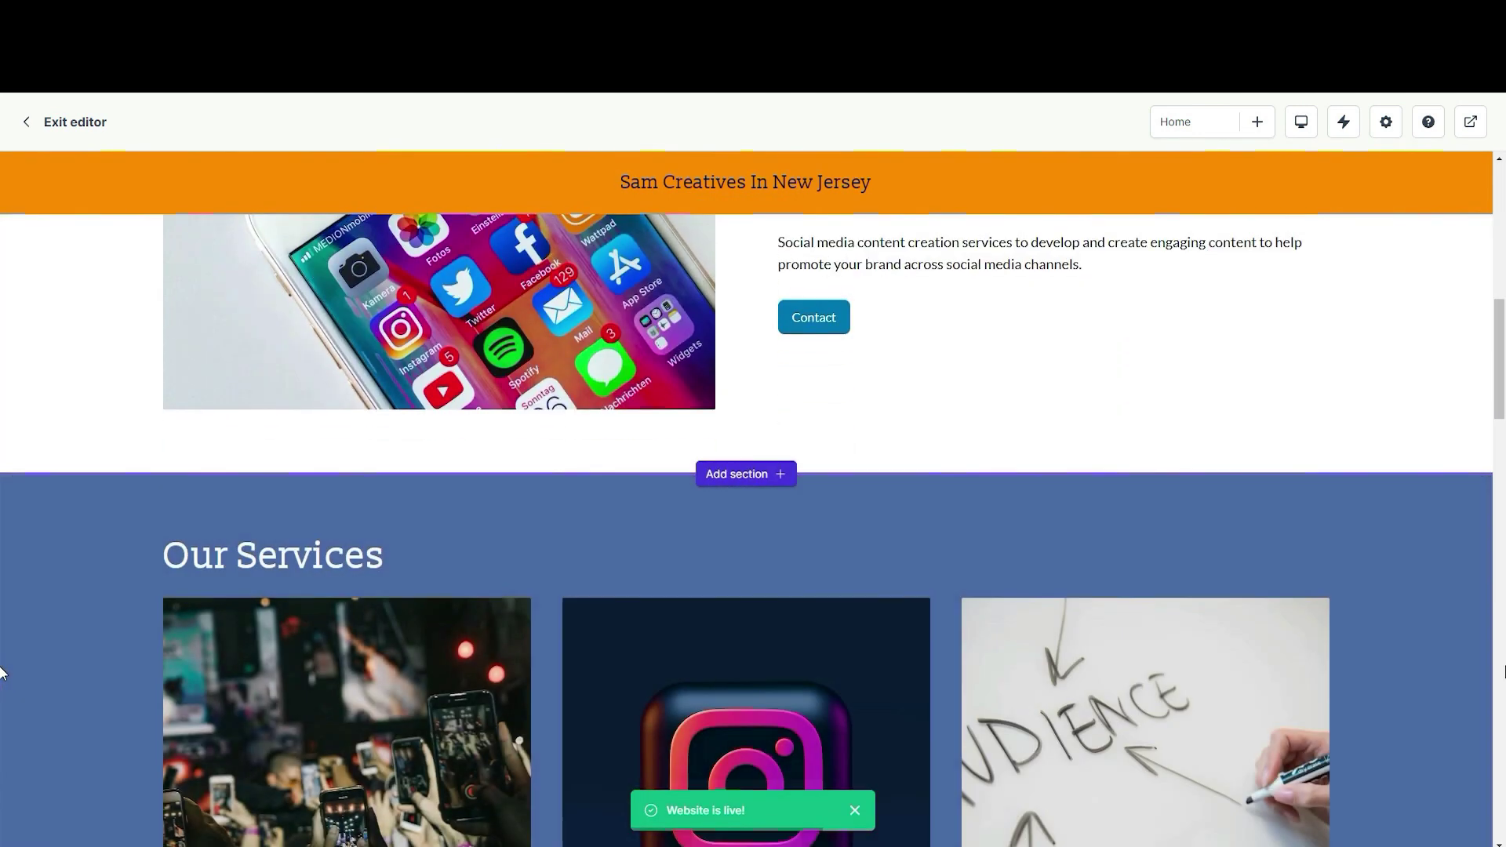
scroll(2, 673, up, 2)
scroll(3, 673, down, 11)
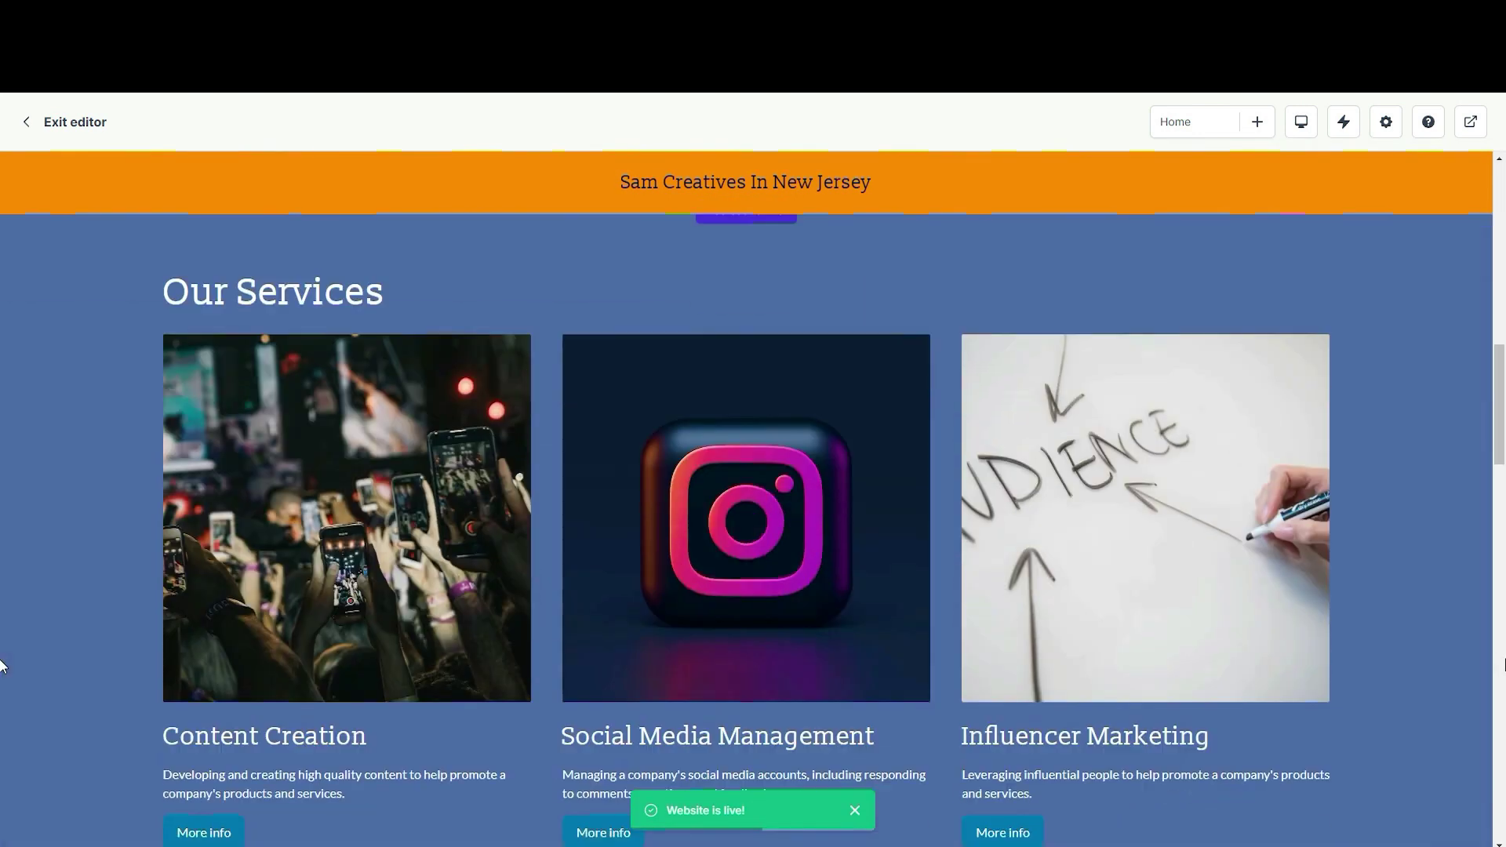
scroll(2, 666, up, 2)
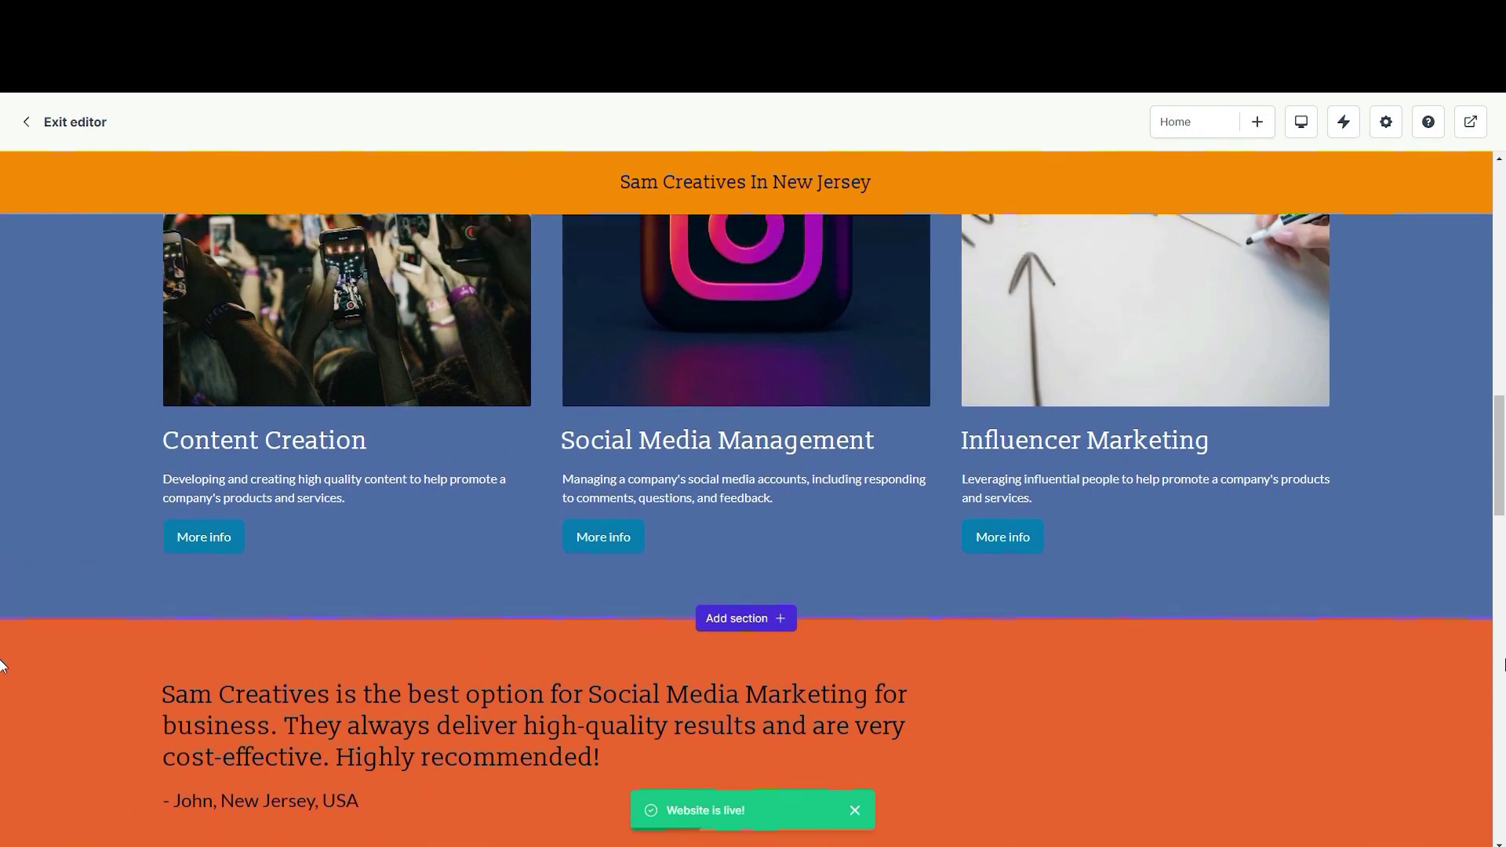
scroll(1450, 659, down, 4)
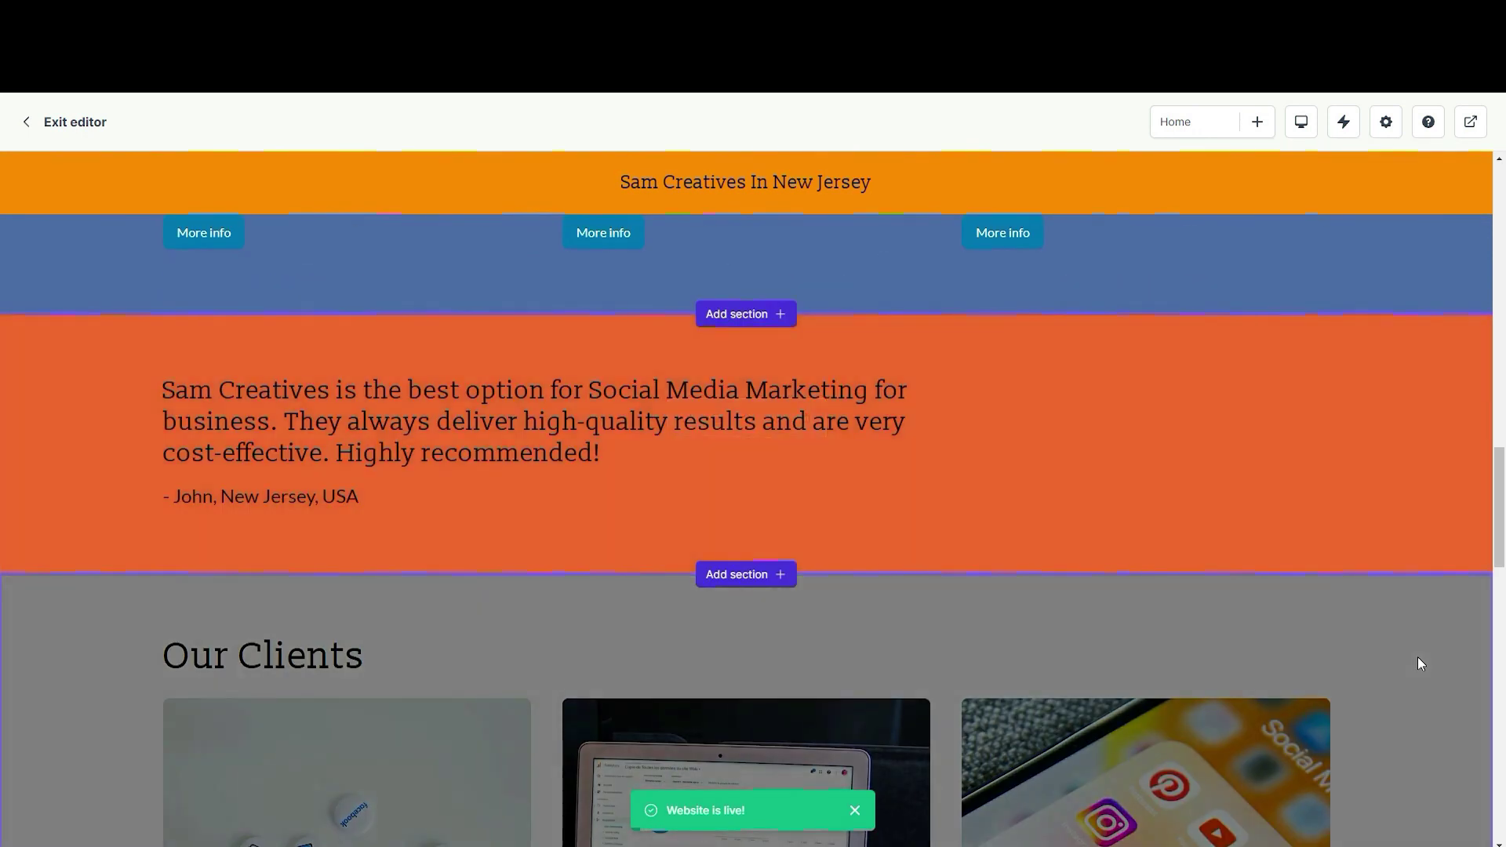
Step: Open the testimonial section for editing, copy its background color code and set the background to white #ffffff
scroll(1418, 657, down, 1)
mouse_move(728, 465)
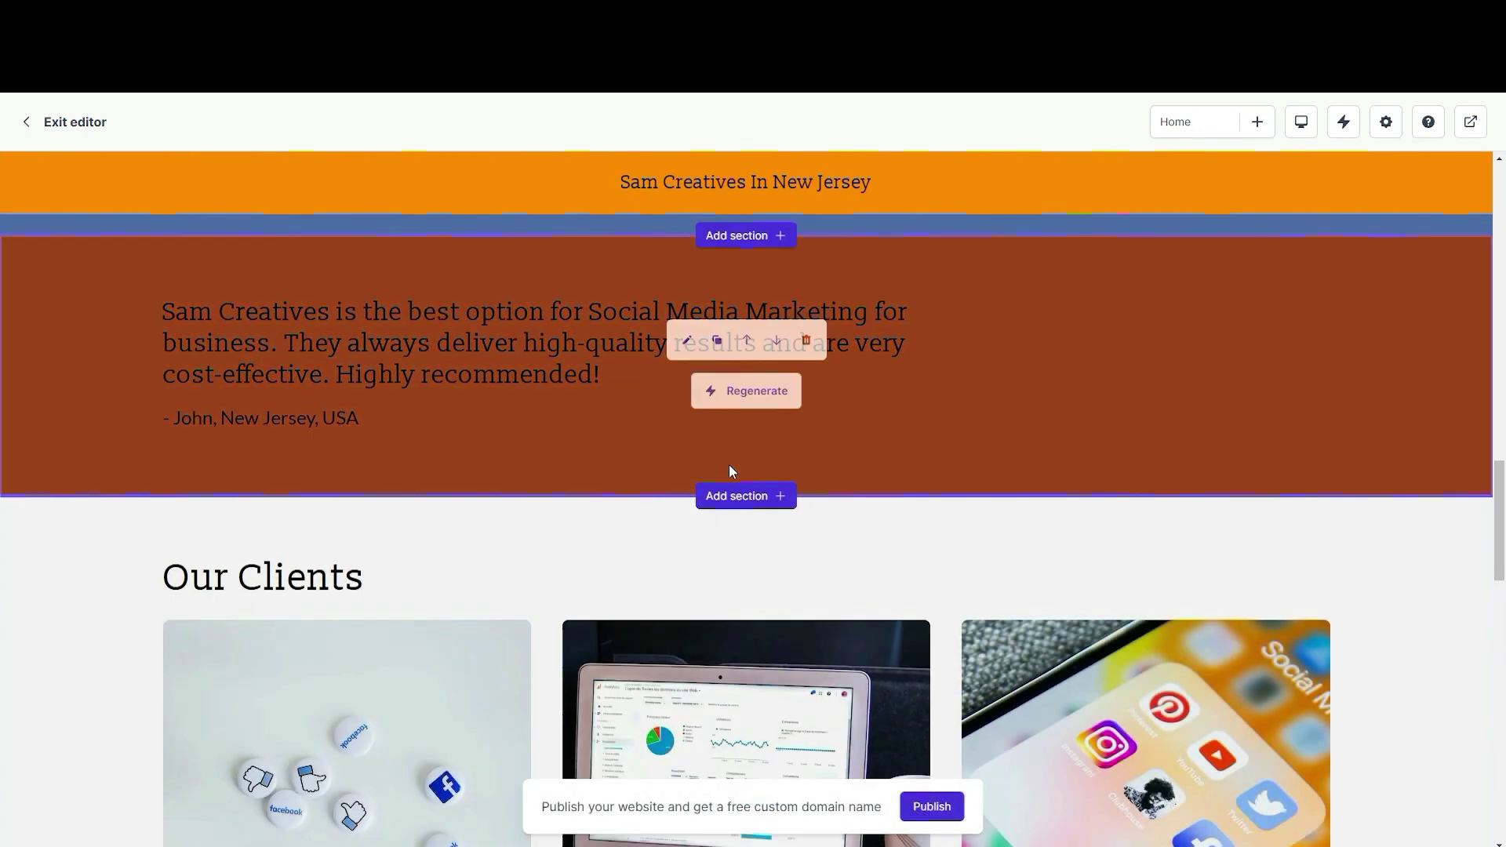
click(708, 340)
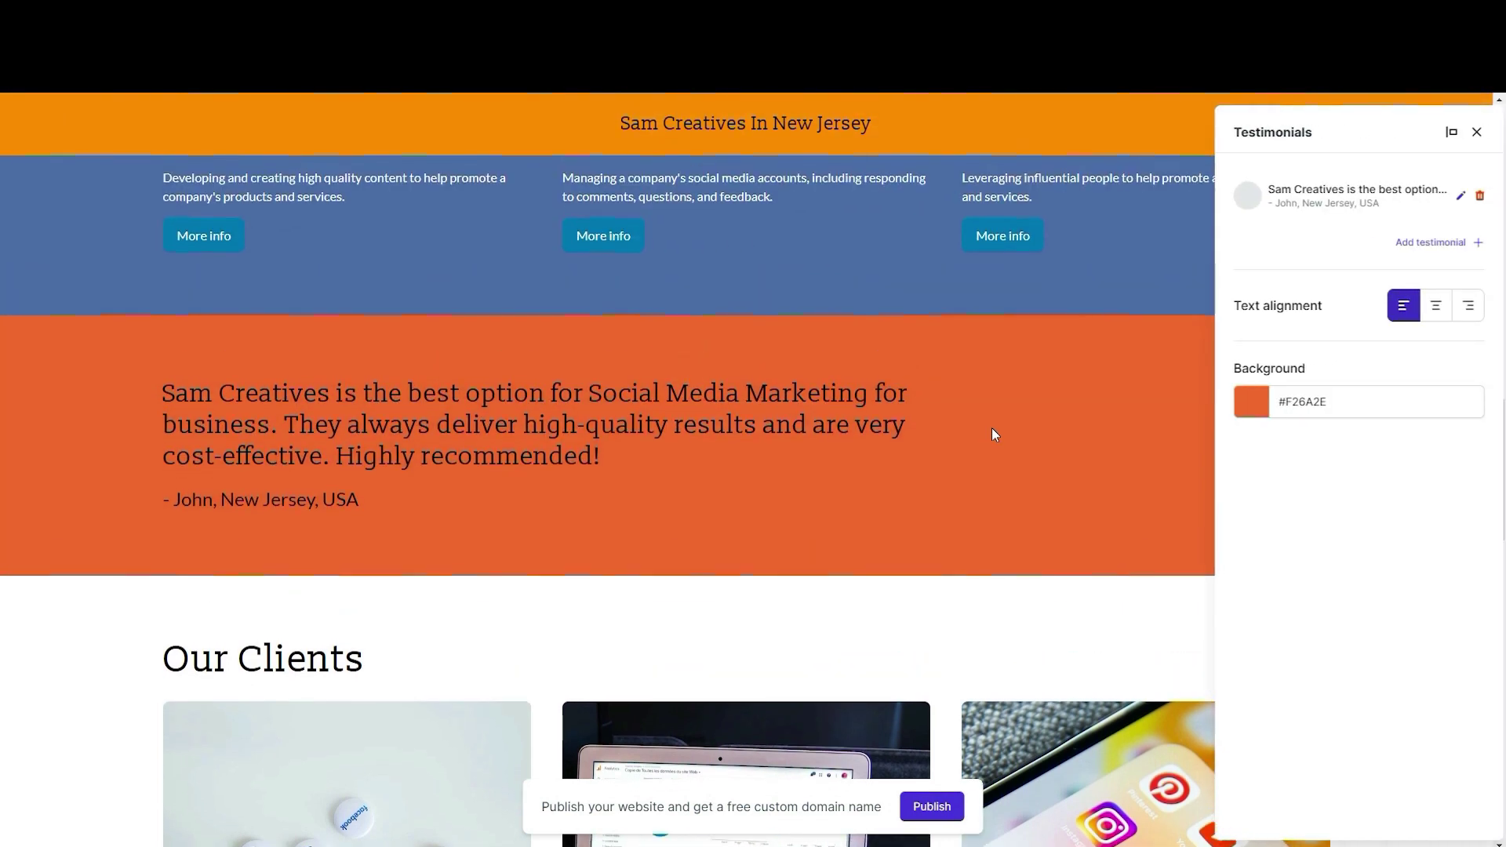
click(1229, 416)
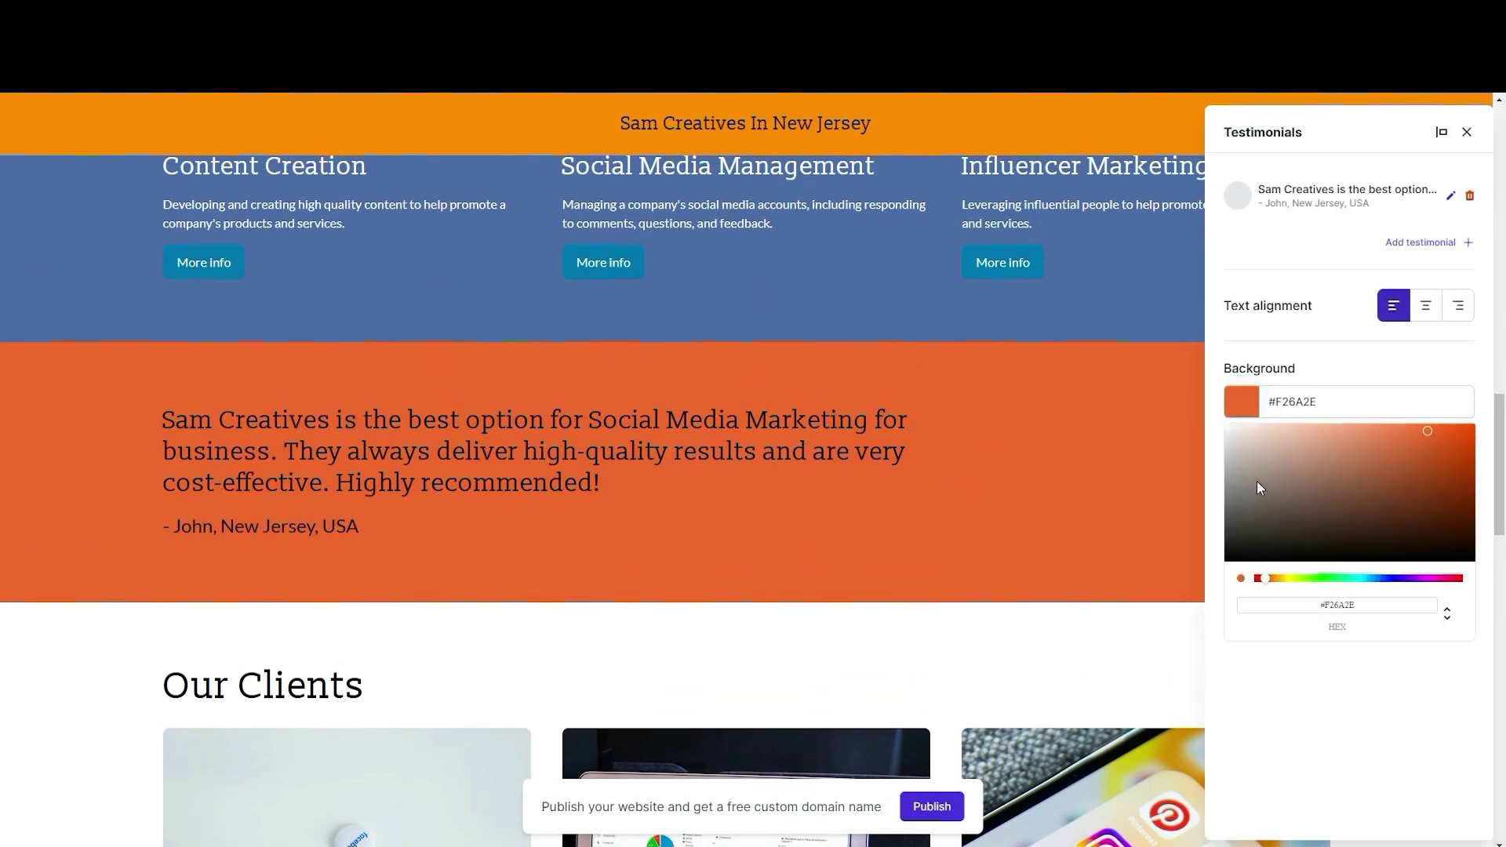
click(1343, 608)
key(ctrl+c)
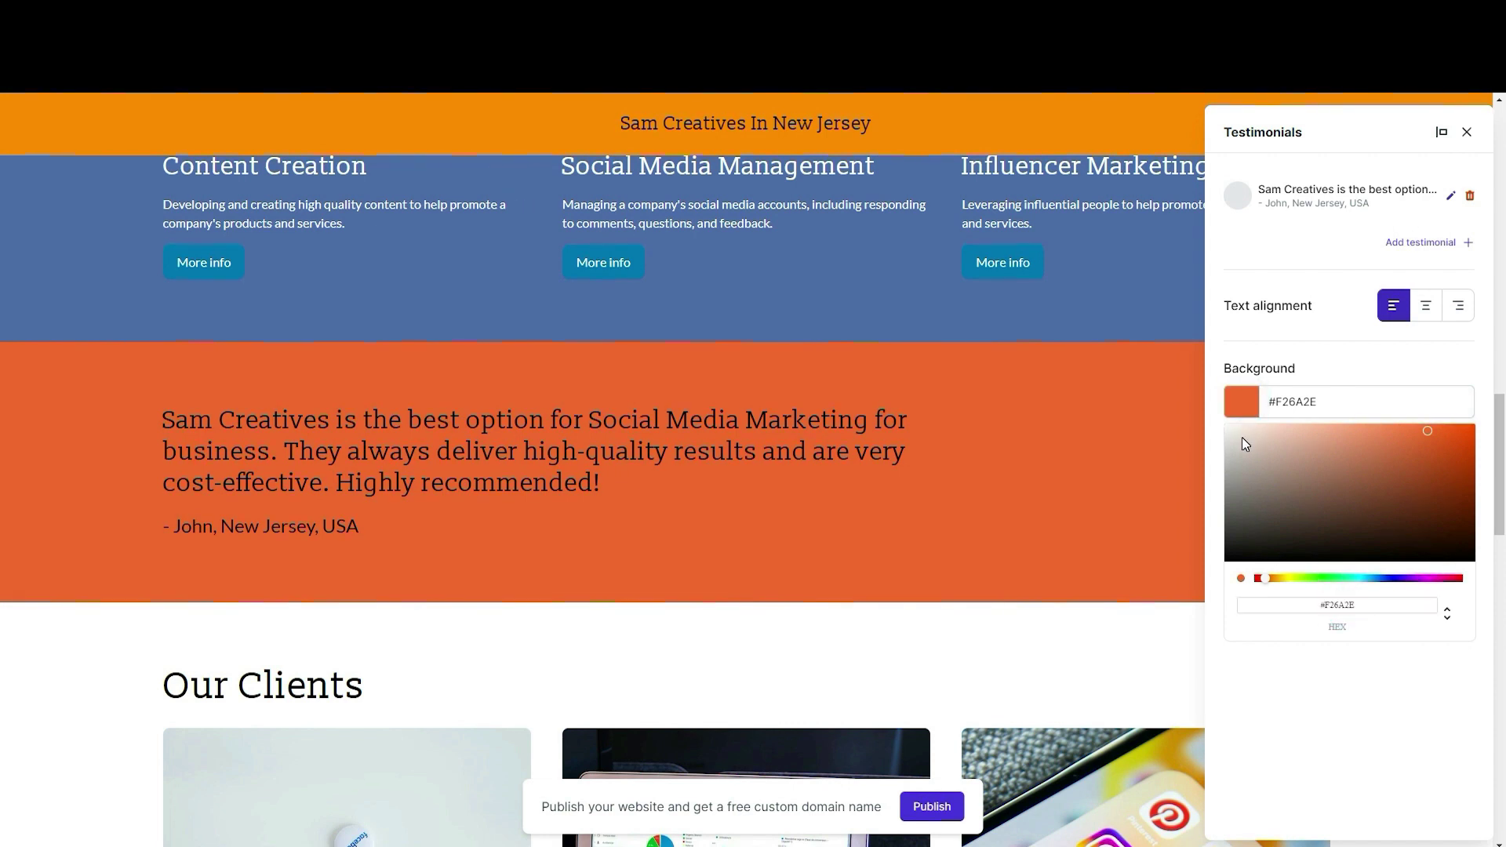
drag(1240, 436, 1189, 405)
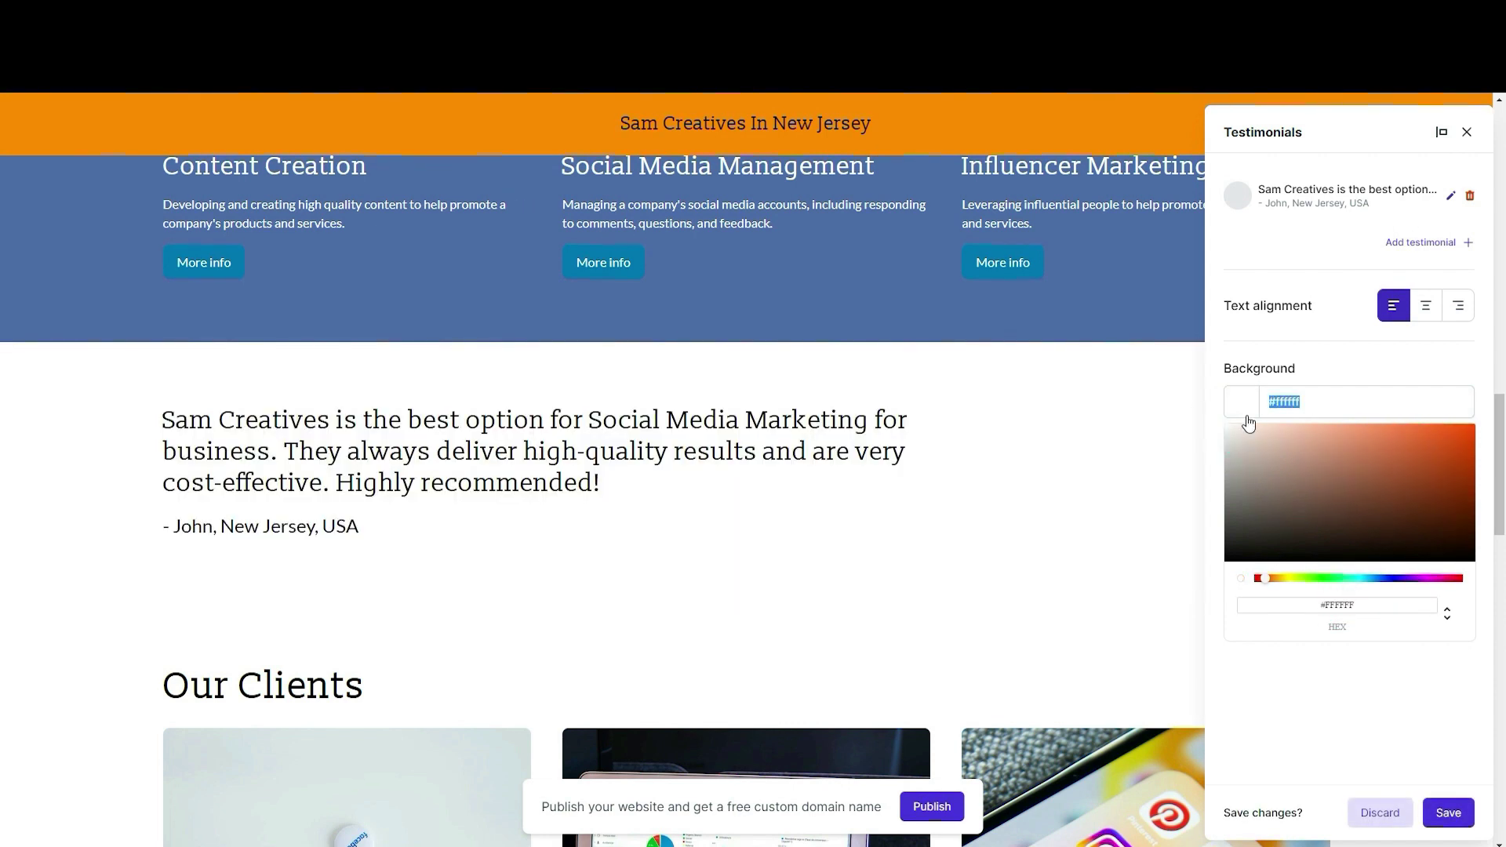
click(1287, 253)
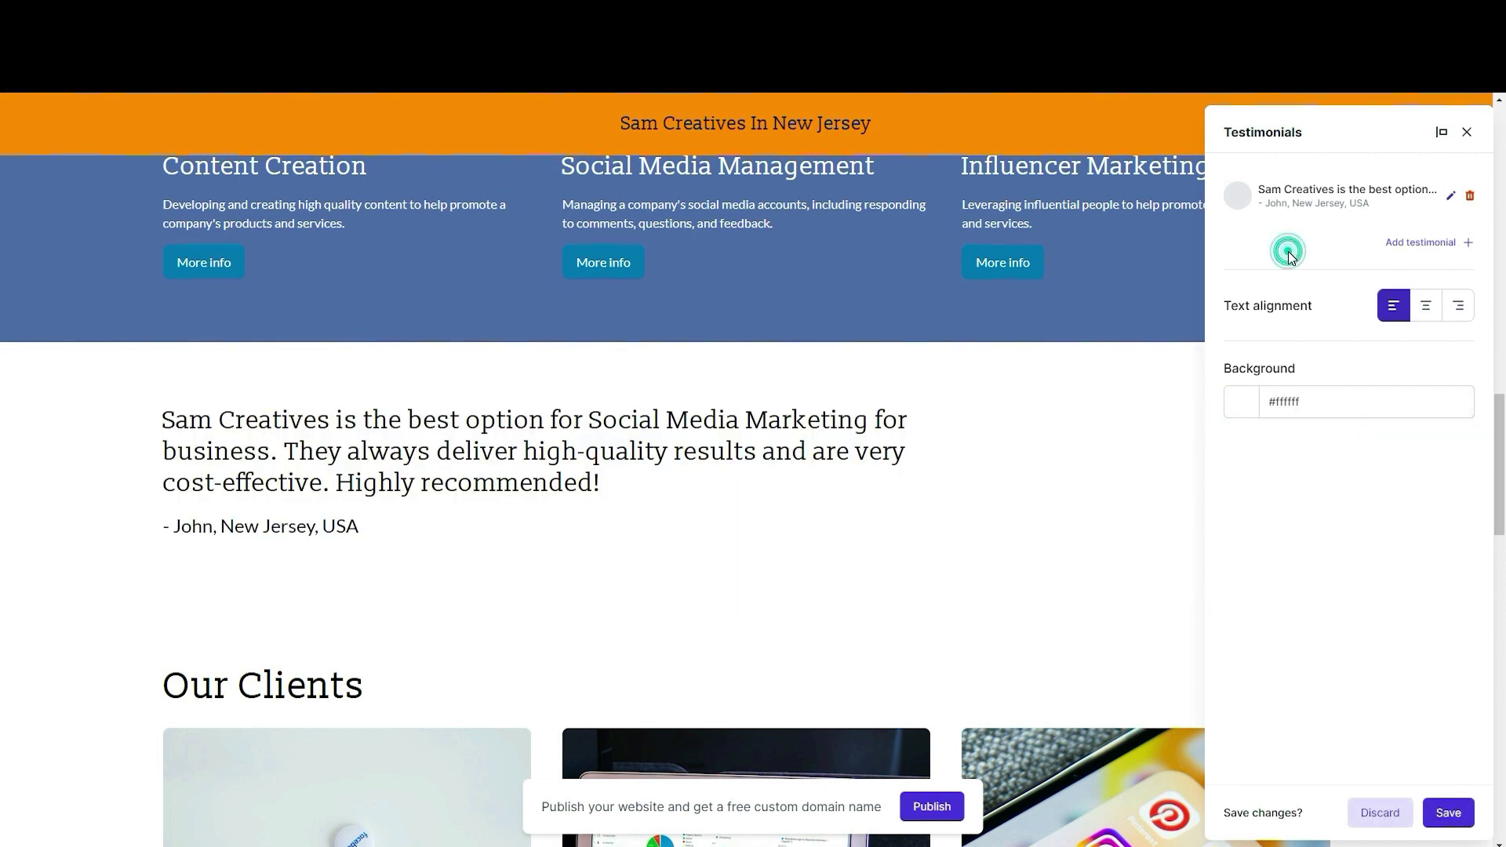
Step: View the testimonial's quote details, set the section's background to light gray #ebebeb and save the changes
click(1450, 197)
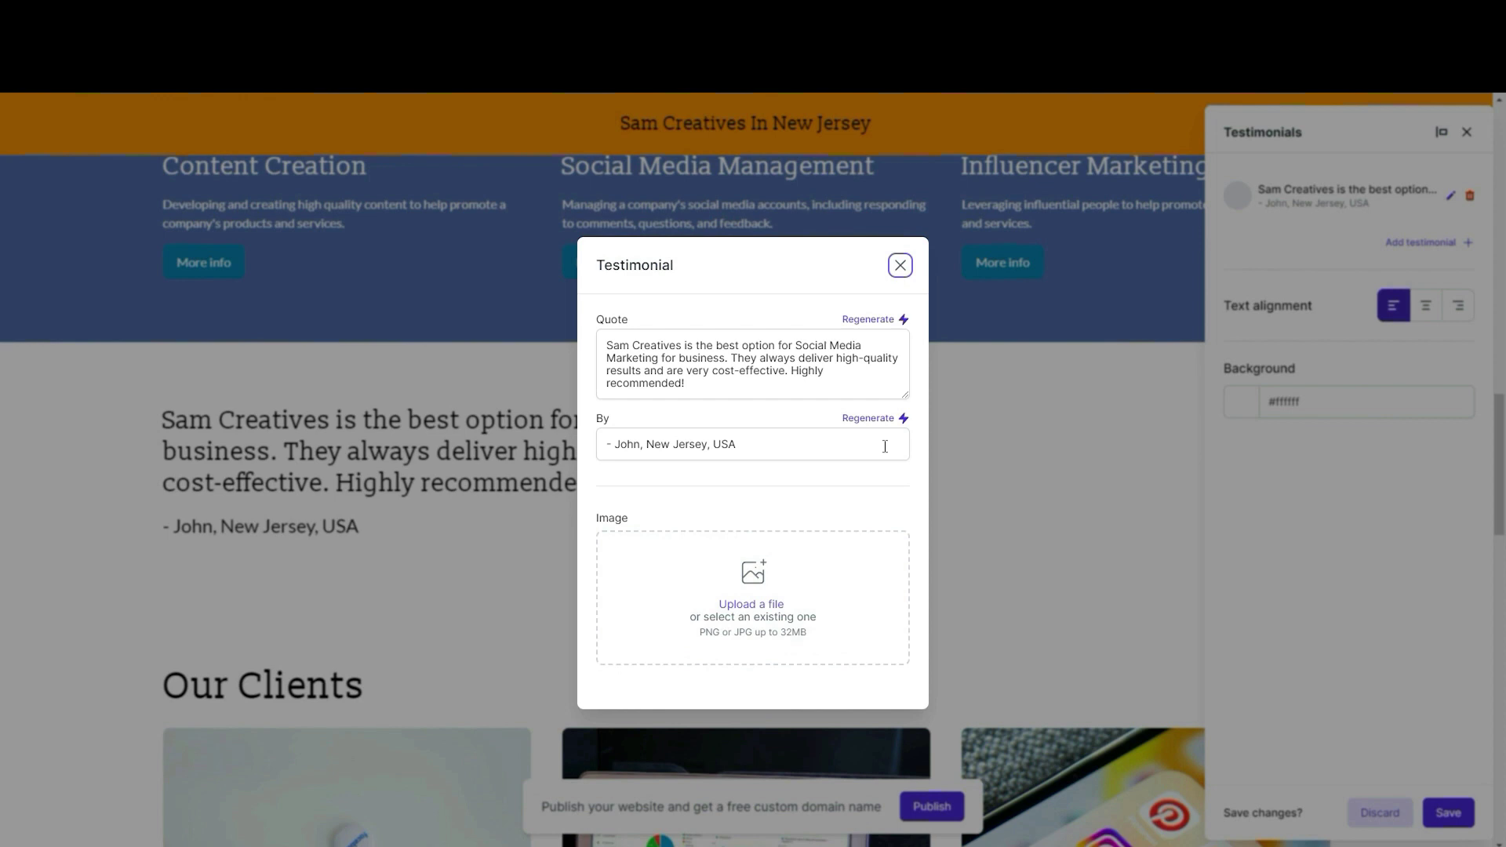
click(900, 265)
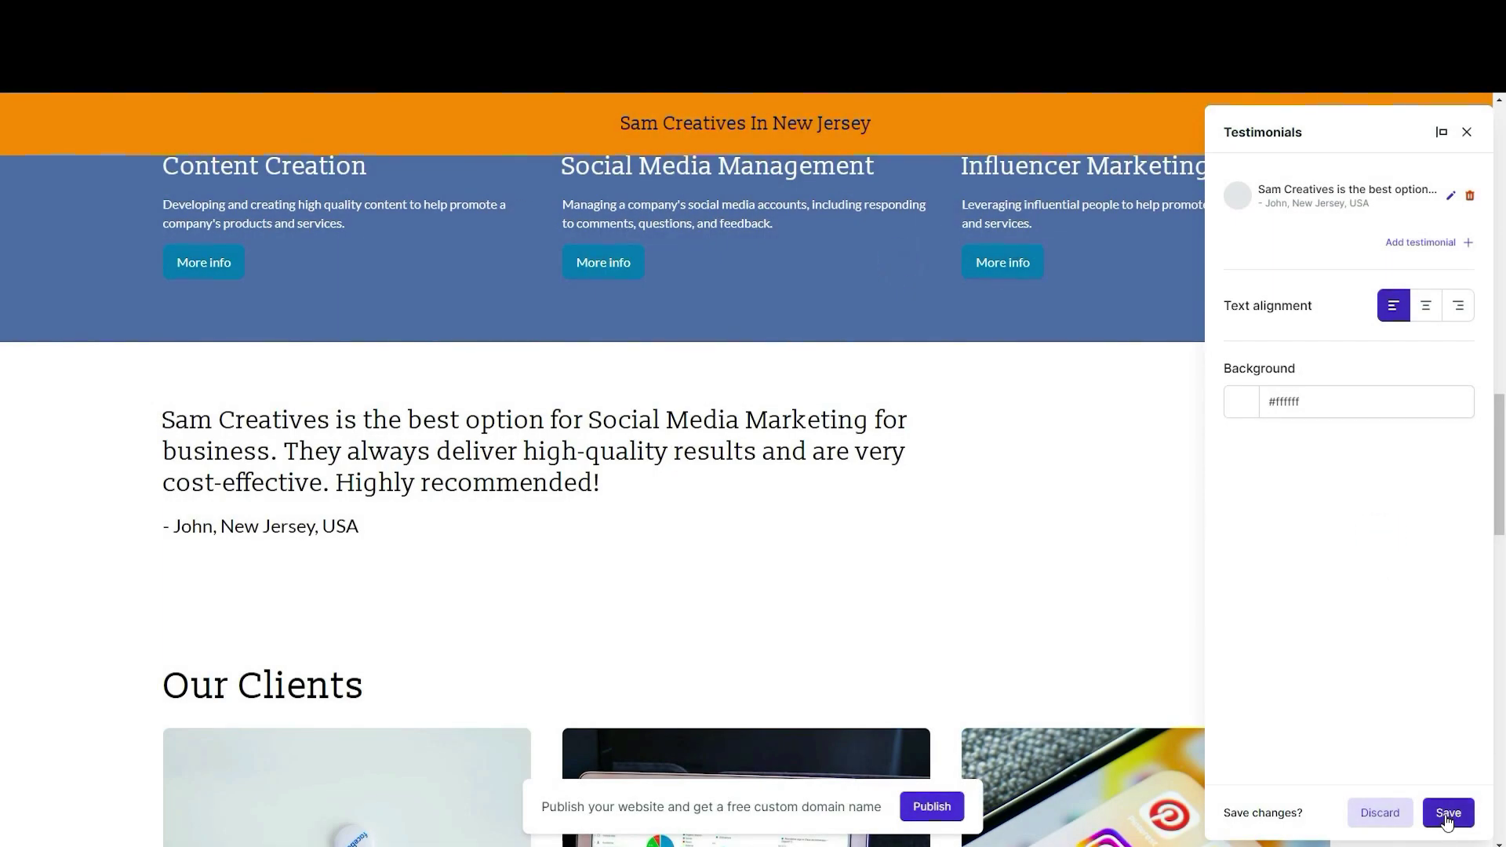
click(1244, 394)
drag(1236, 436, 1220, 435)
click(1335, 681)
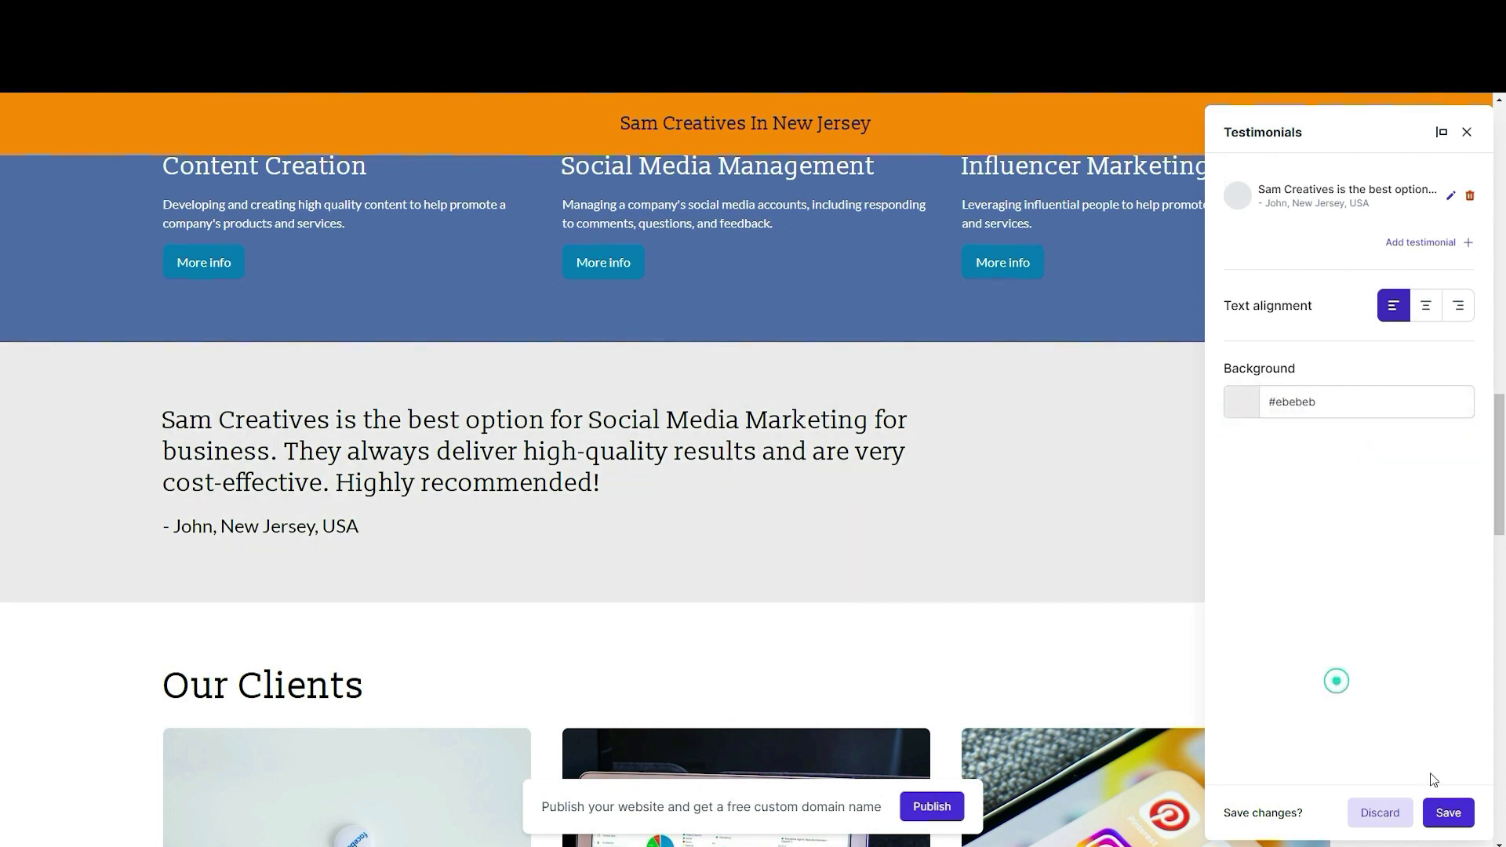
click(1448, 812)
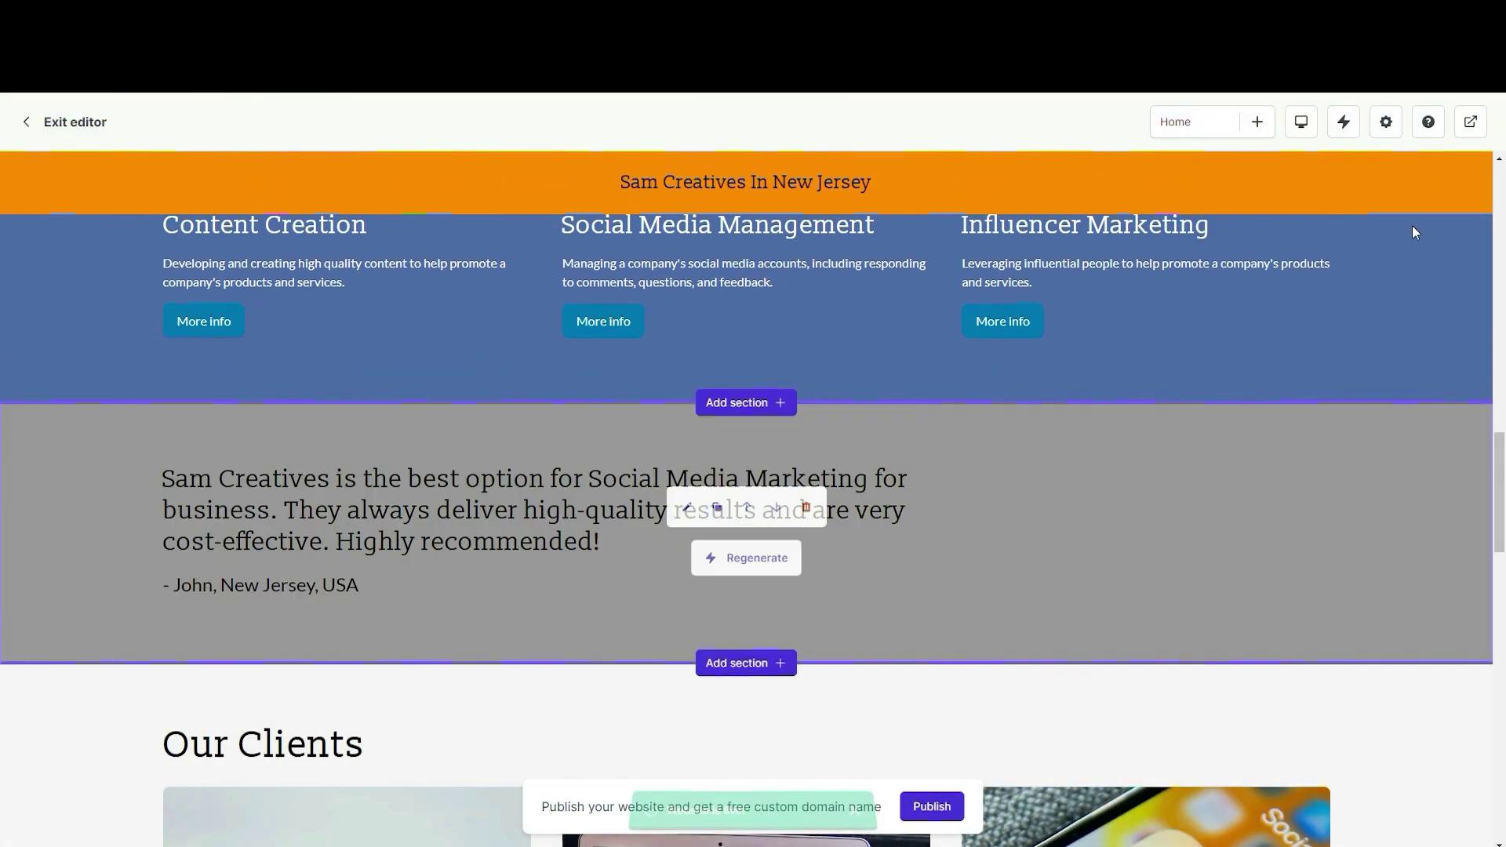
Step: Edit the contact form section and enter the form success message "Thanks For Sumbitting Your Query, Sam Will Get Back To You..."
scroll(1161, 611, down, 8)
scroll(1471, 609, down, 10)
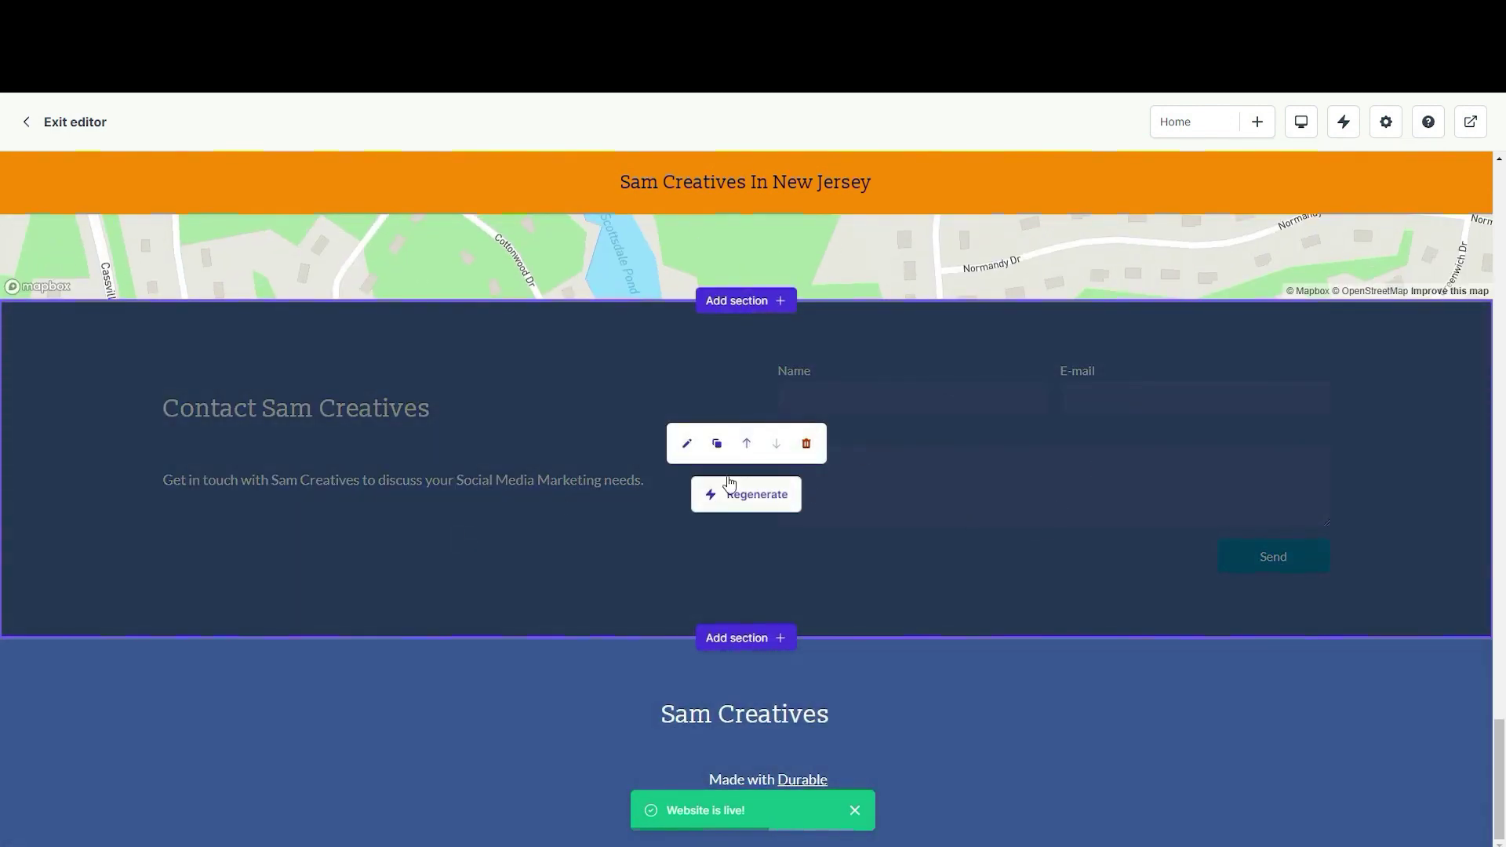
click(686, 443)
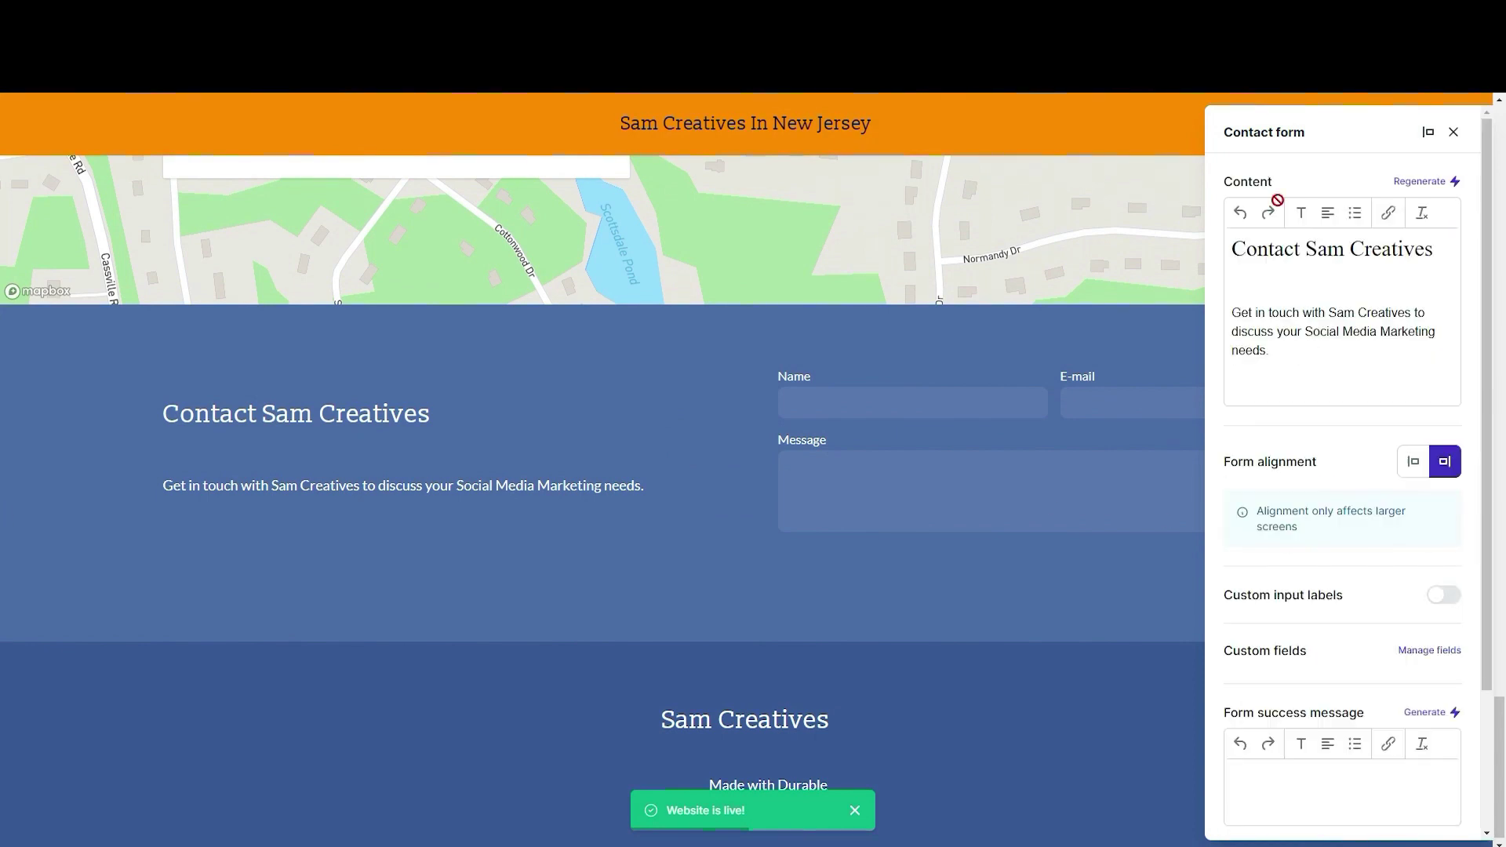
scroll(1321, 442, down, 3)
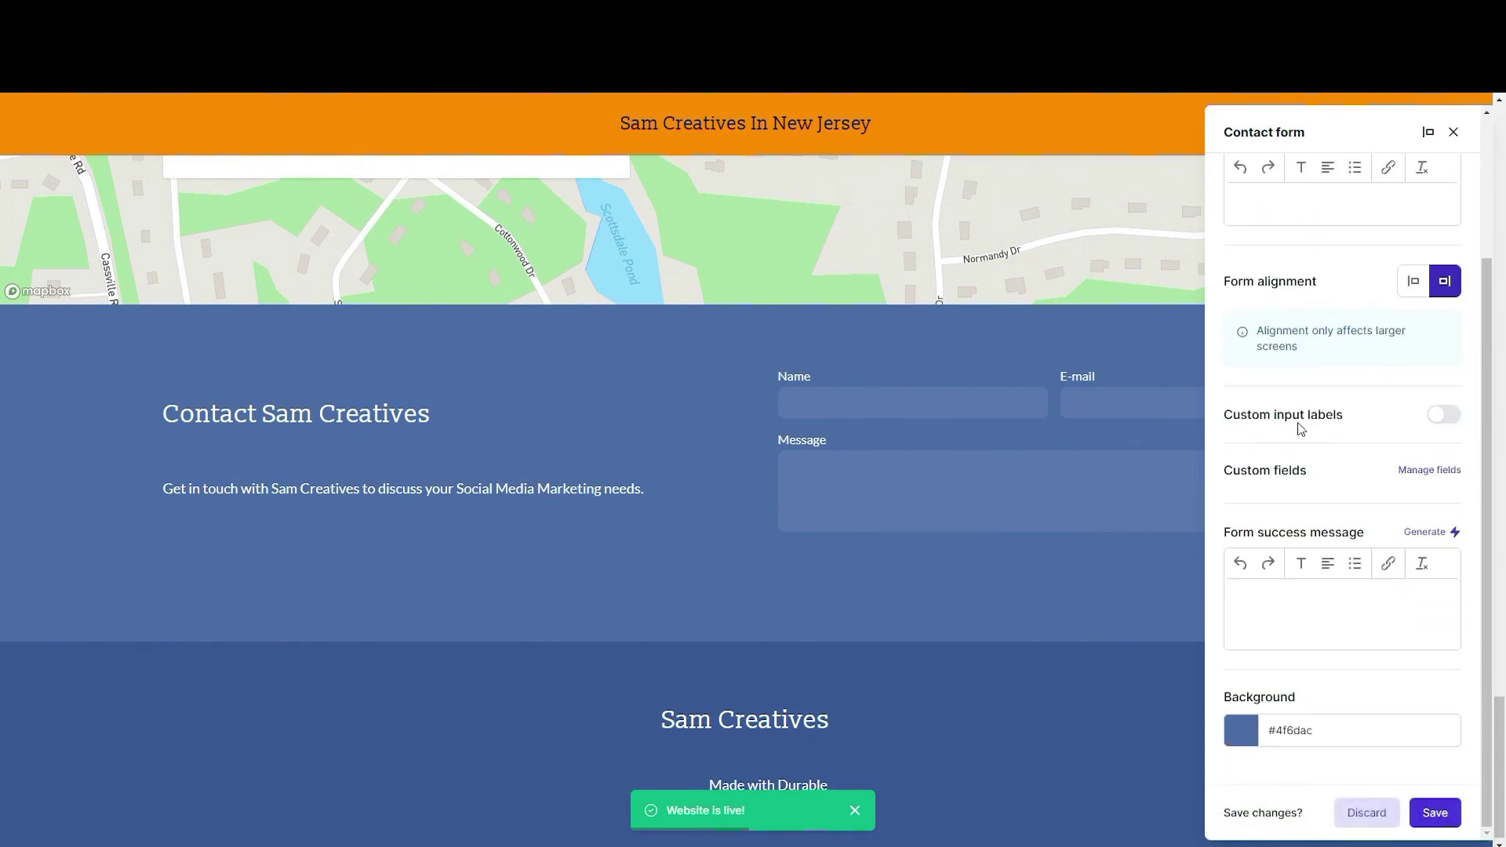
click(1262, 601)
text(Thanks For Sumbitting Your Query,)
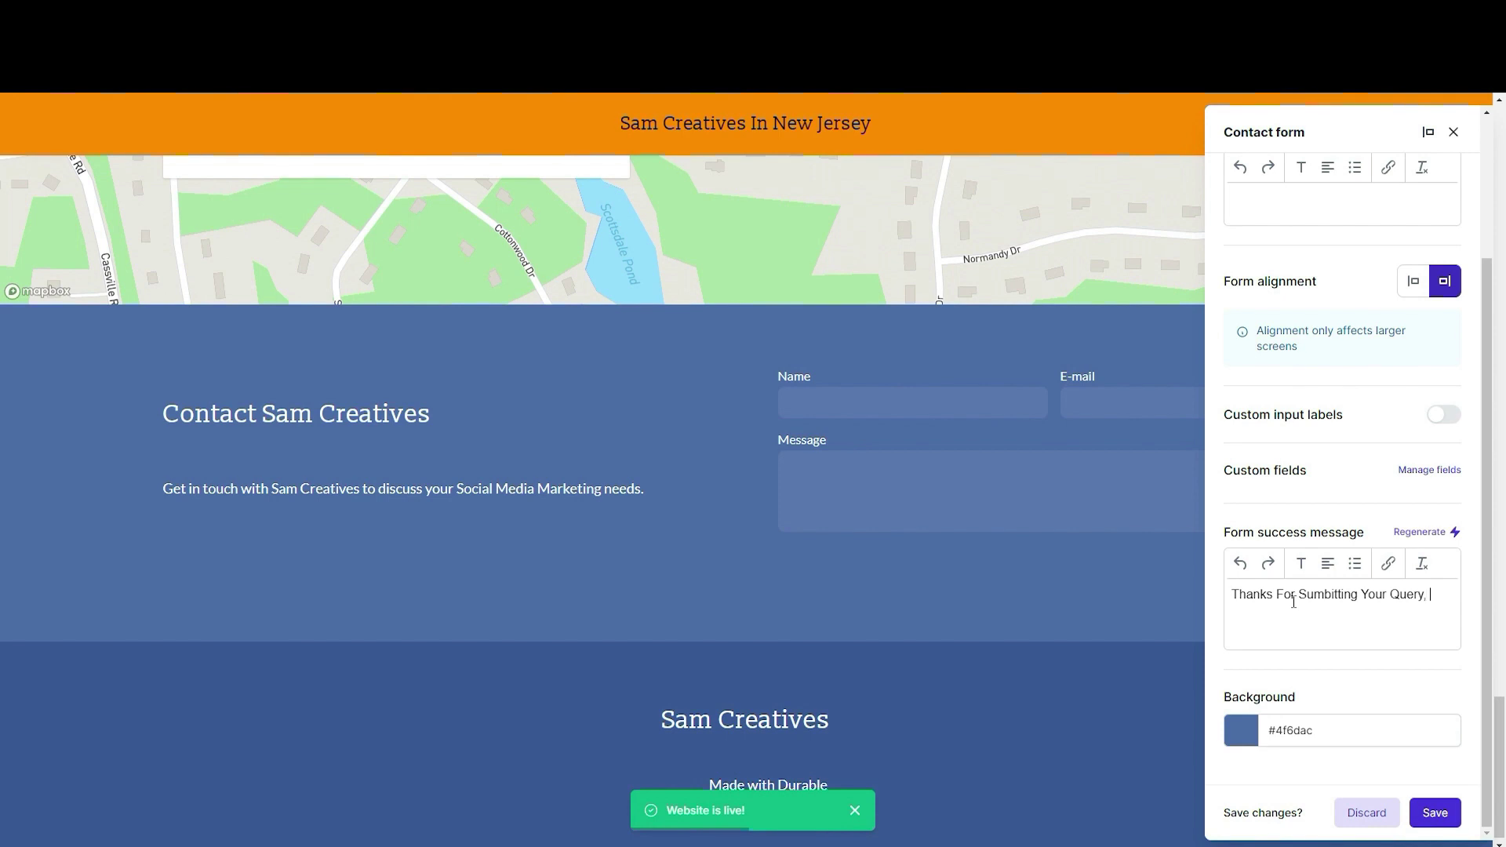
text(am Will Get Back To You..)
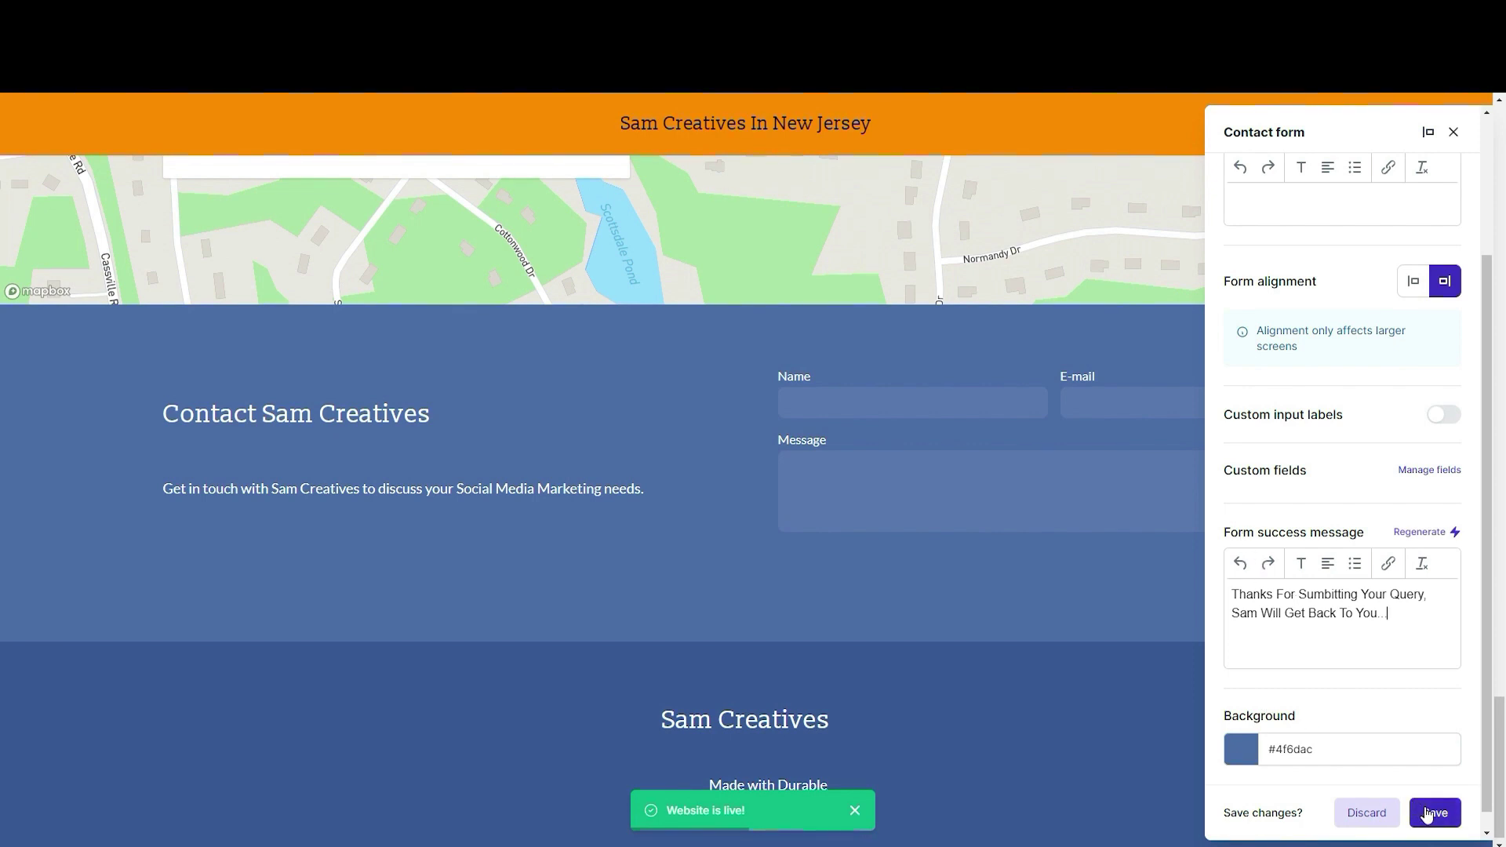
Step: Try orange #f26a2e as the contact form's background, set it to light gray #e2e2e2 instead and save the changes
click(1311, 751)
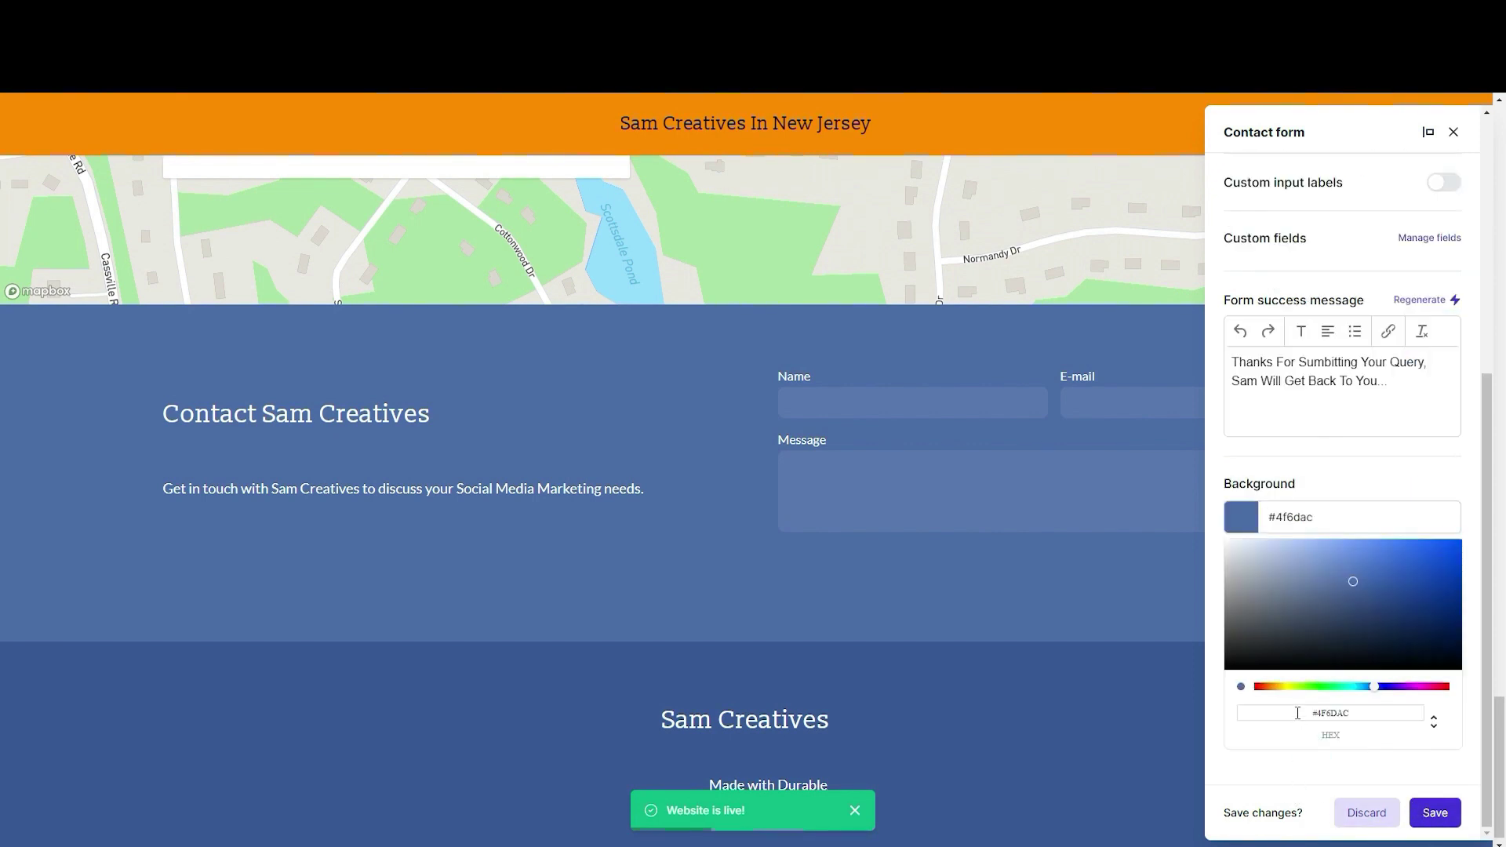
click(1338, 714)
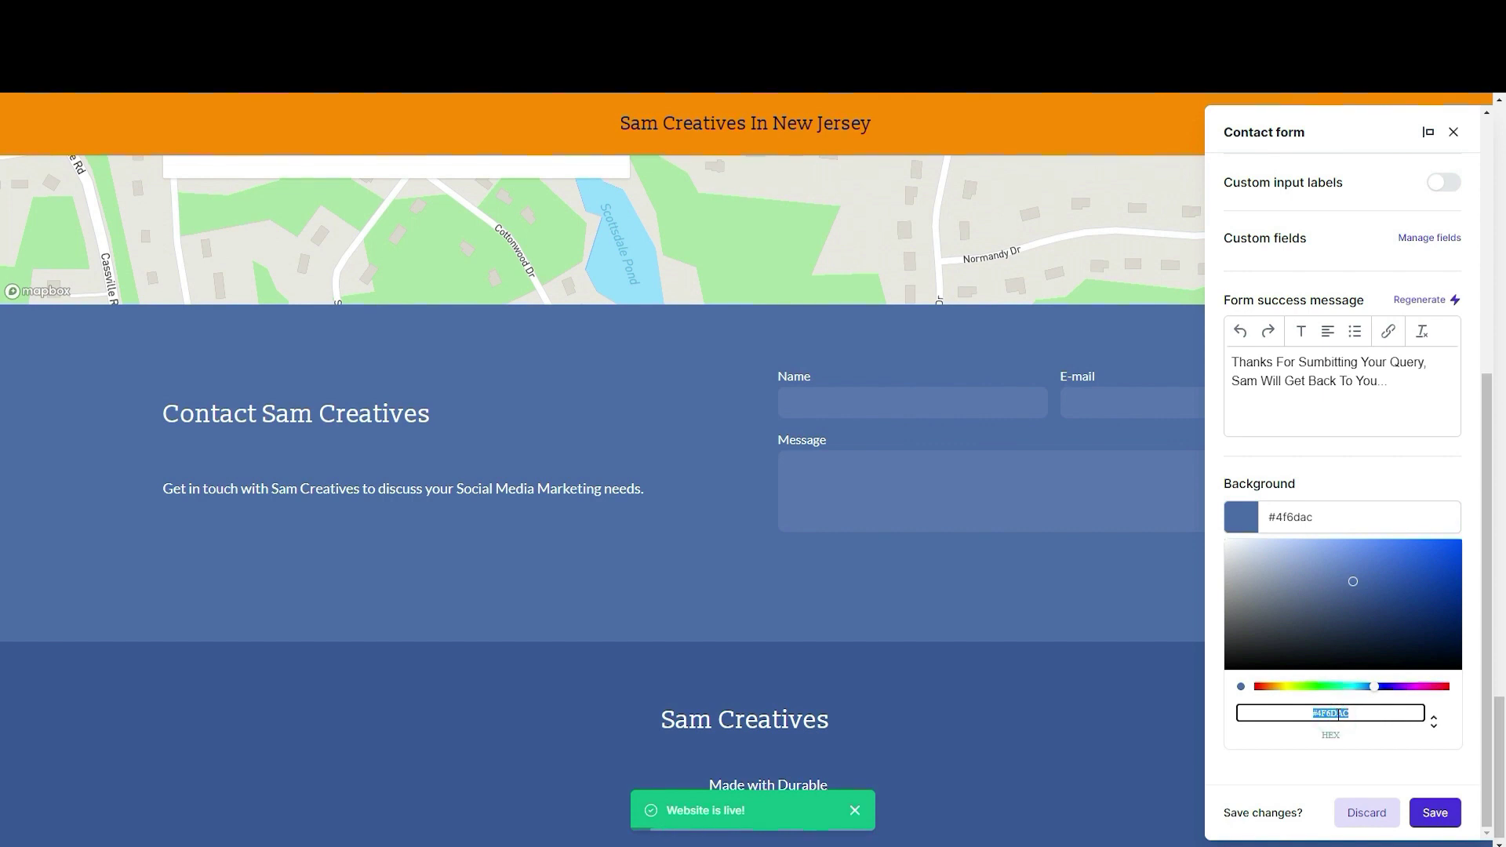
key(ctrl+v)
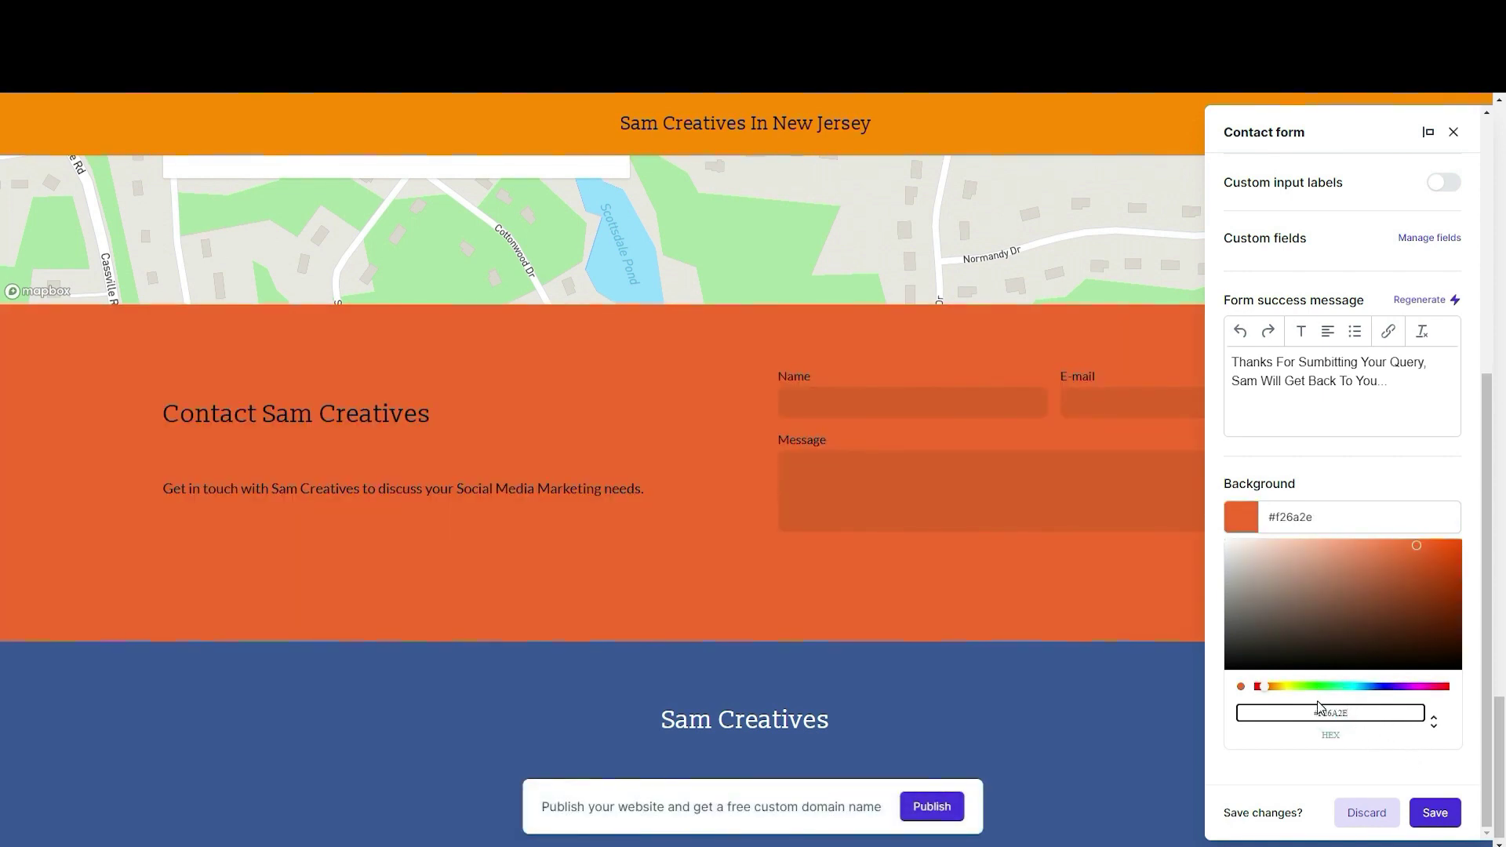
mouse_move(1259, 570)
mouse_down()
mouse_move(1217, 572)
mouse_move(1214, 556)
mouse_up()
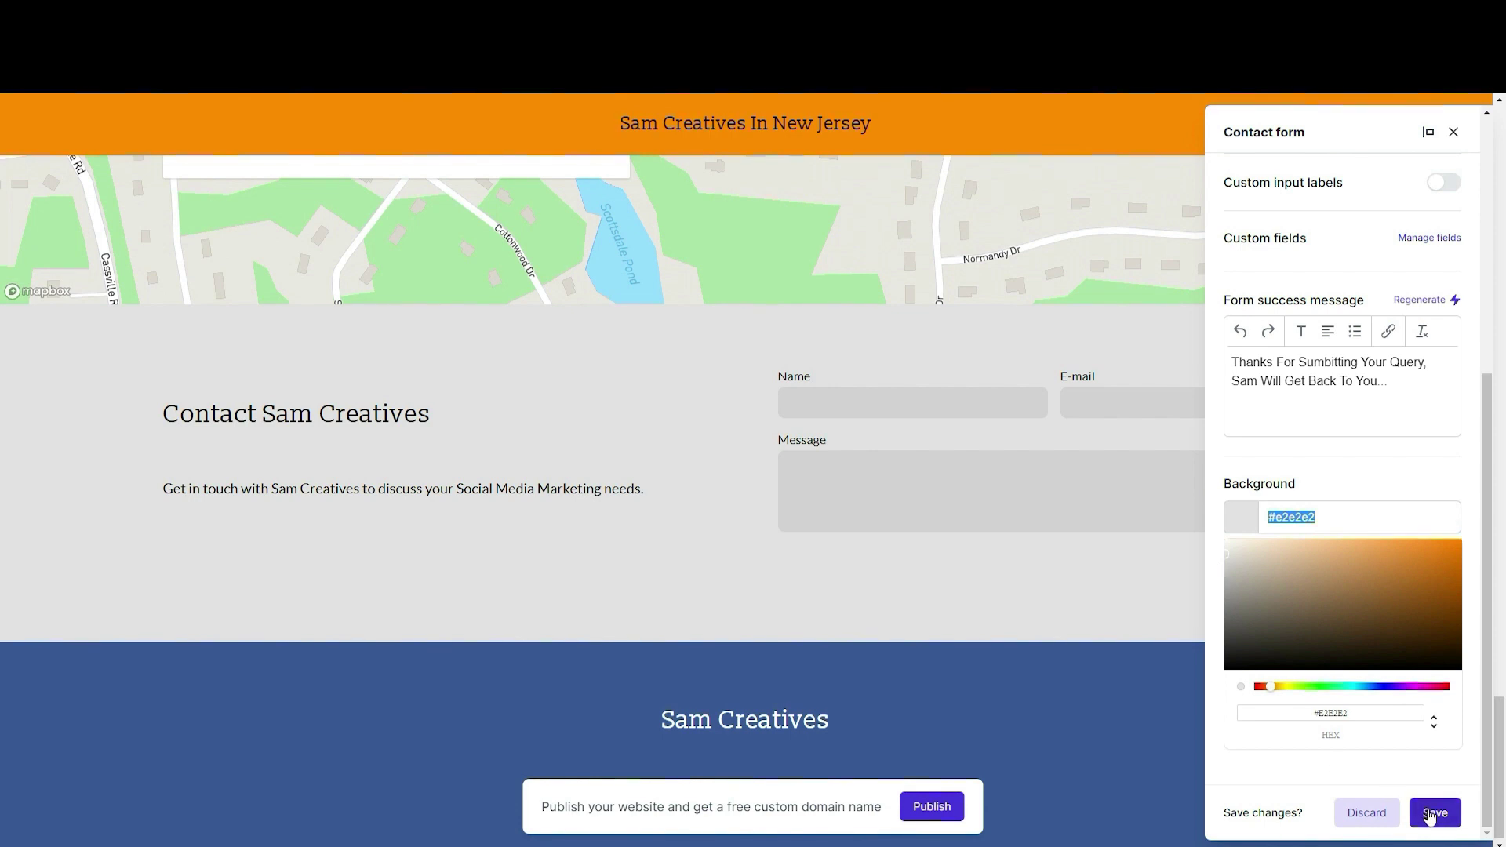
click(1349, 247)
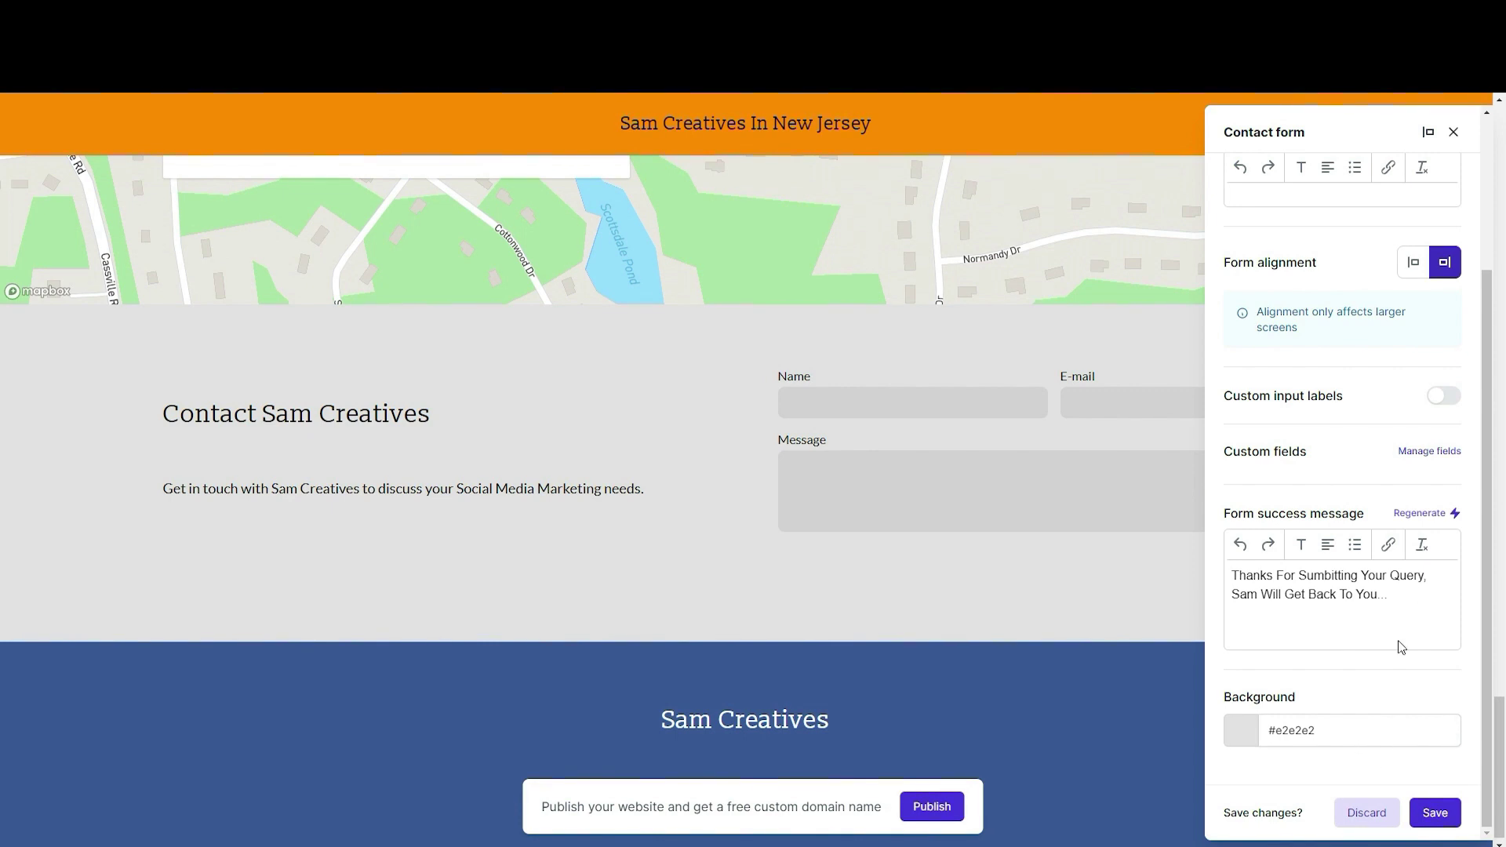
click(1434, 813)
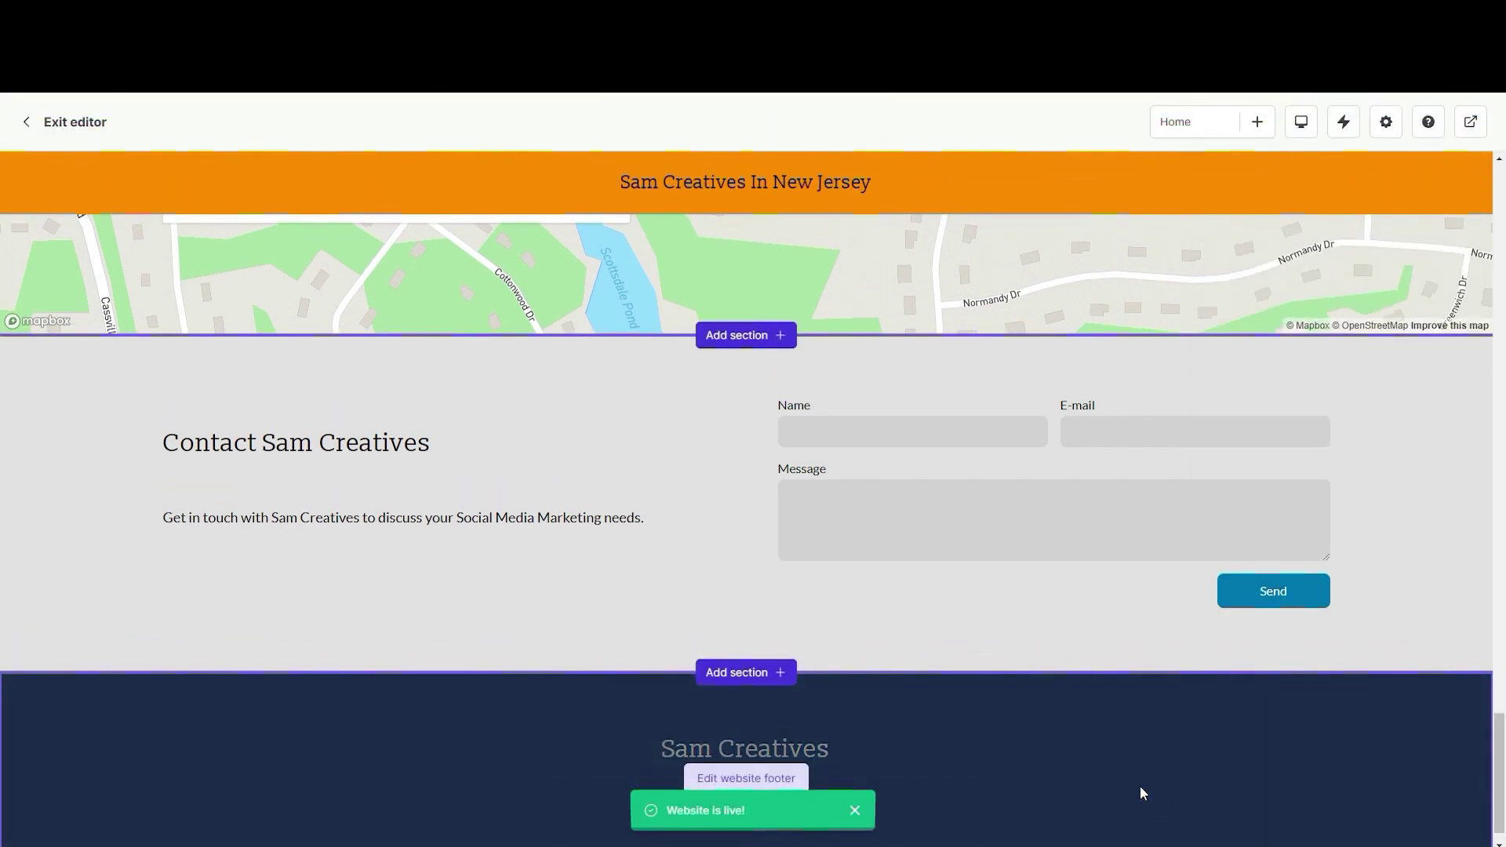
Step: Return to the page's banner and preview the website in the Desktop small layout
scroll(1042, 755, up, 10)
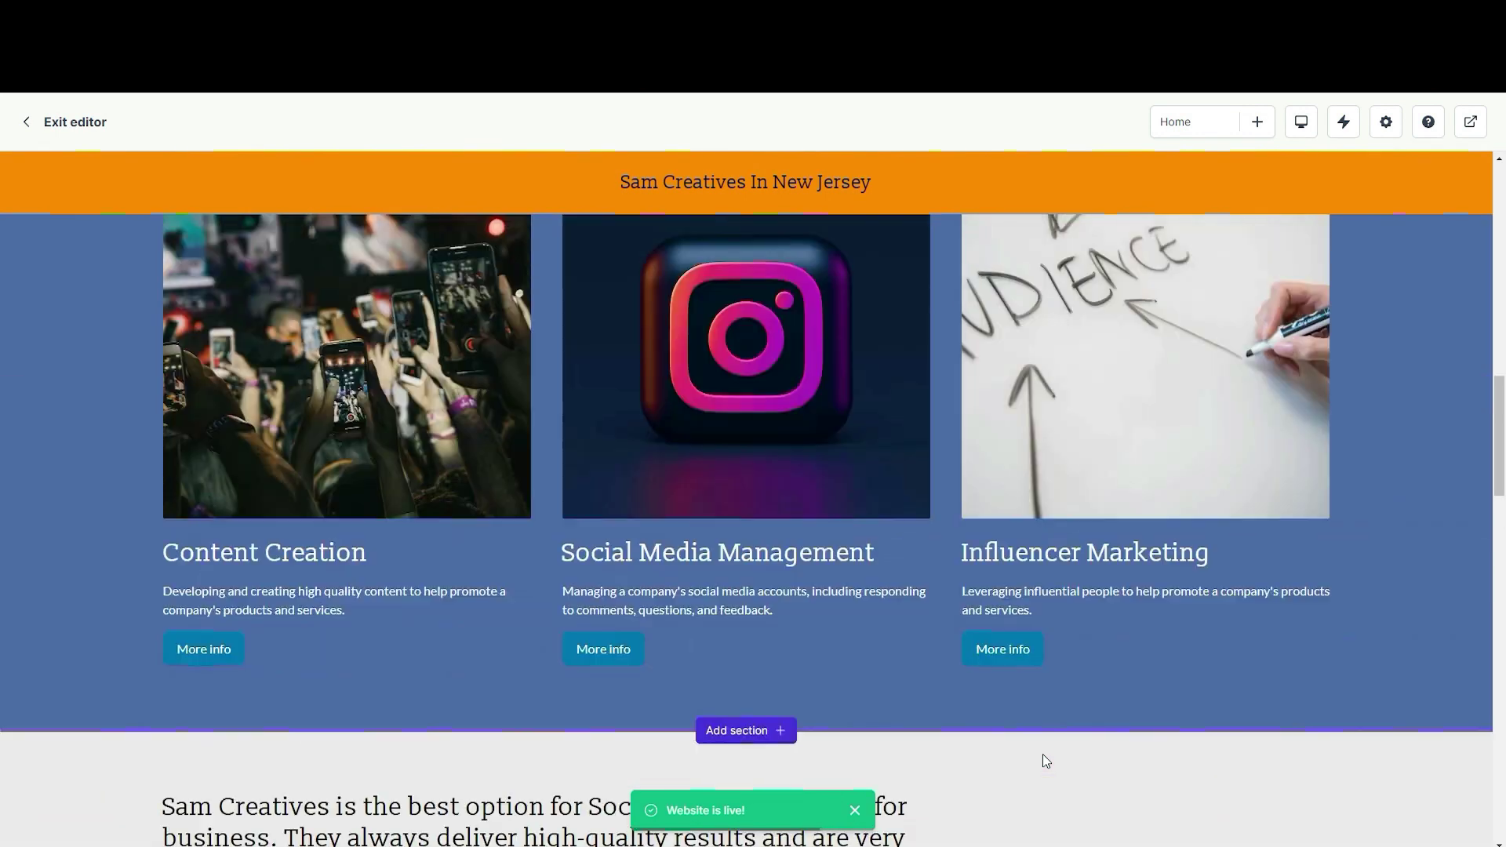
scroll(1042, 754, up, 8)
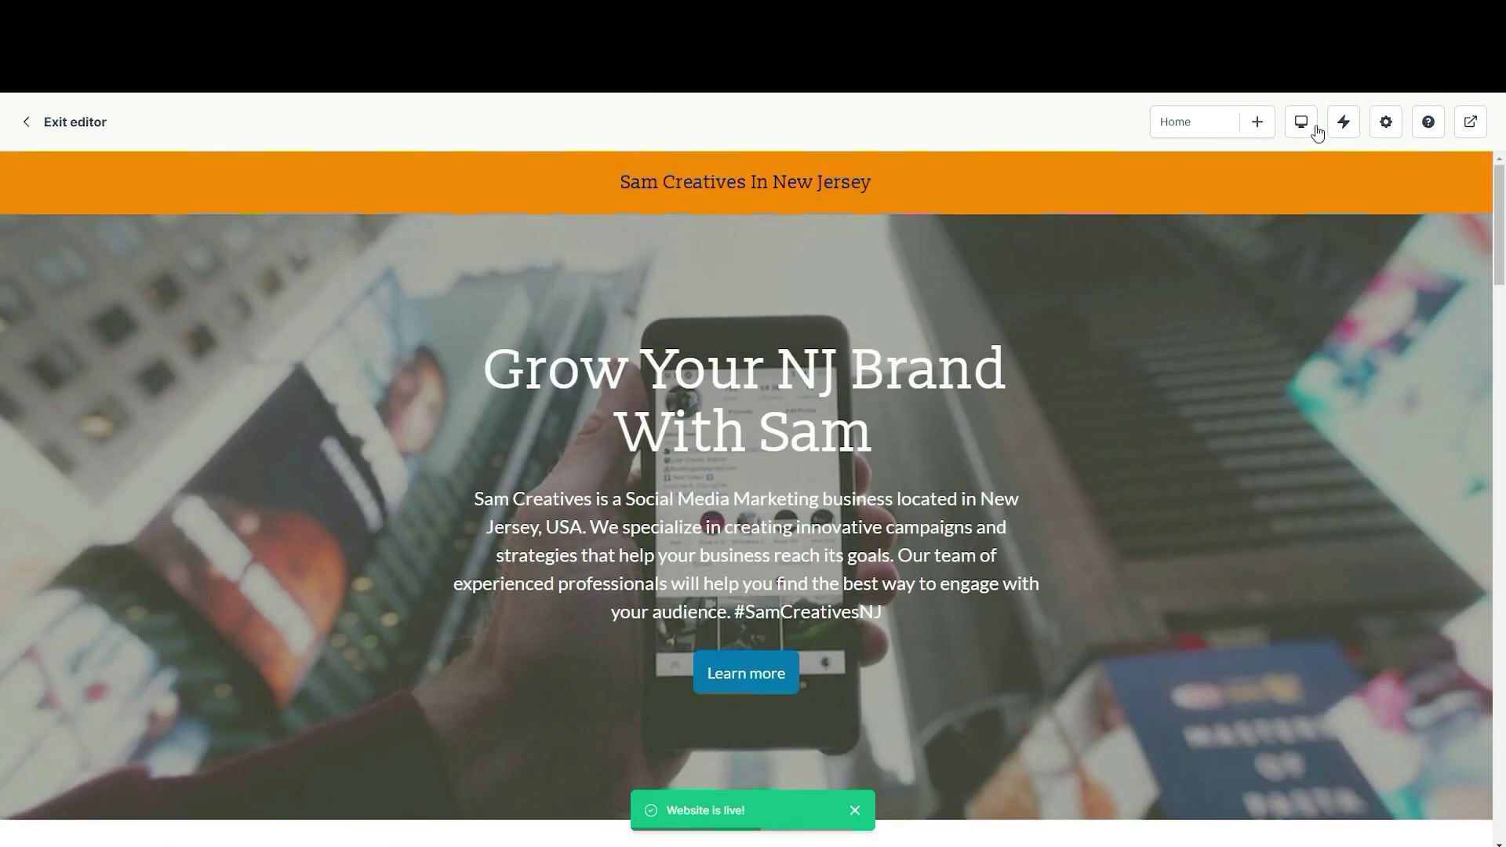
click(1302, 126)
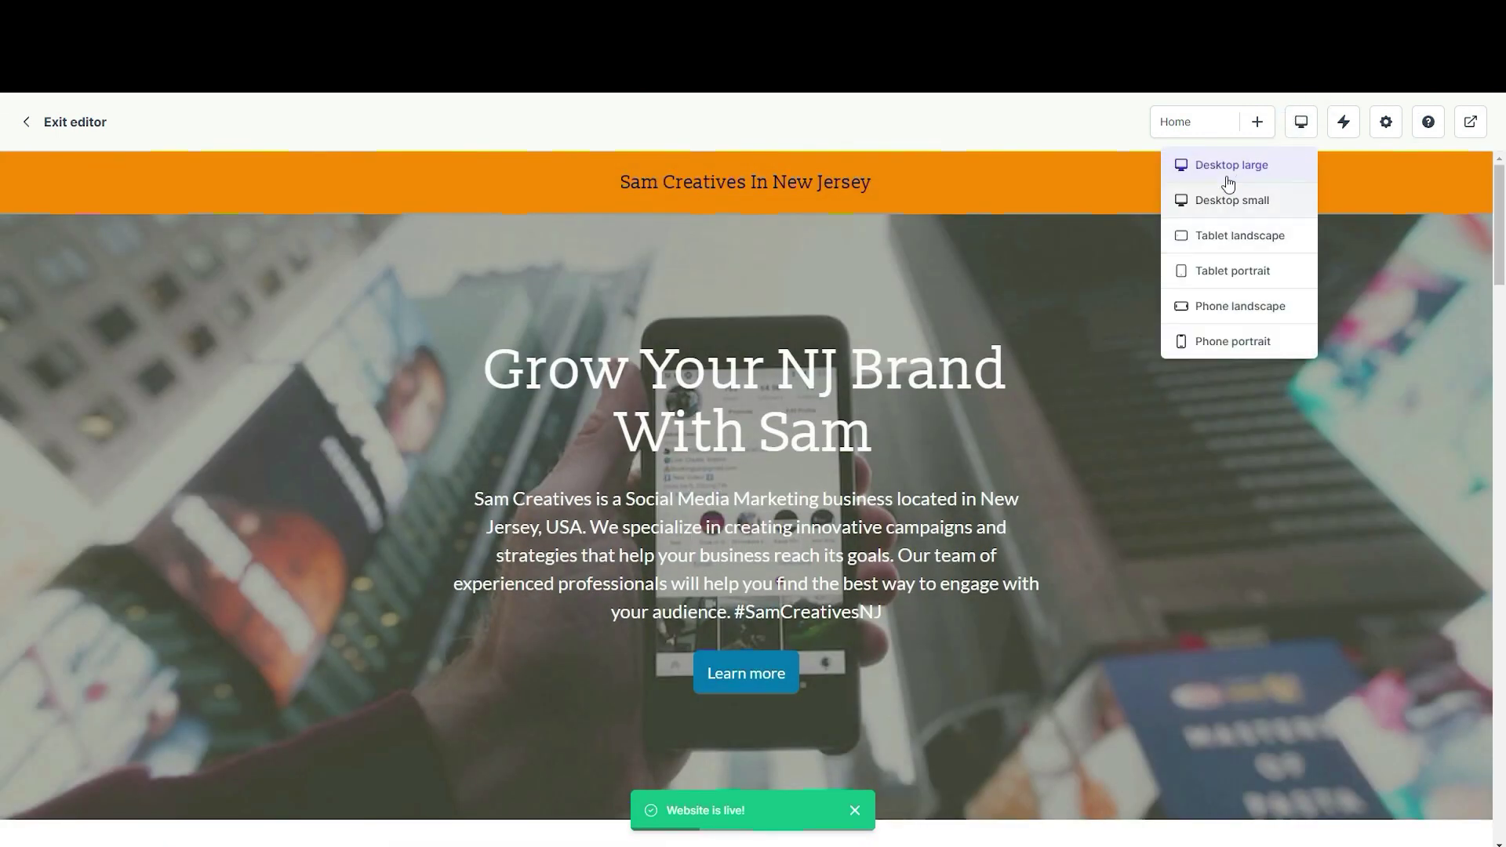
click(1228, 201)
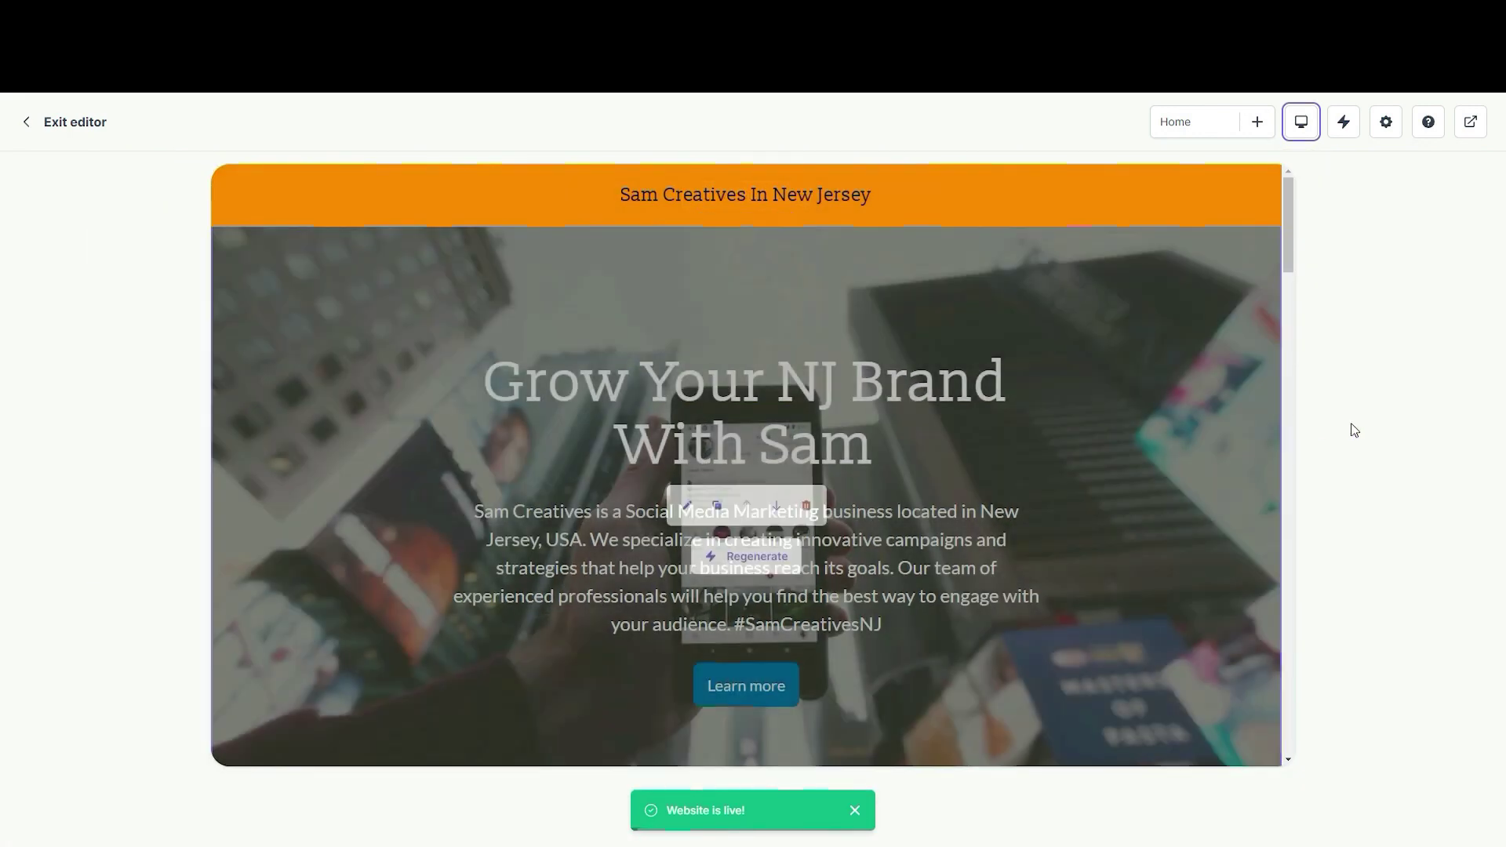
drag(1289, 213, 1360, 126)
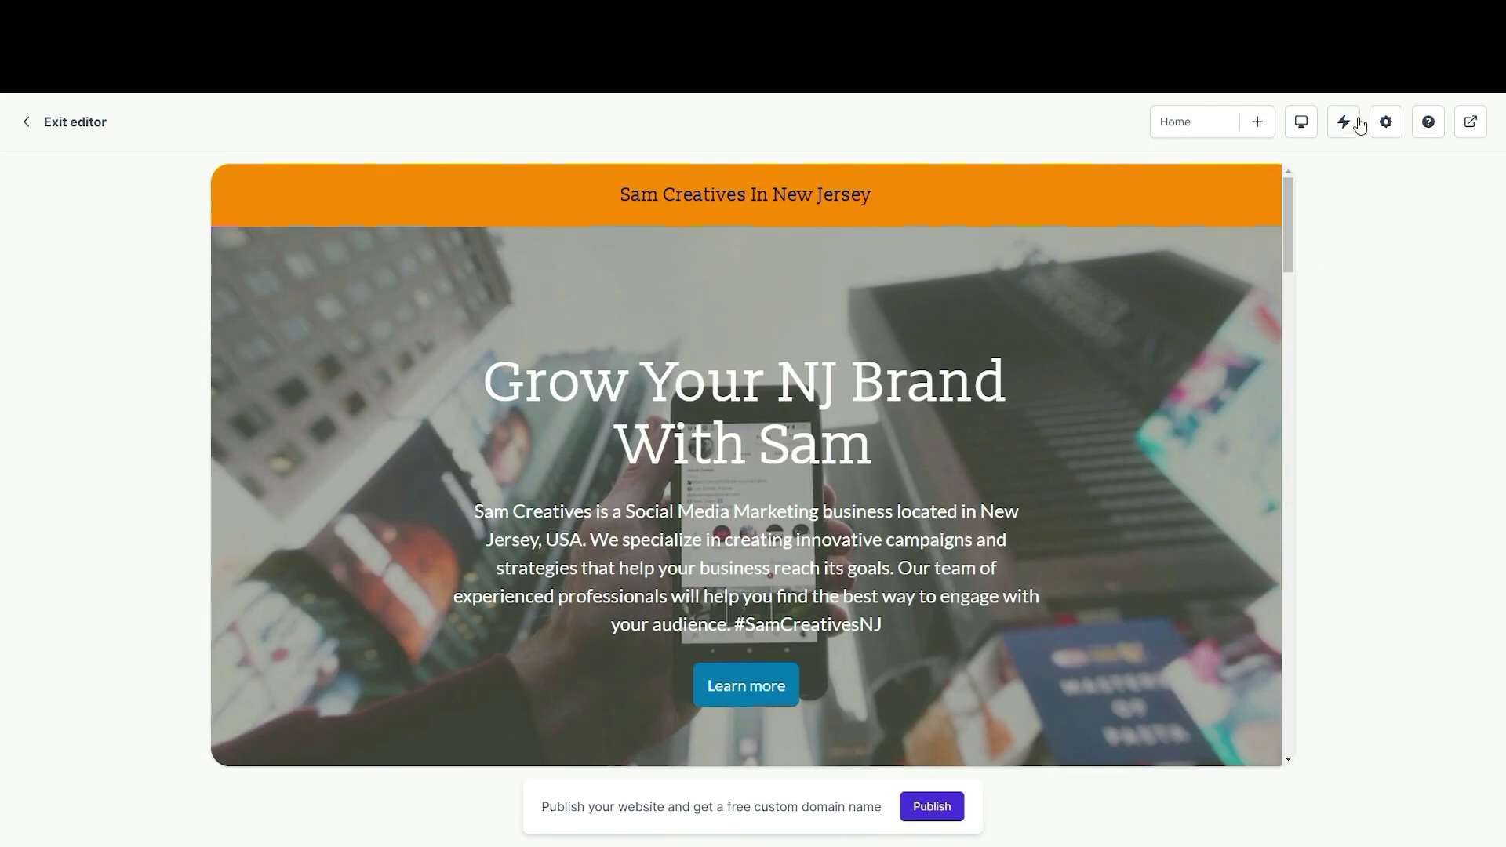
Step: Preview the website in the Phone portrait layout and go through its sections
click(1302, 124)
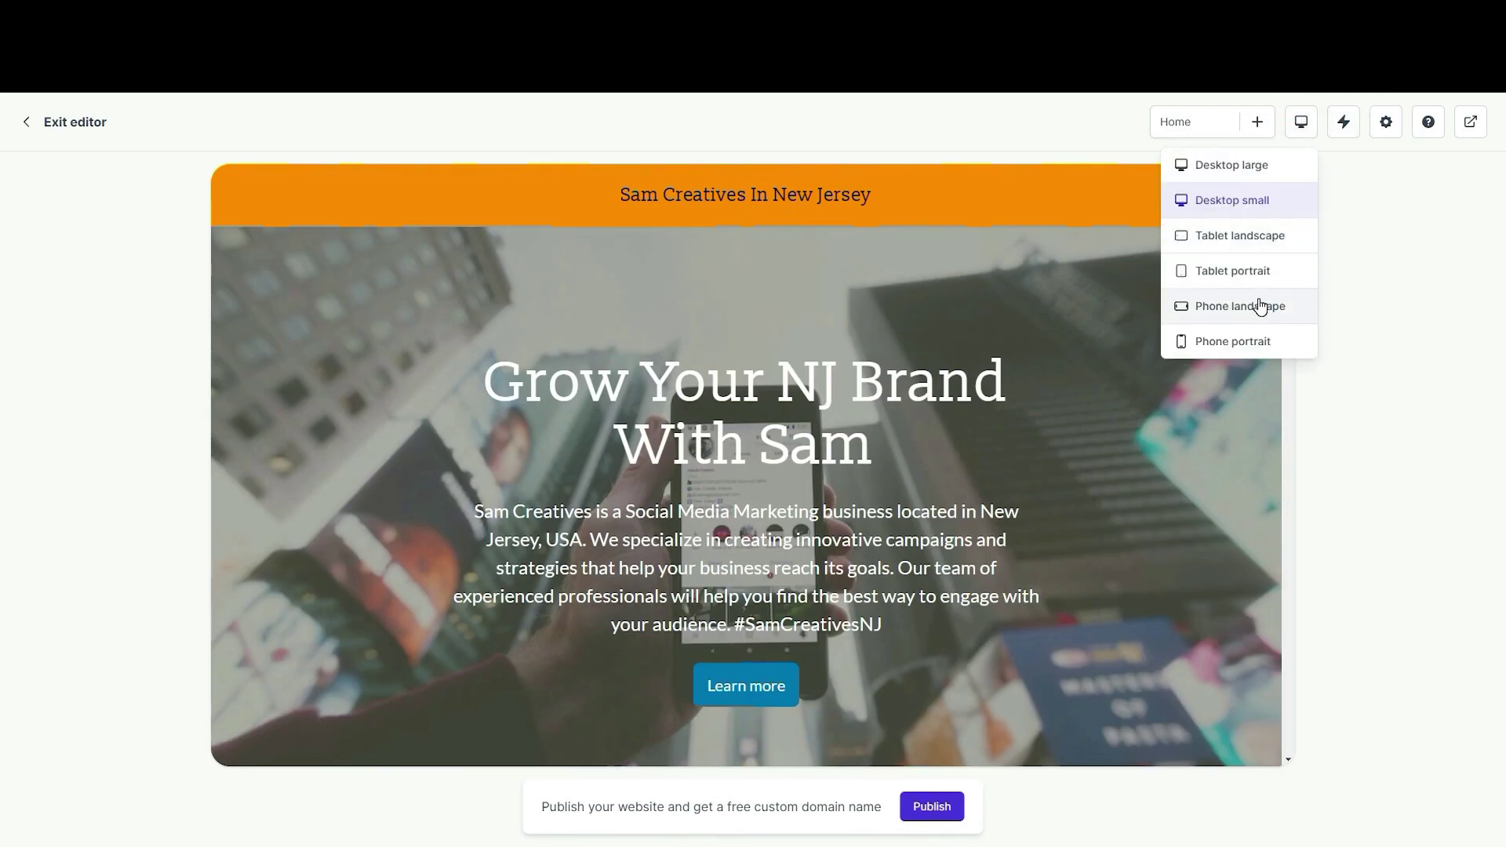
click(1255, 341)
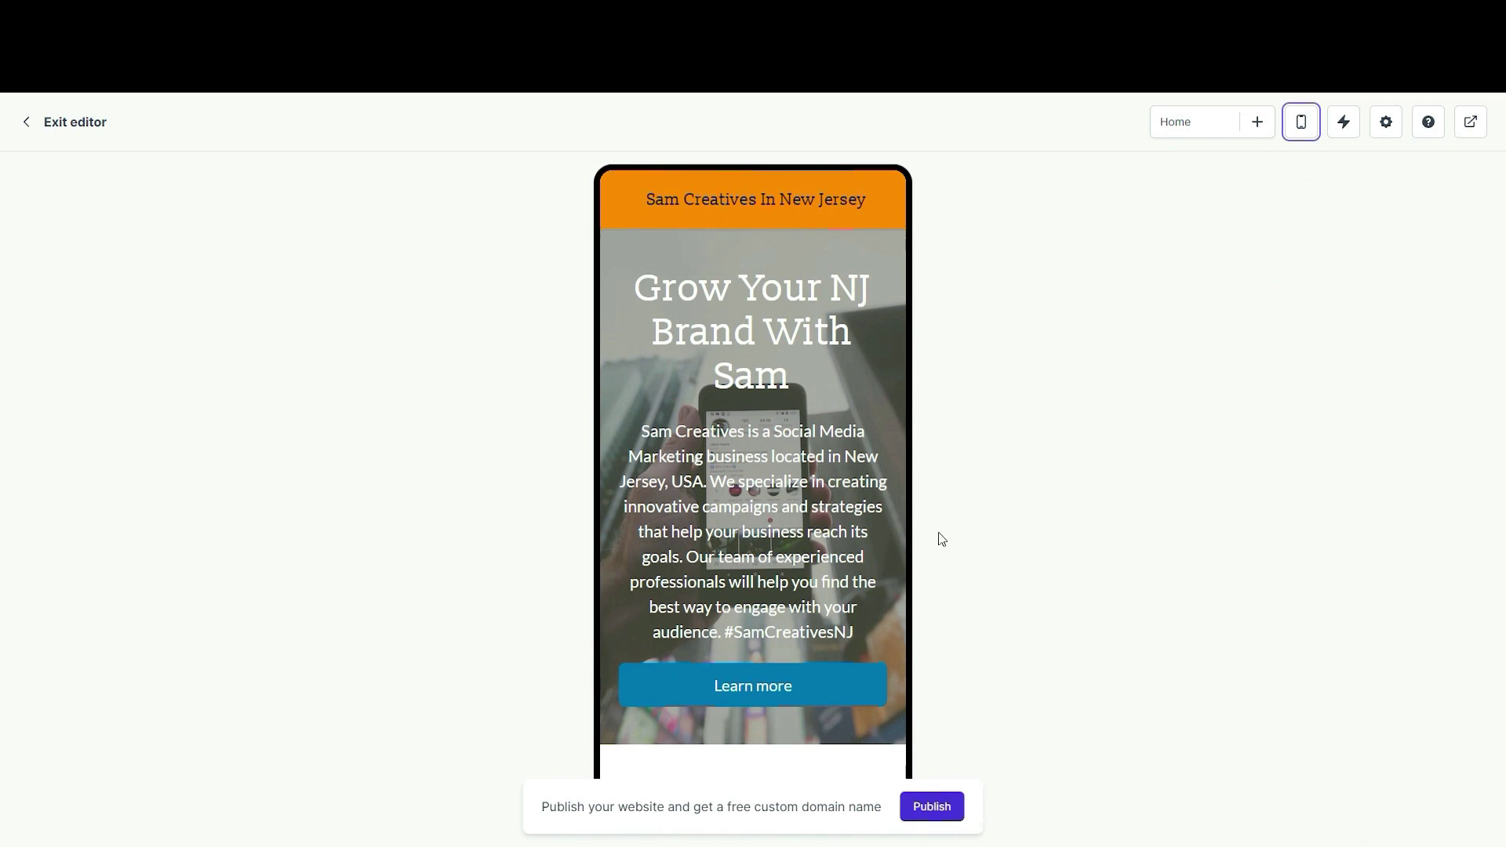
scroll(894, 540, down, 15)
scroll(894, 538, down, 10)
scroll(894, 538, up, 6)
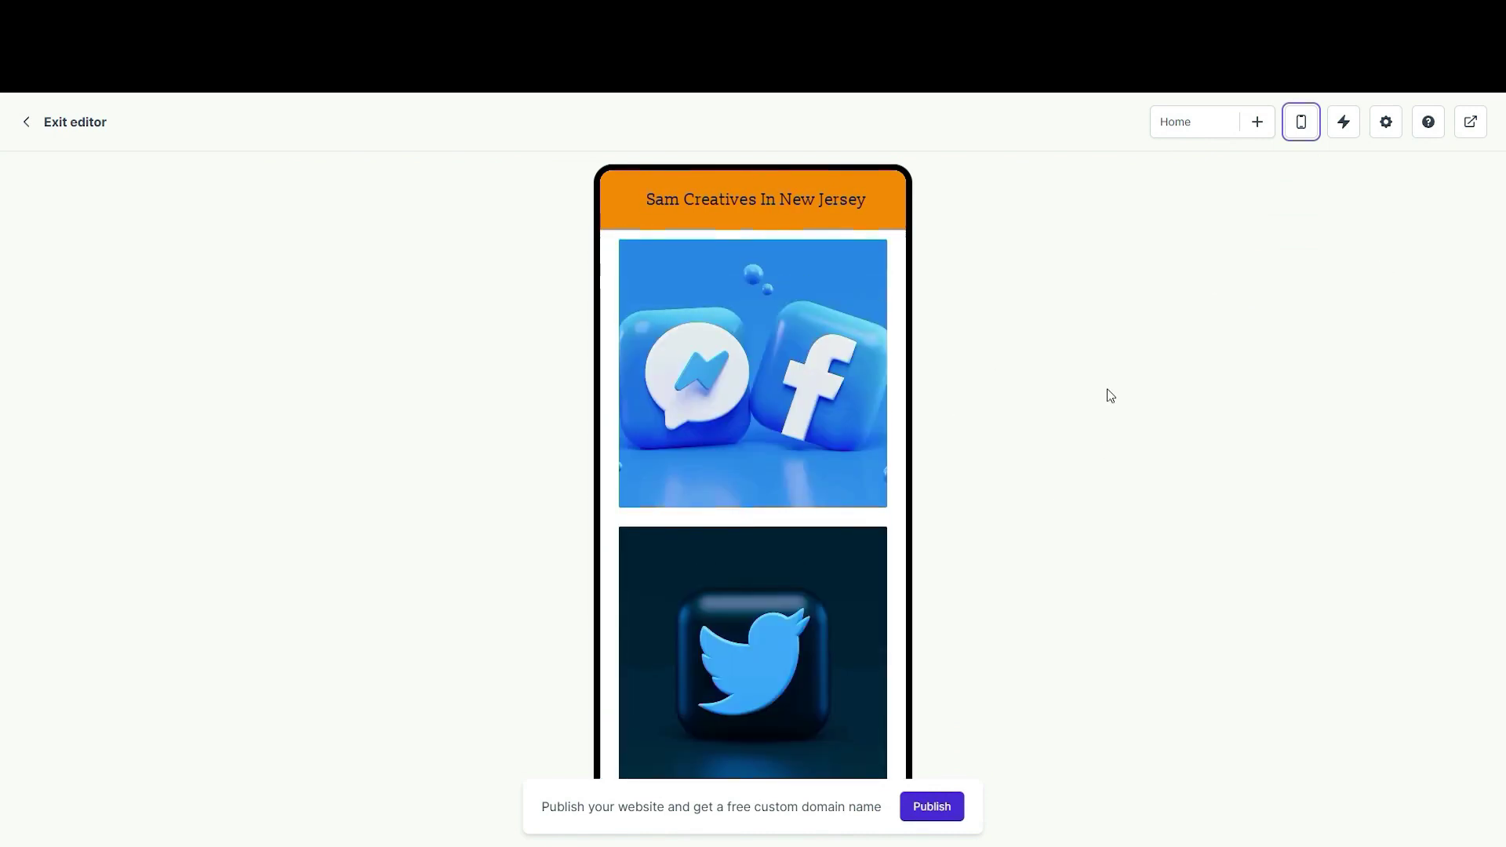
scroll(832, 416, up, 8)
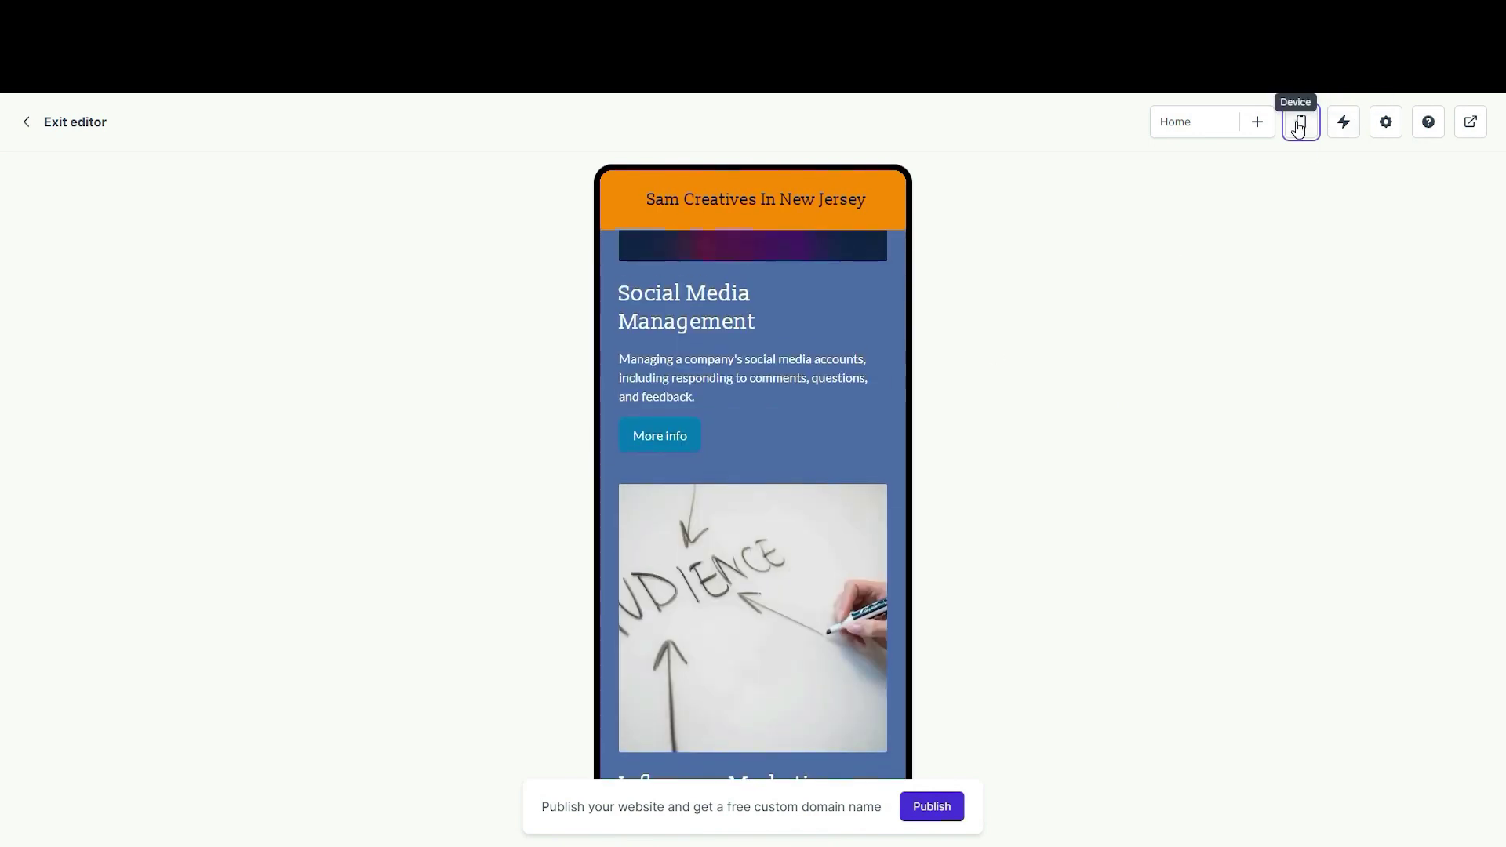
Step: Preview the website in the Desktop small layout and in Tablet portrait, checking the latter up to the banner
click(1298, 124)
click(1254, 198)
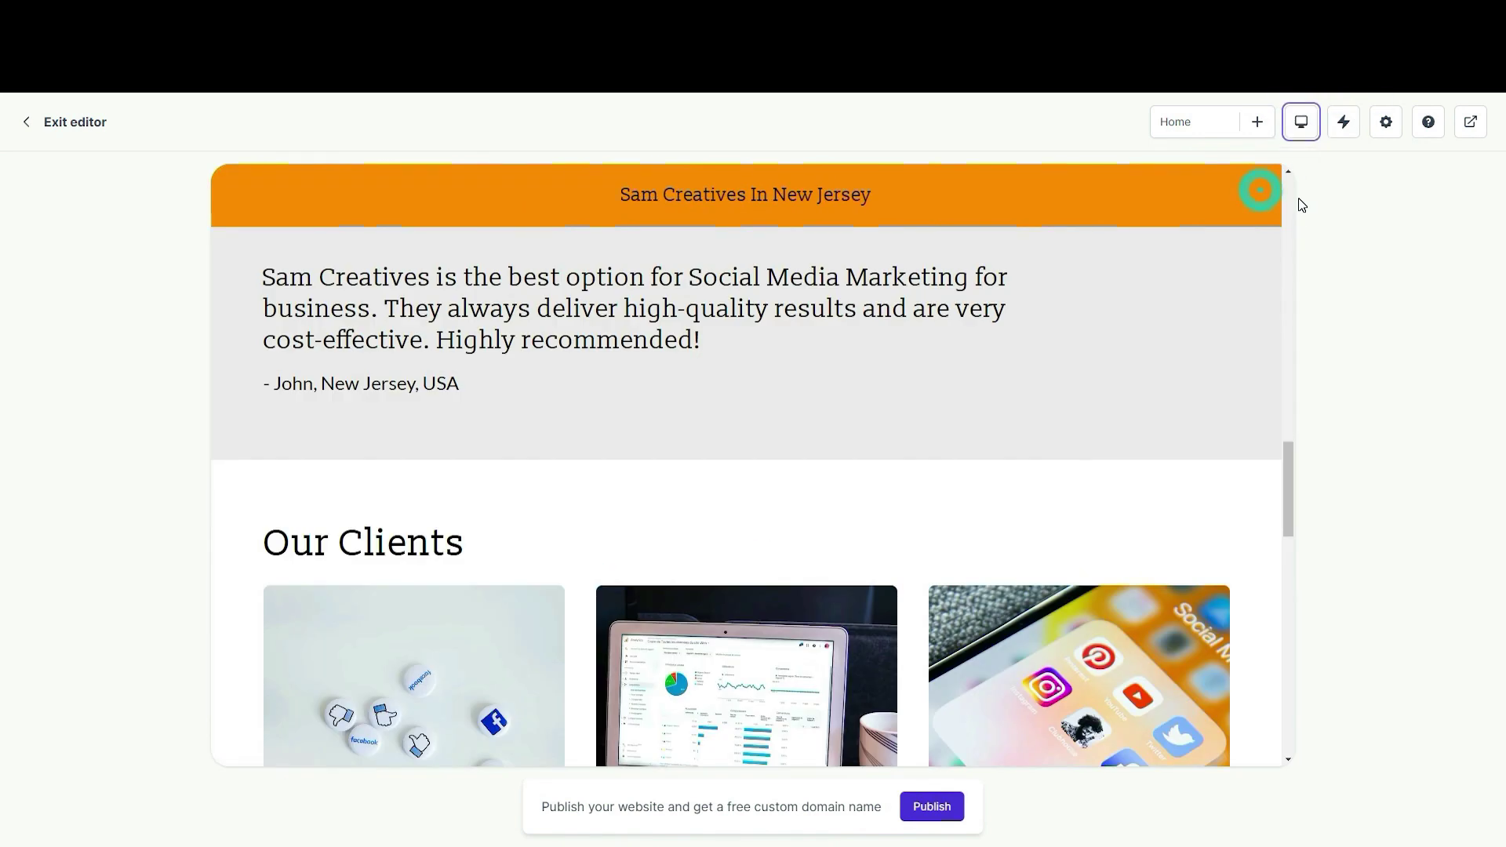
click(1300, 126)
click(1222, 275)
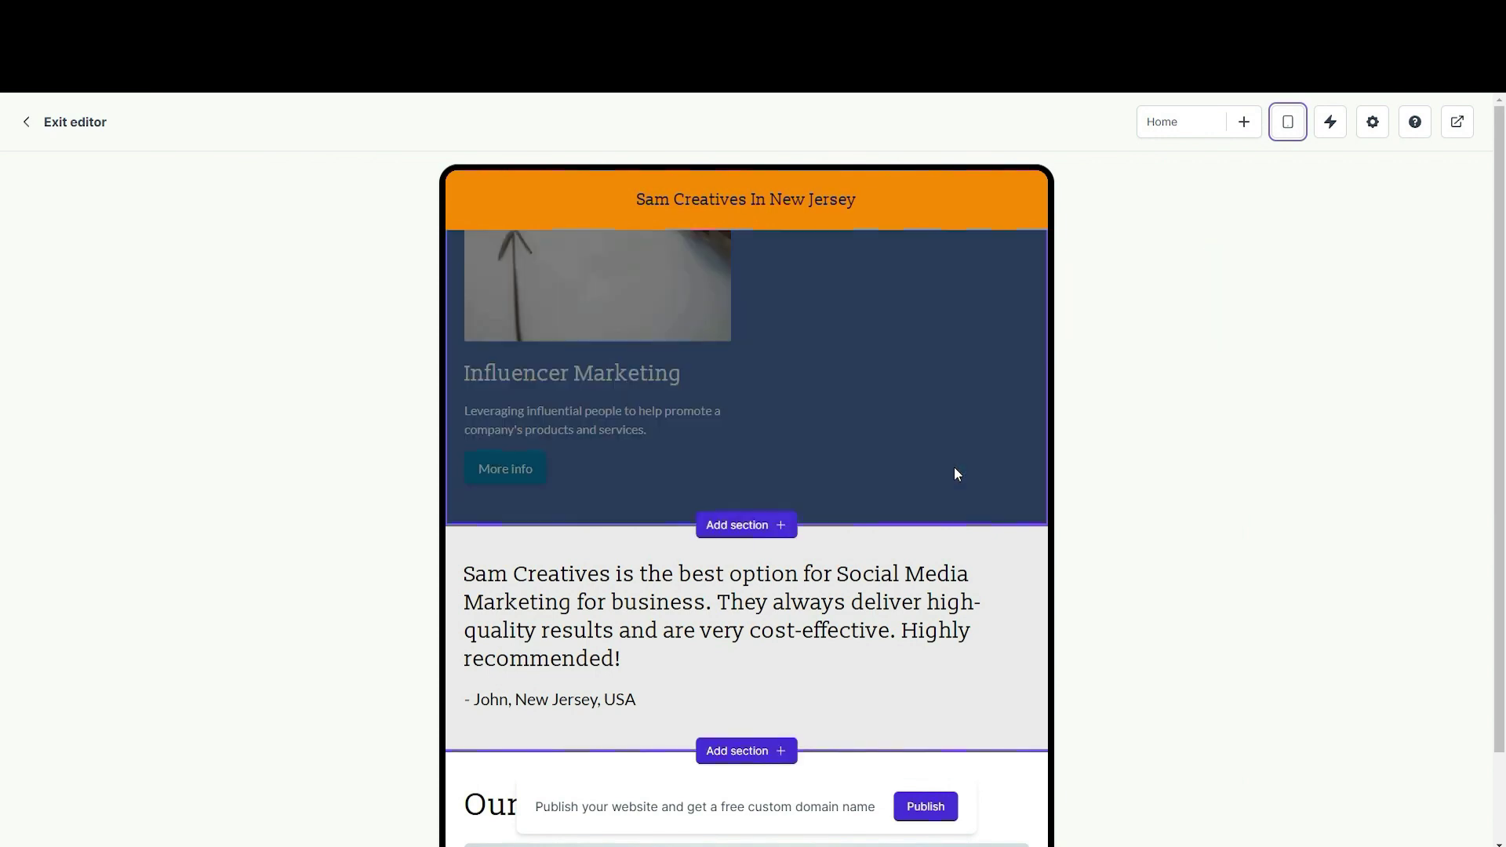
scroll(994, 459, up, 15)
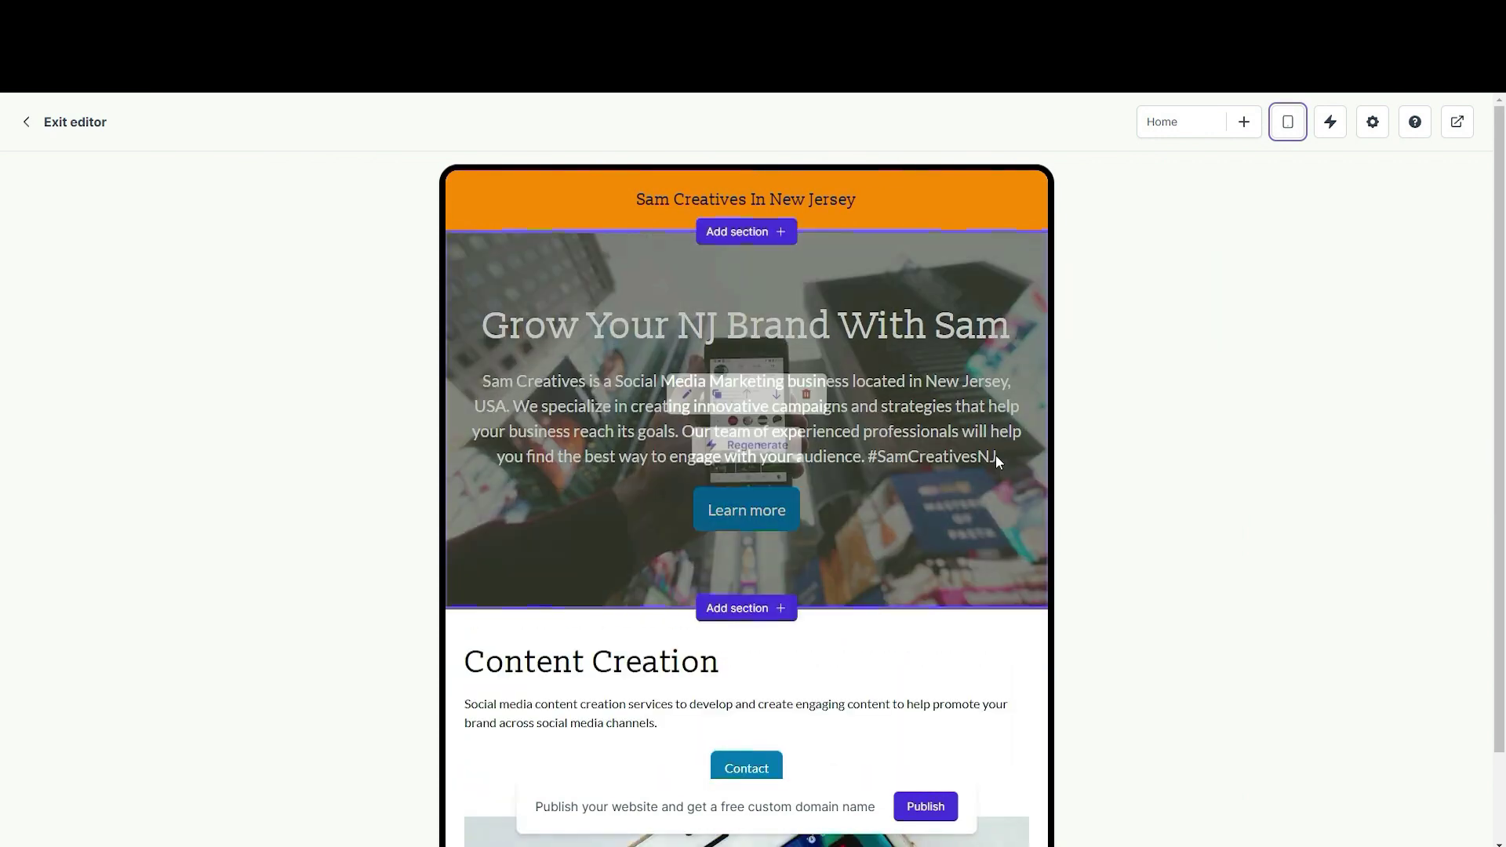
click(1375, 410)
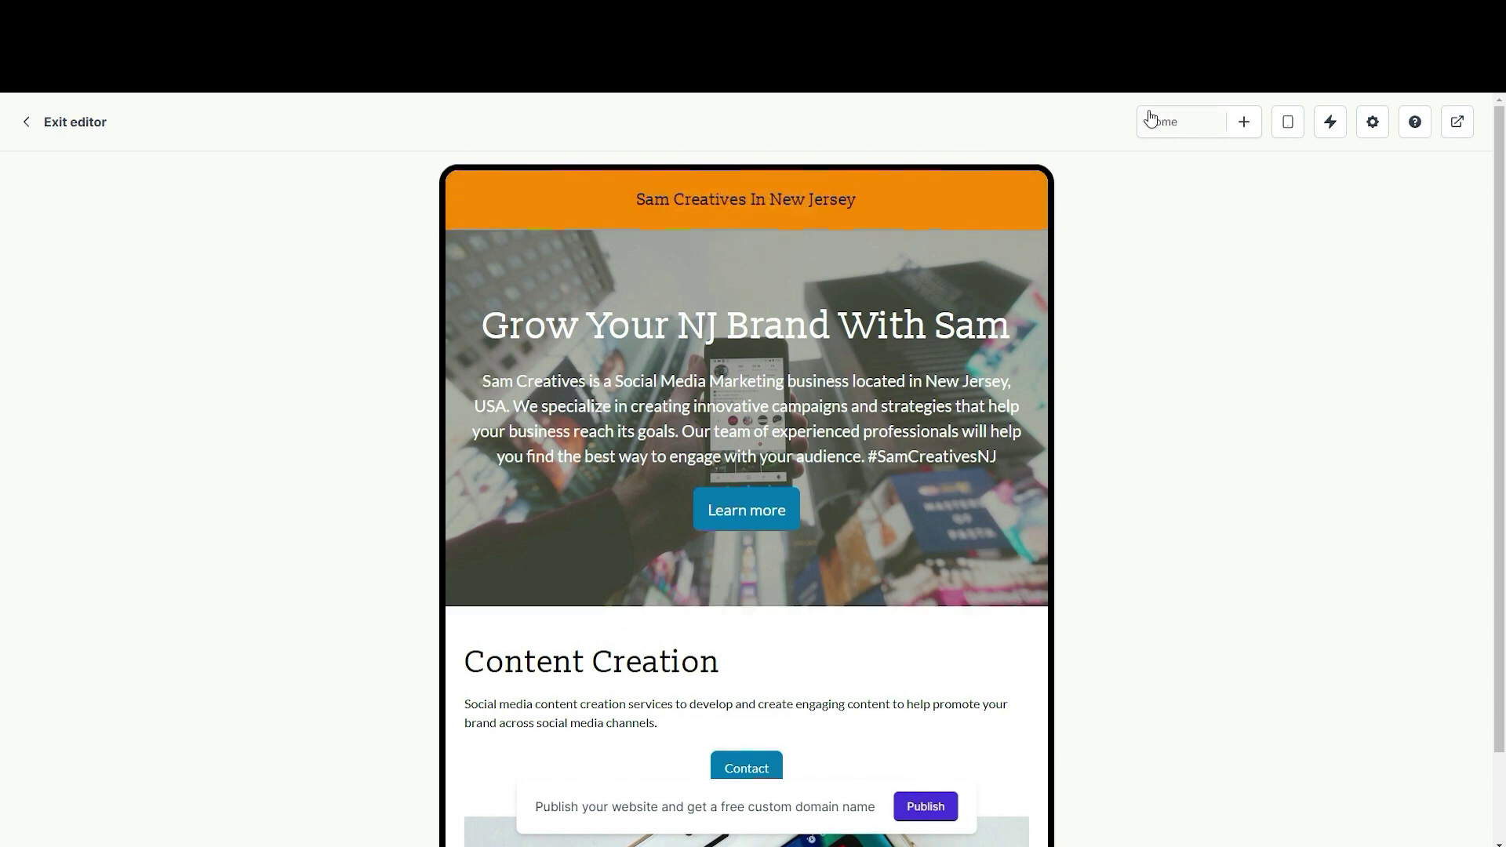
Step: Generate the temporary website link, open the live site and review its sections down to the contact form and footer
click(1455, 124)
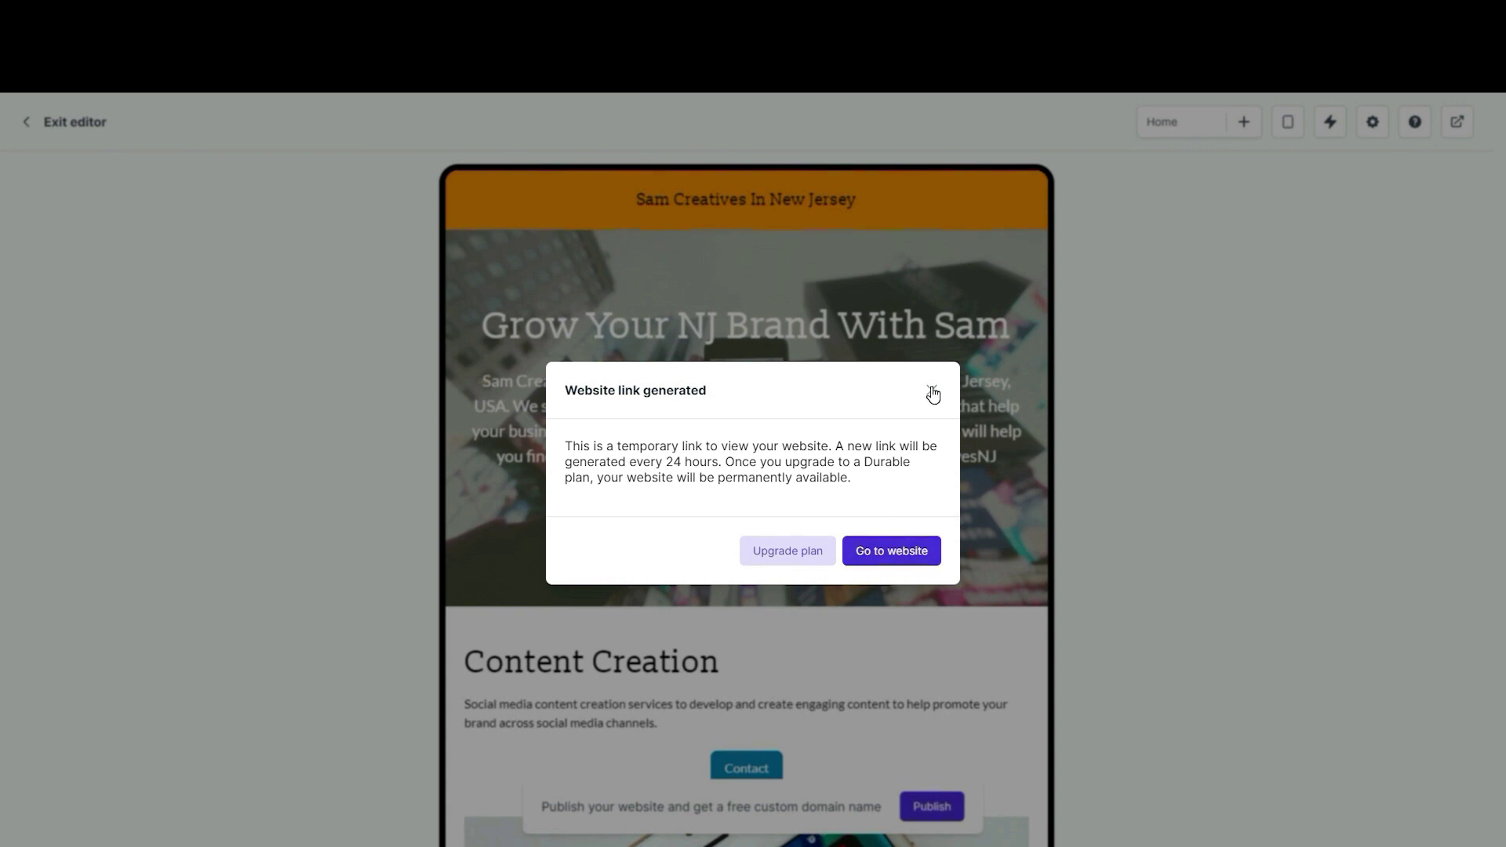
click(904, 559)
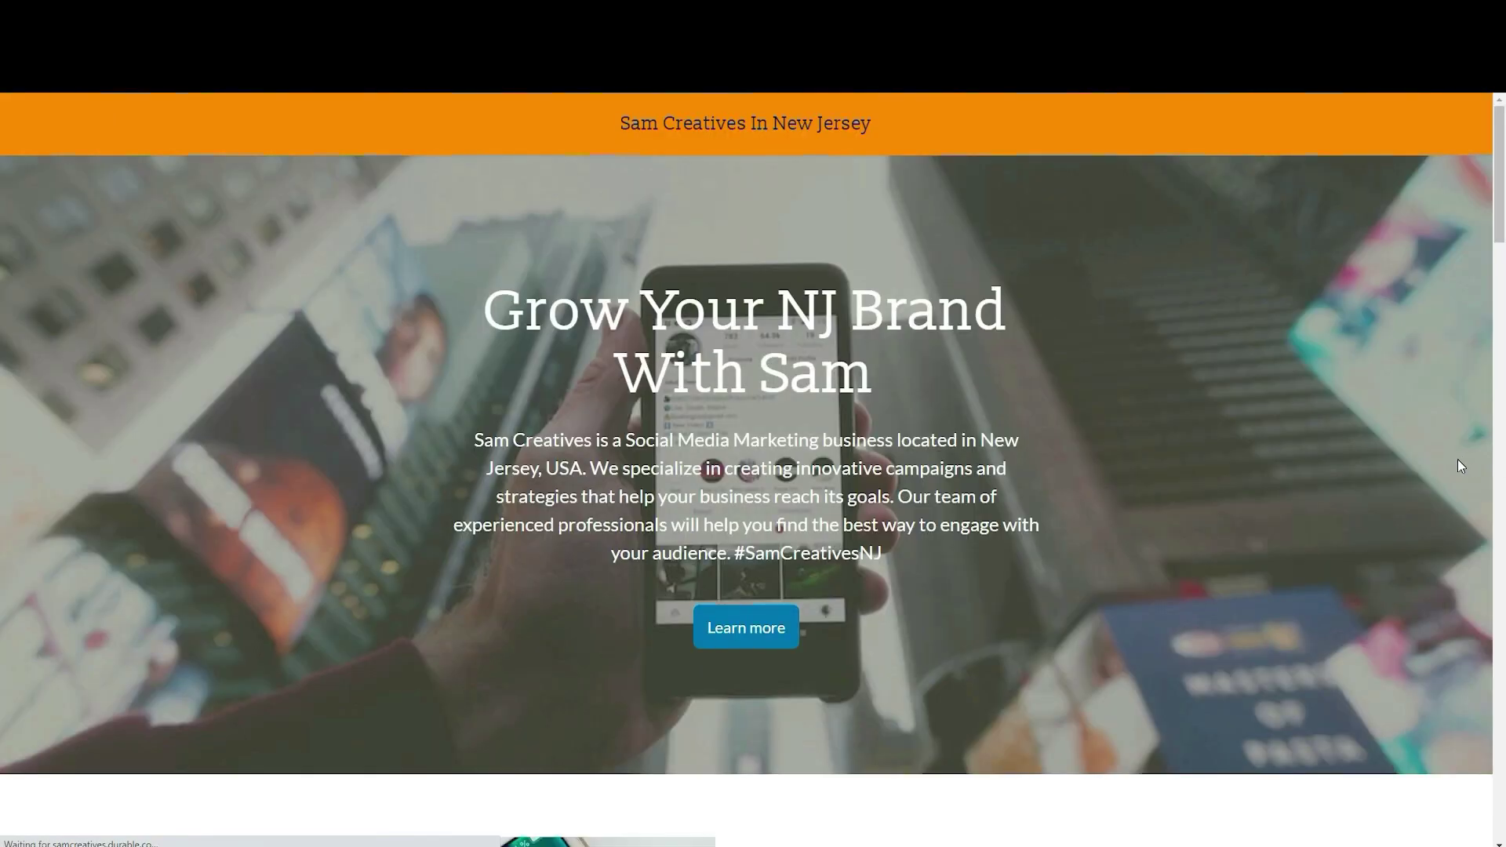
scroll(1352, 491, down, 12)
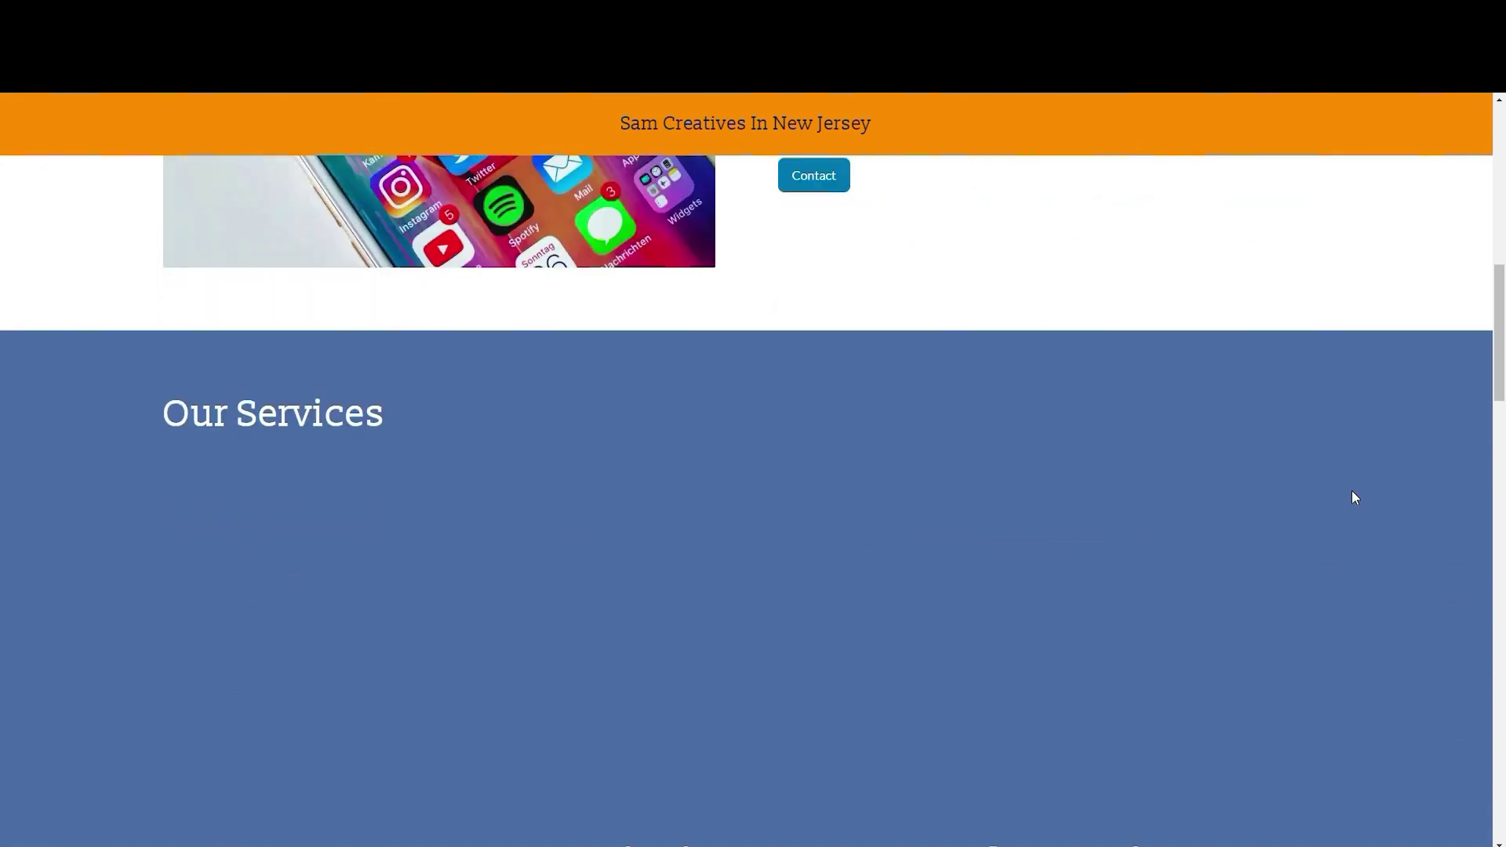
scroll(1387, 497, down, 6)
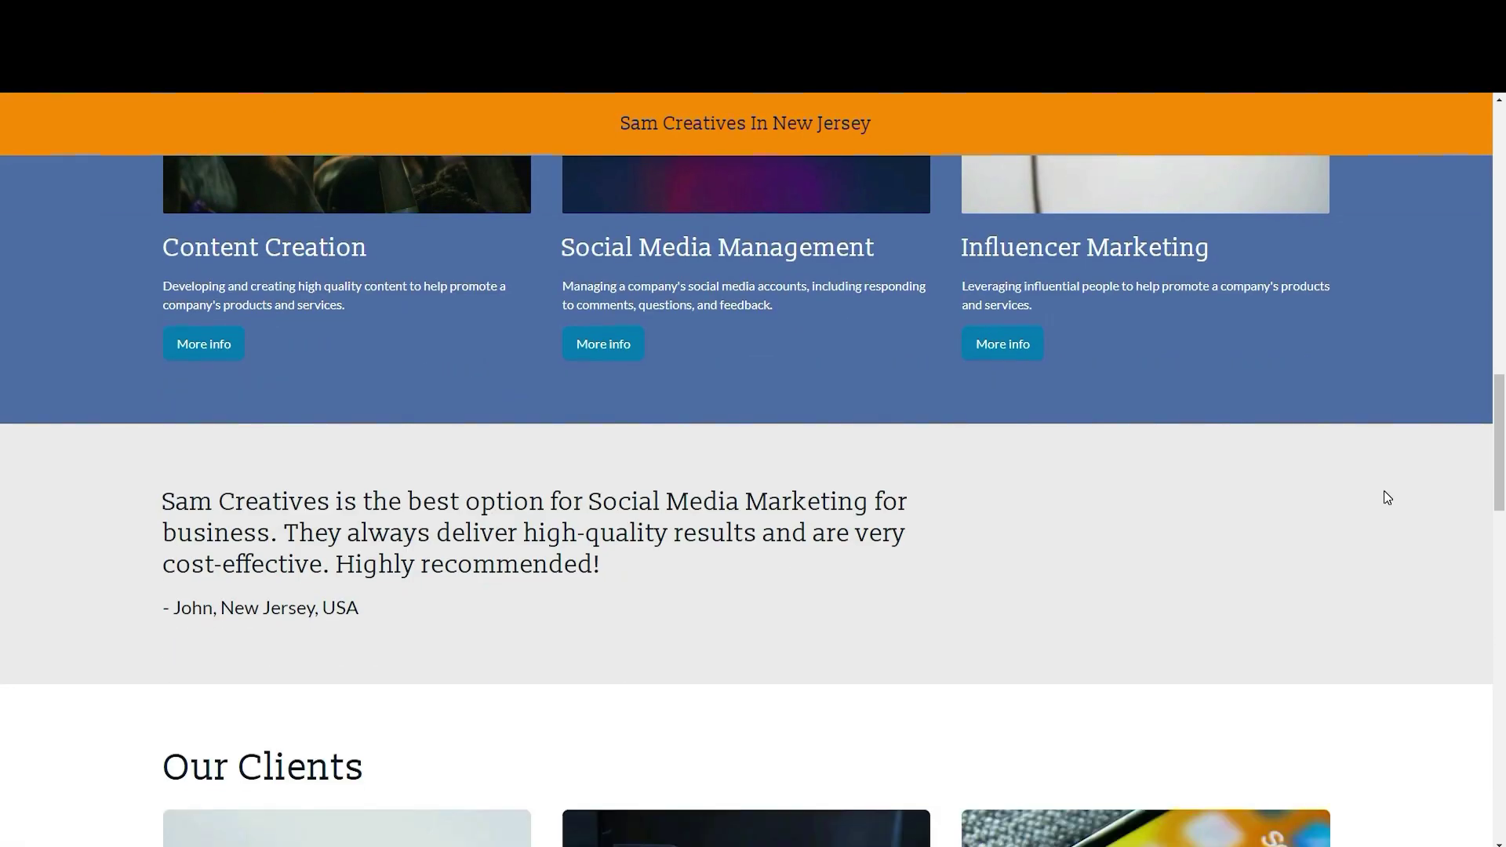
scroll(1384, 494, down, 10)
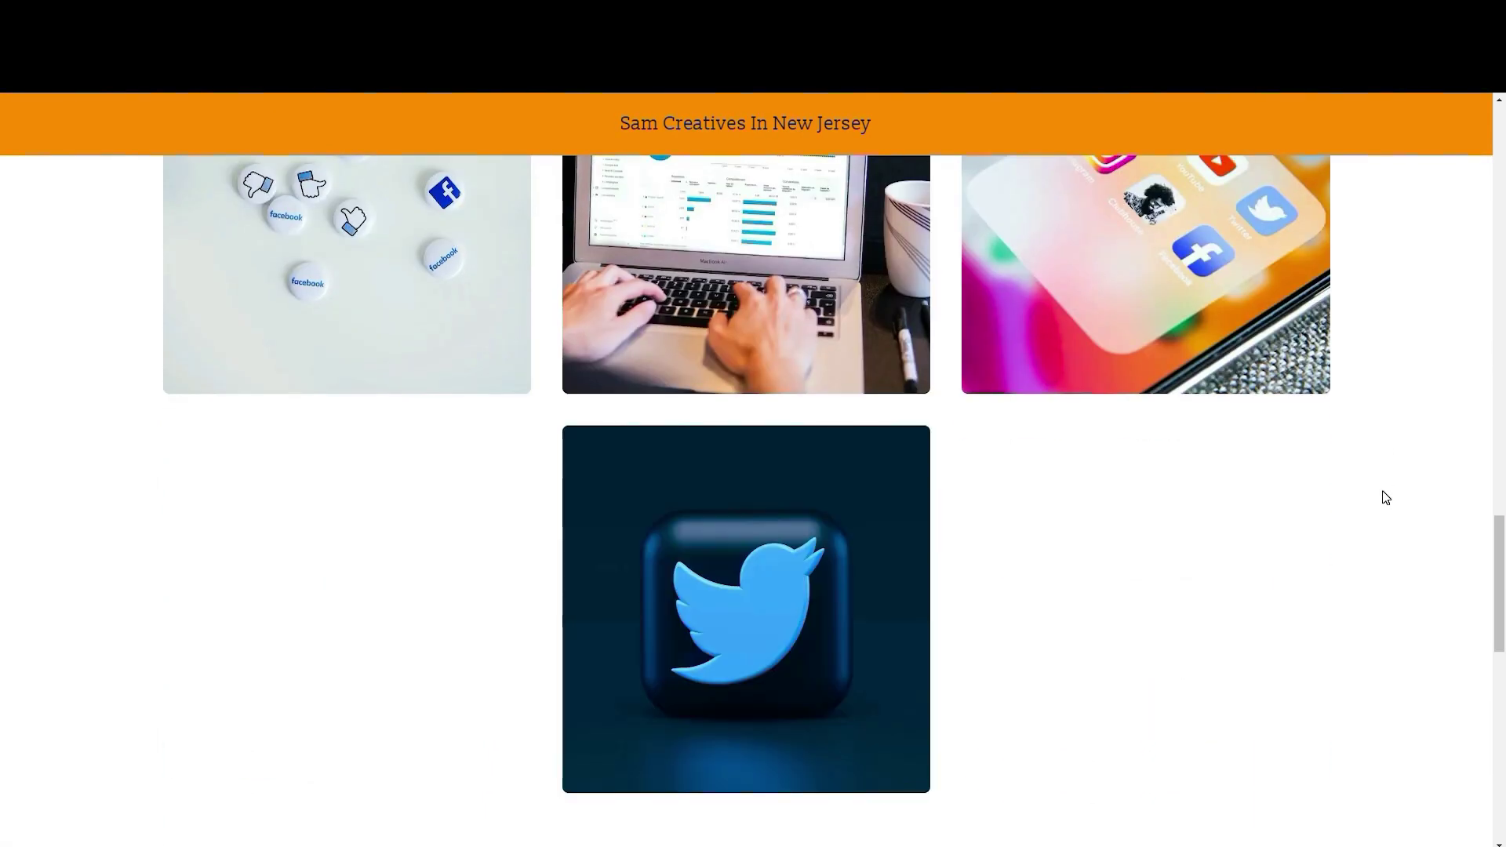
scroll(1384, 497, down, 4)
scroll(1385, 497, down, 1)
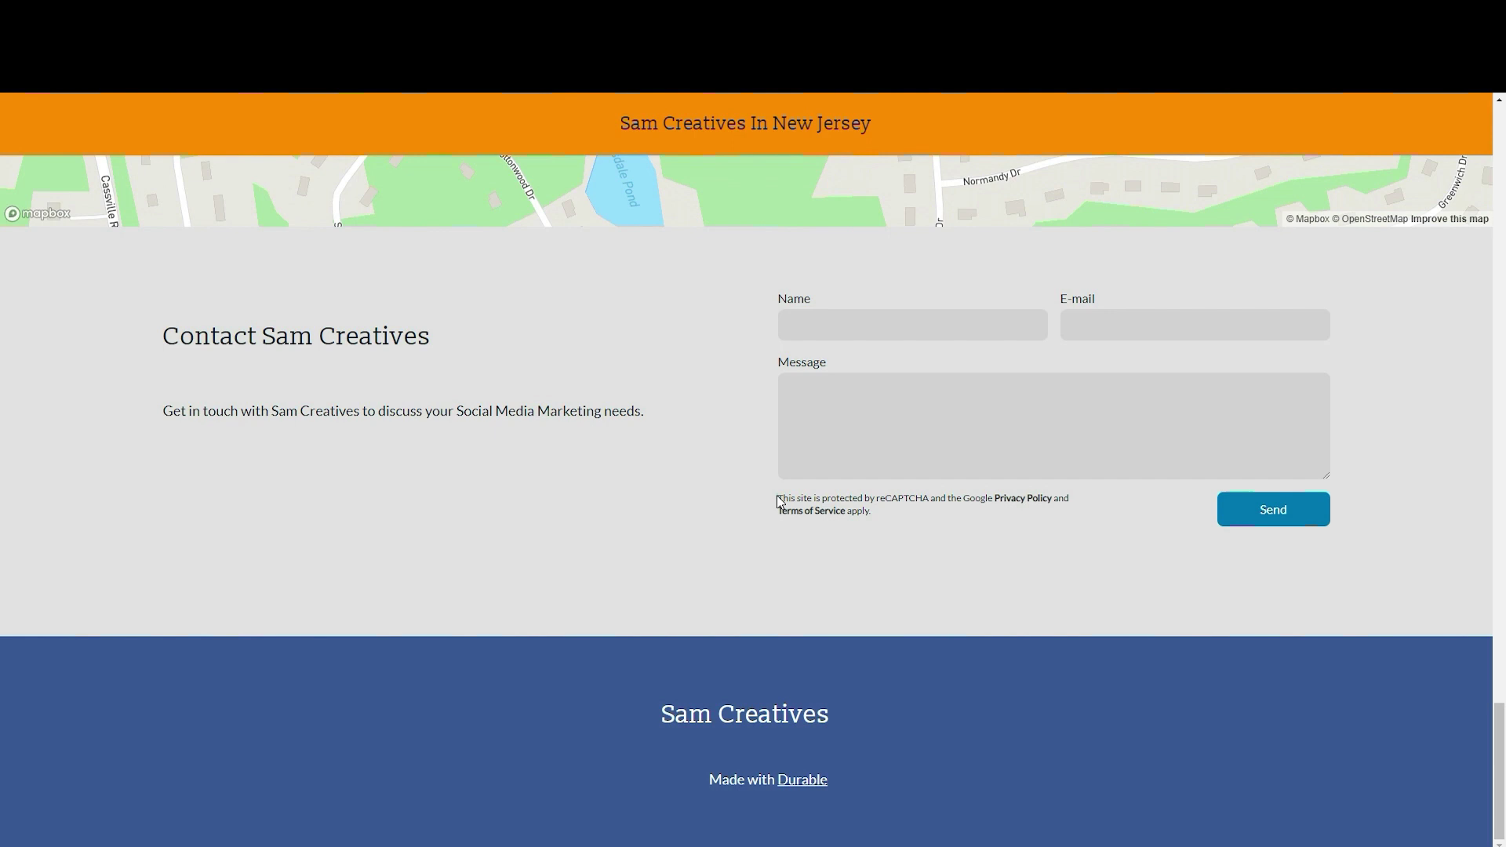
Step: Examine the contact form's reCAPTCHA notice and look back up through the live page's map and image gallery
drag(778, 500, 882, 524)
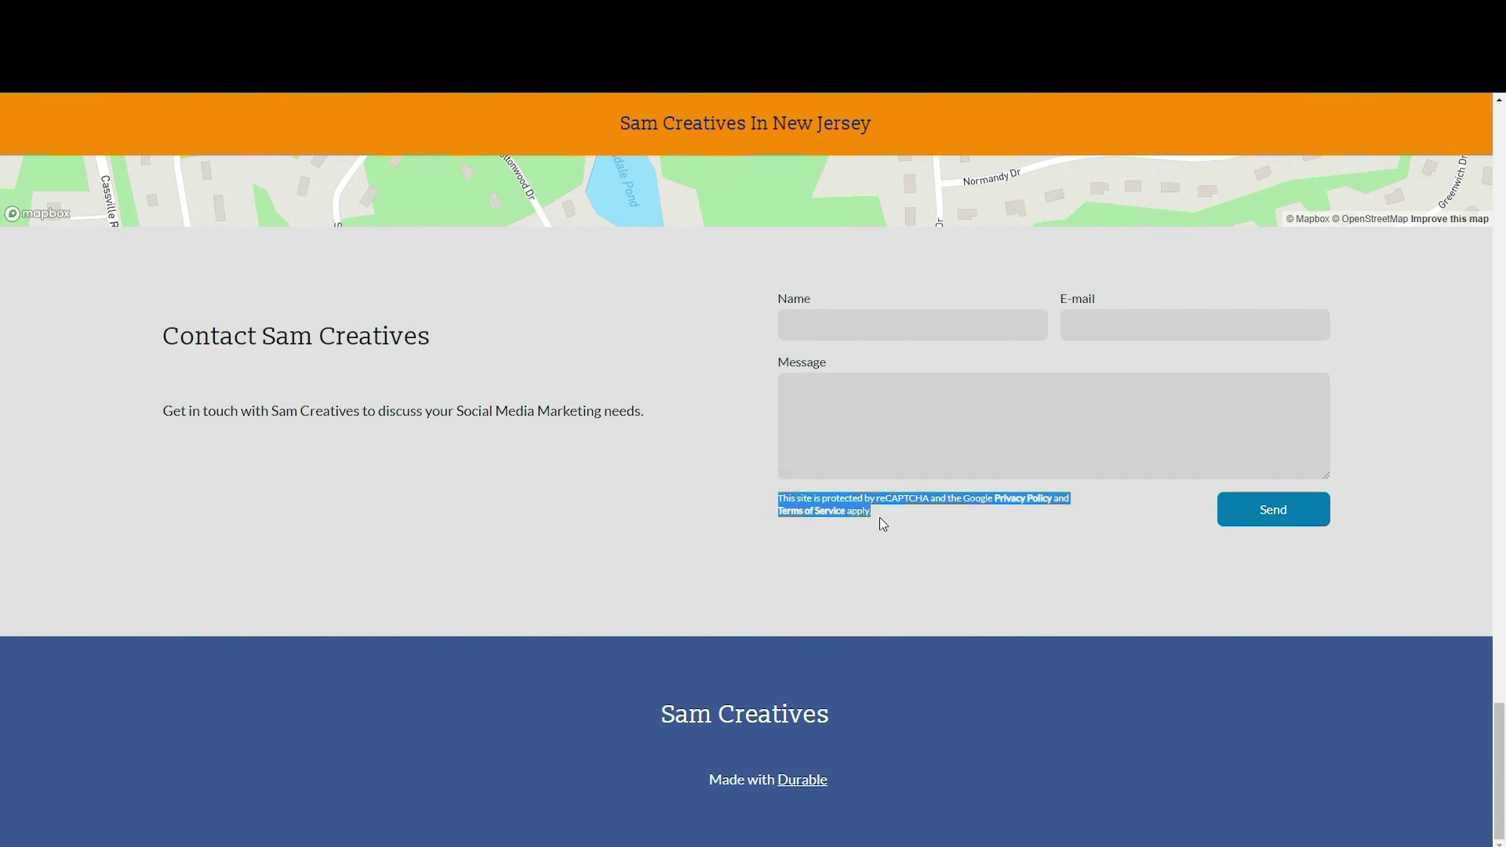
click(1014, 579)
scroll(1468, 625, up, 12)
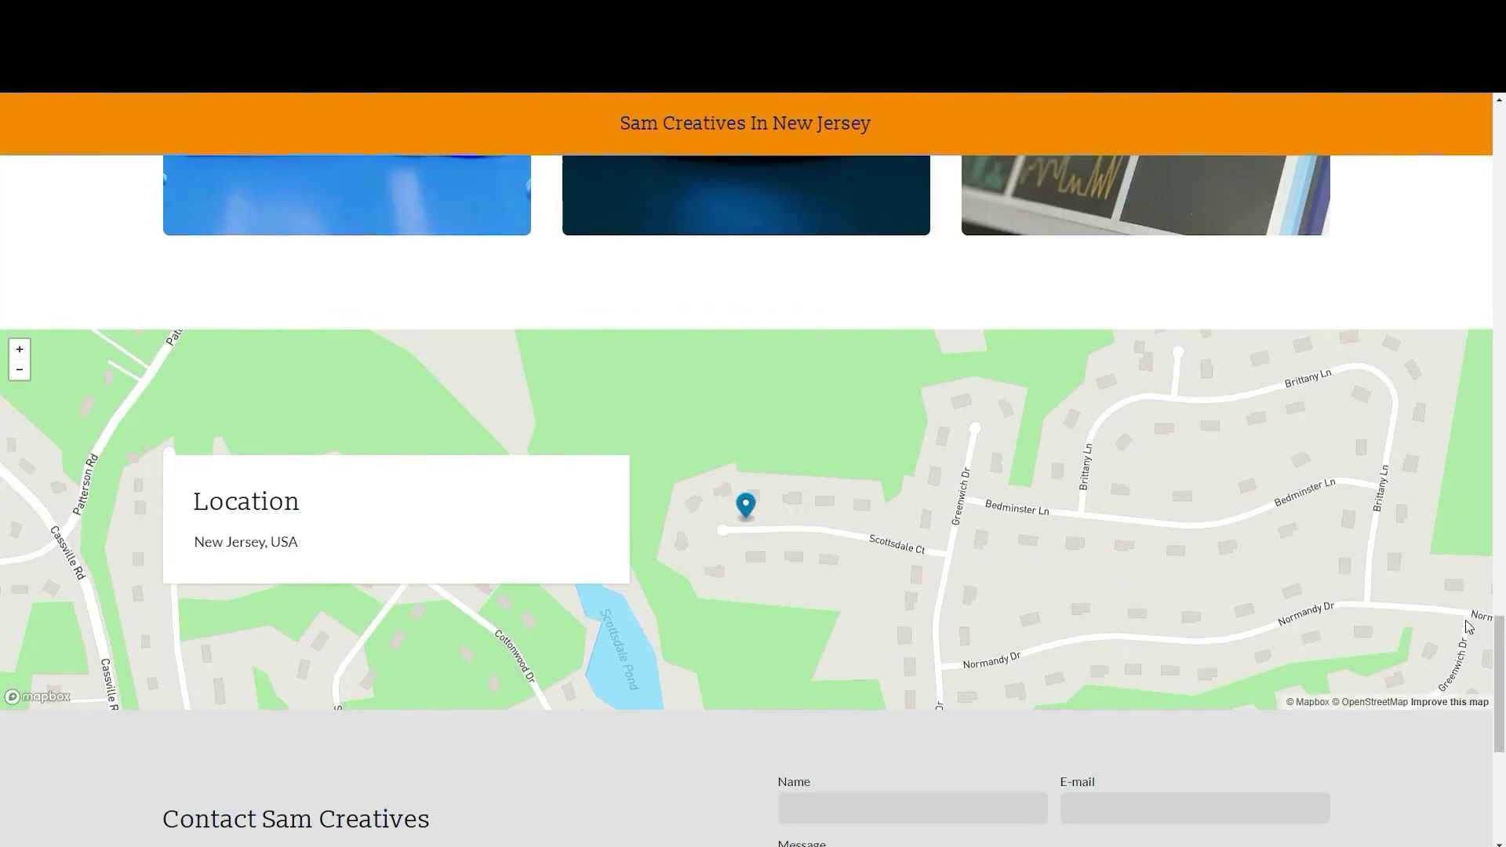
scroll(1465, 619, up, 15)
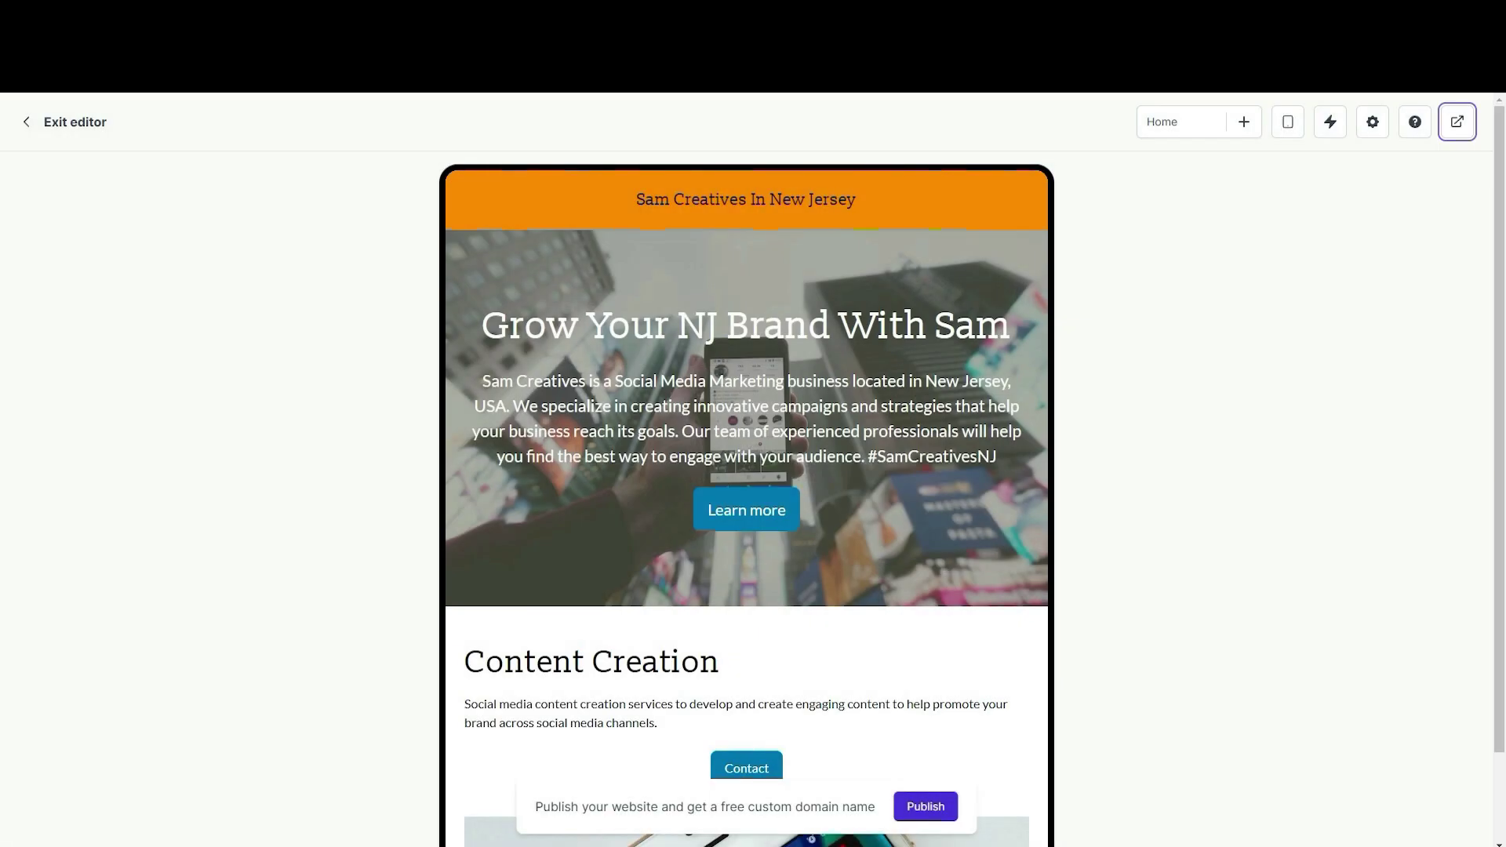
Step: Exit the website editor and view the website's analytics
click(30, 122)
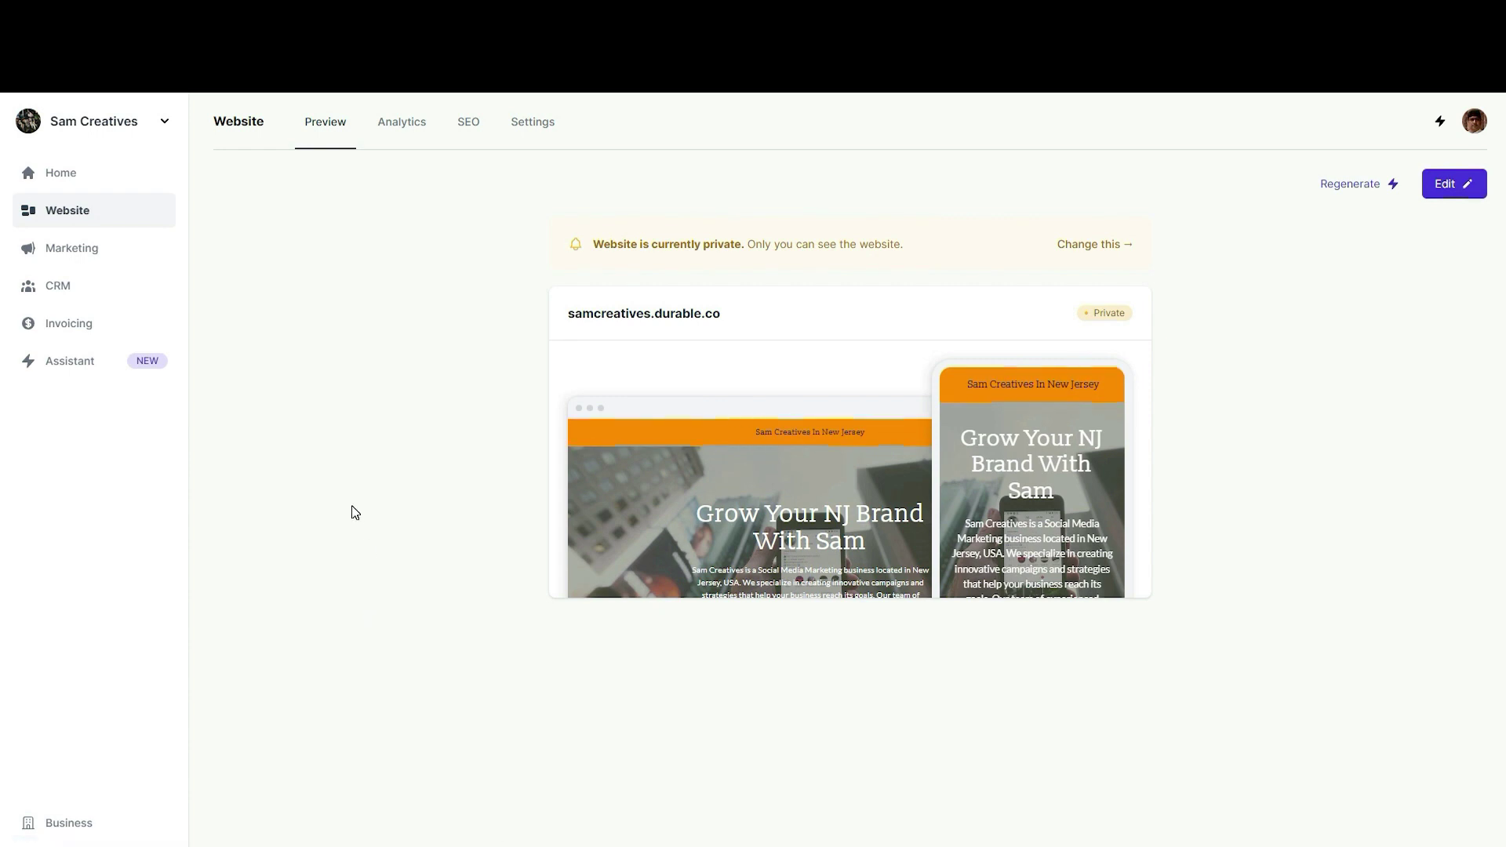
click(398, 126)
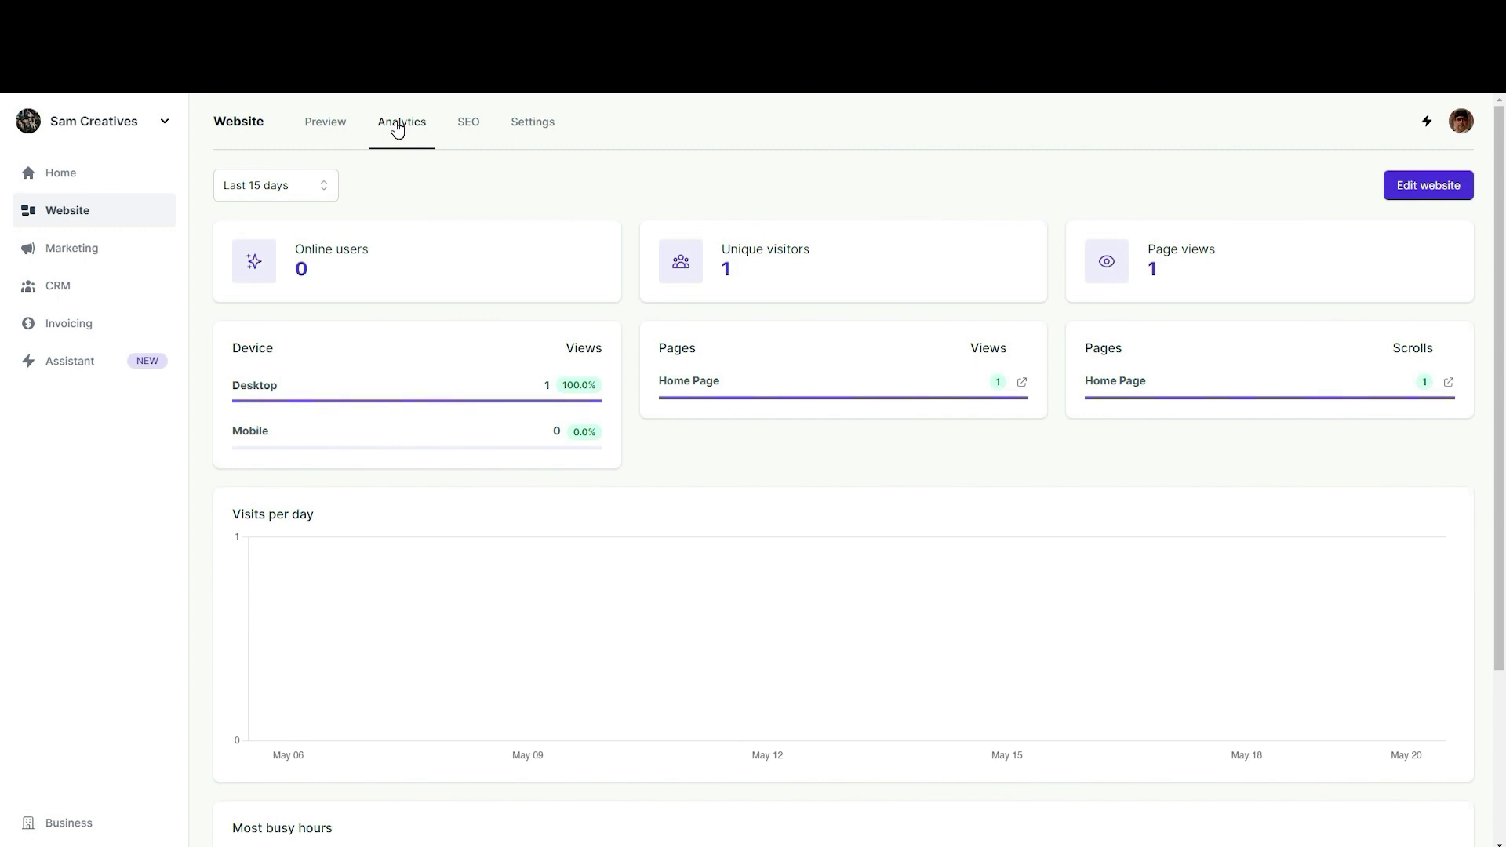
Step: Generate the website's default SEO title, description and image with AI, check the previews and save them
click(465, 128)
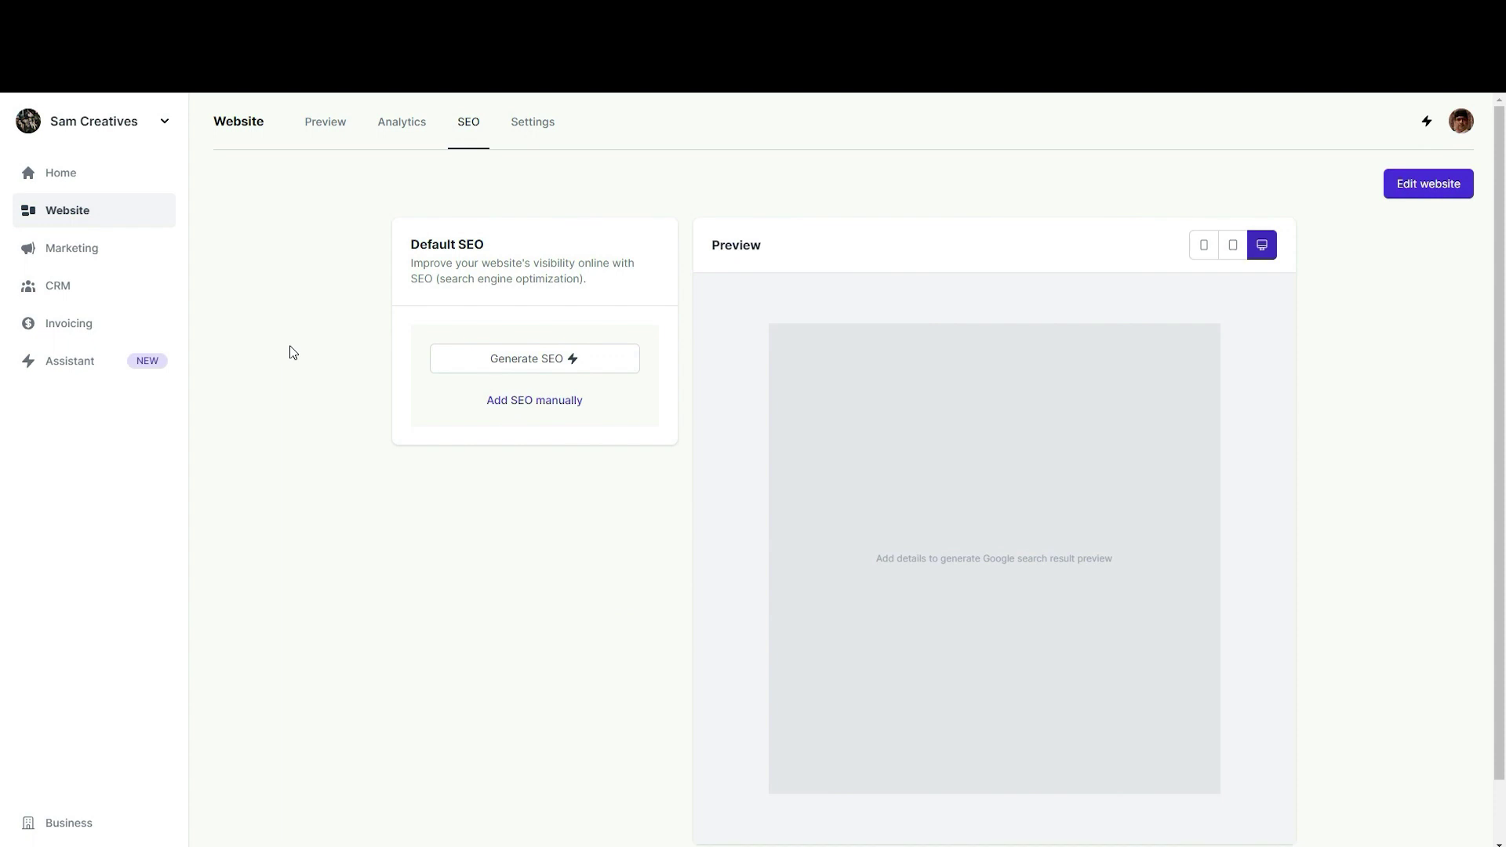
click(497, 356)
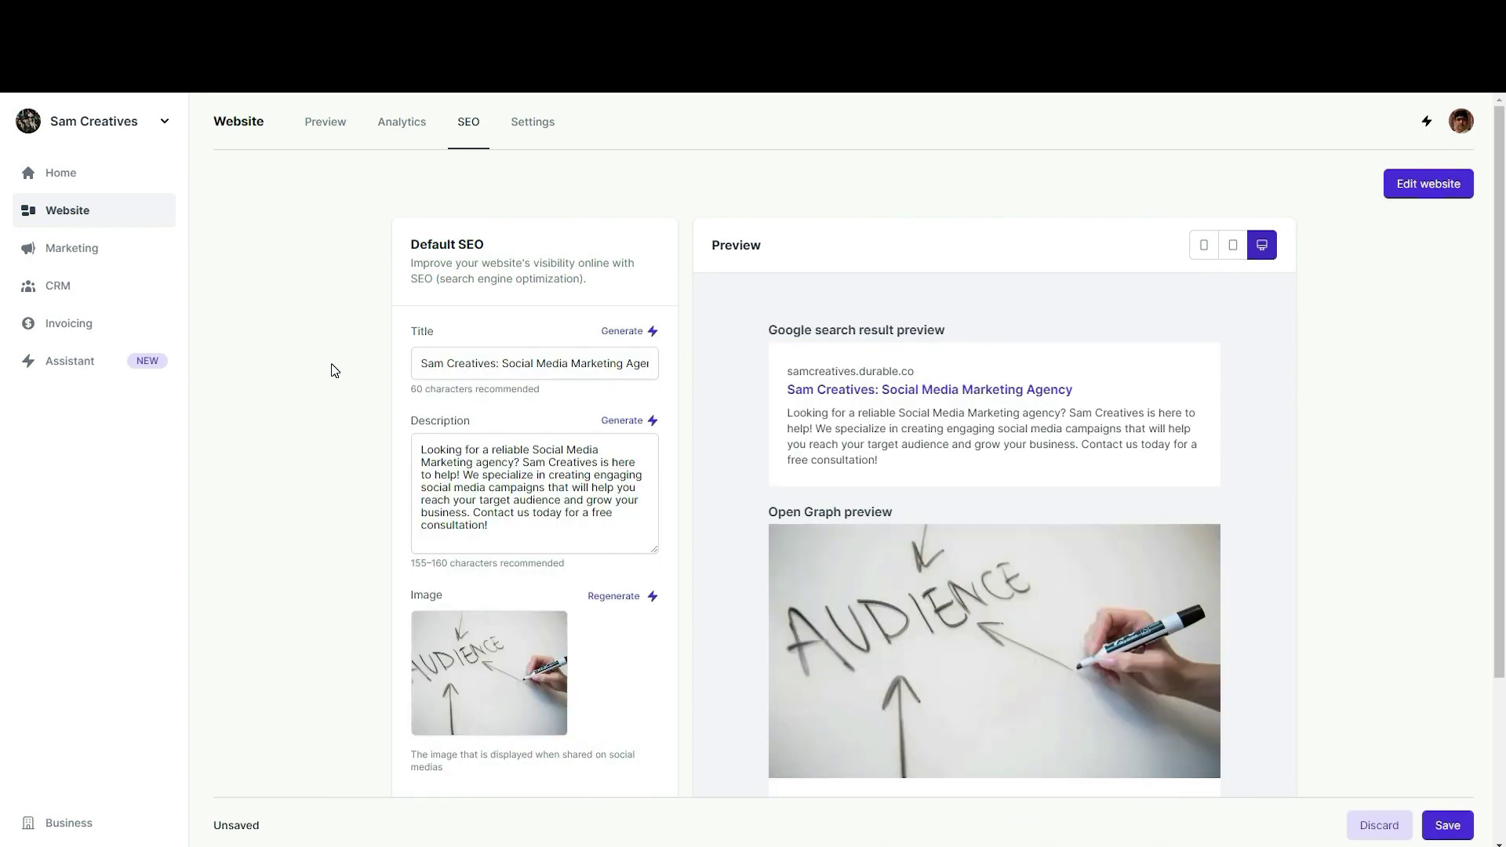
scroll(332, 367, down, 3)
click(1438, 821)
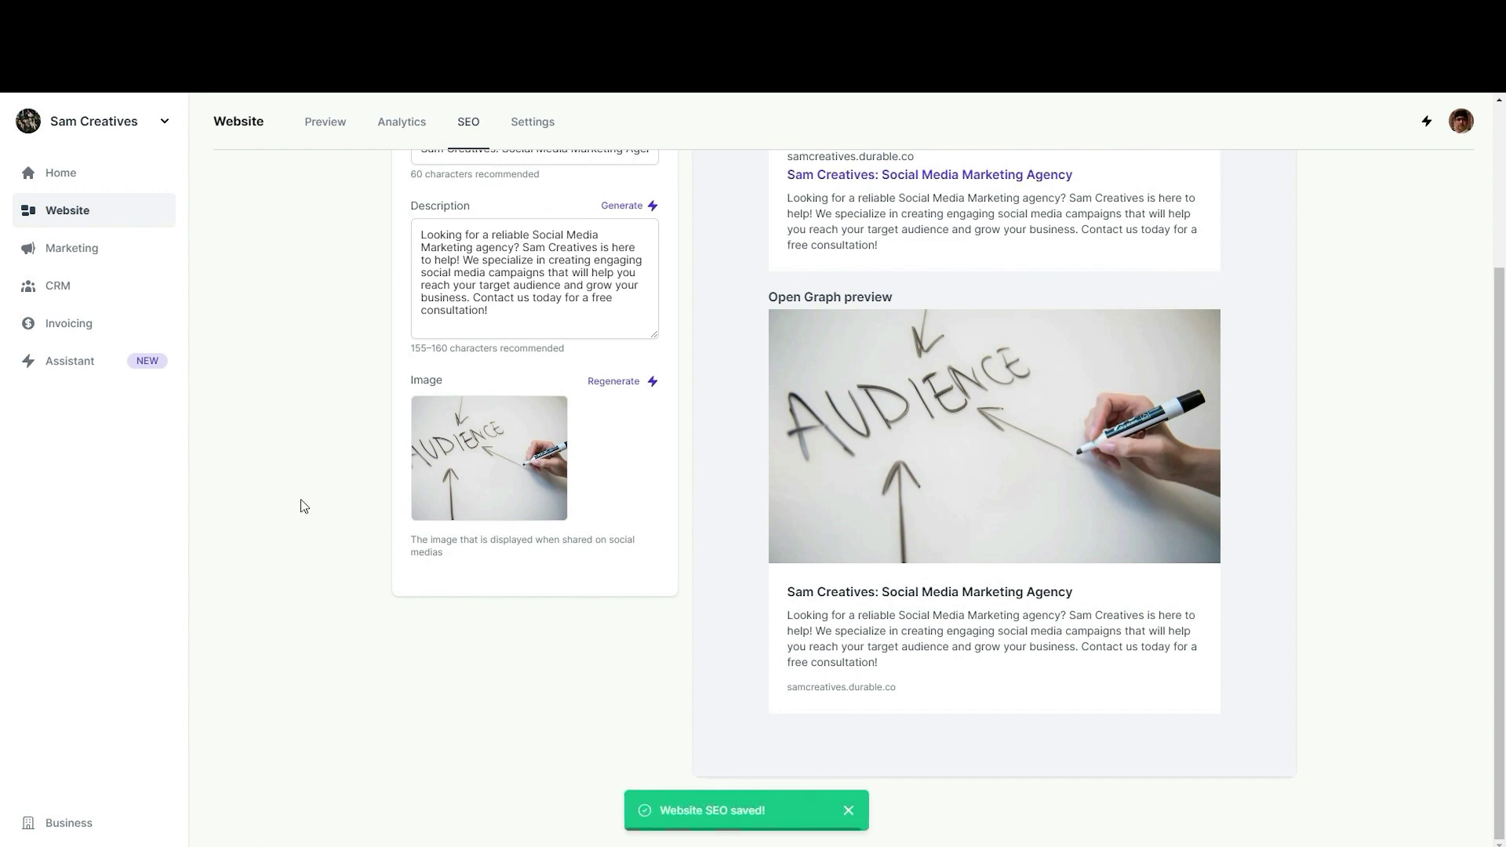
scroll(304, 506, up, 3)
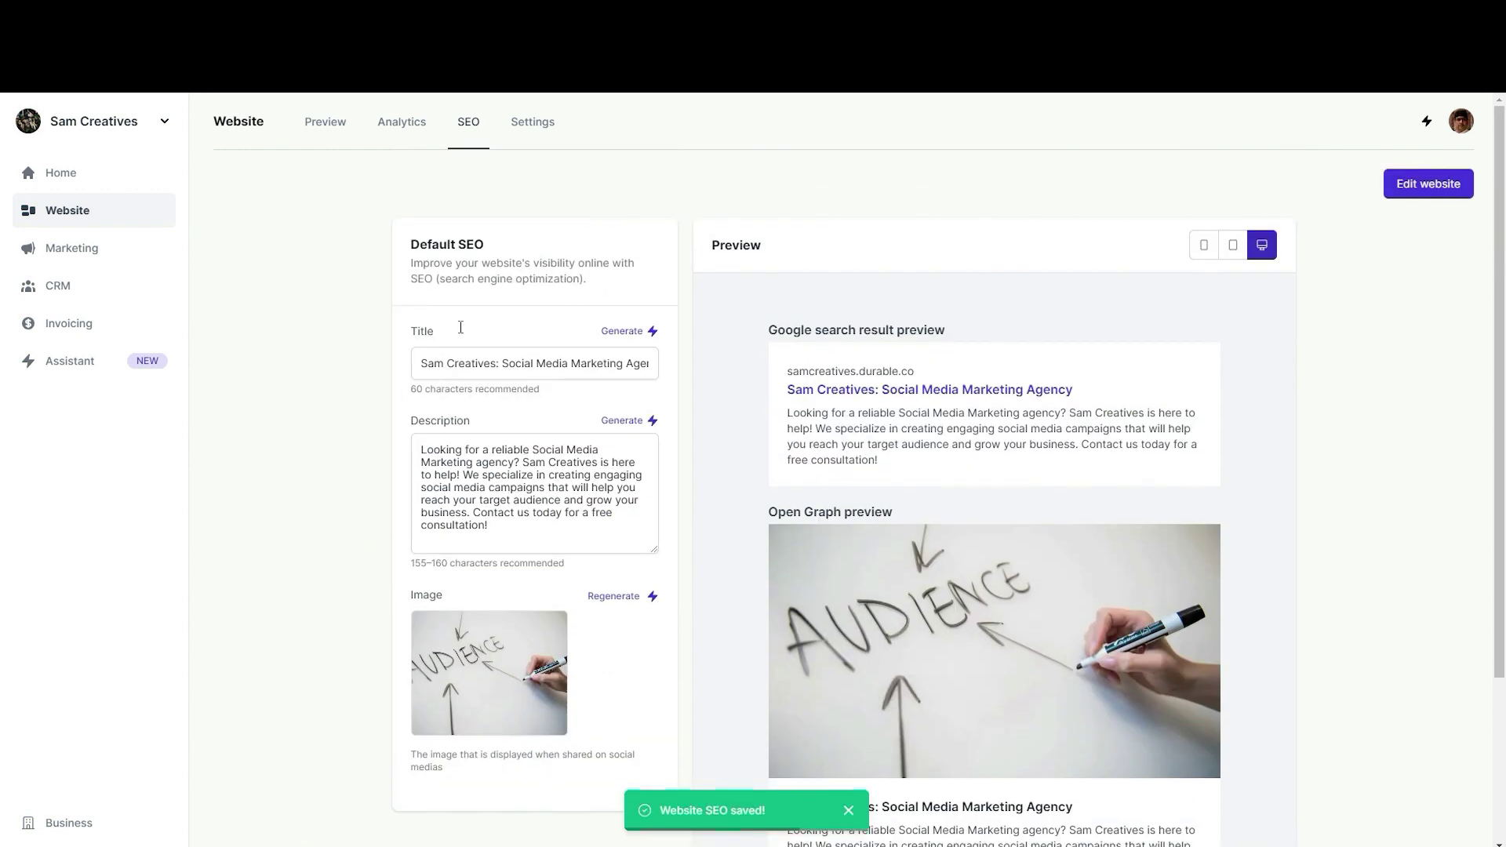
Step: Review the website settings for domain, search indexing and custom code, including the note on linking an existing domain
click(532, 121)
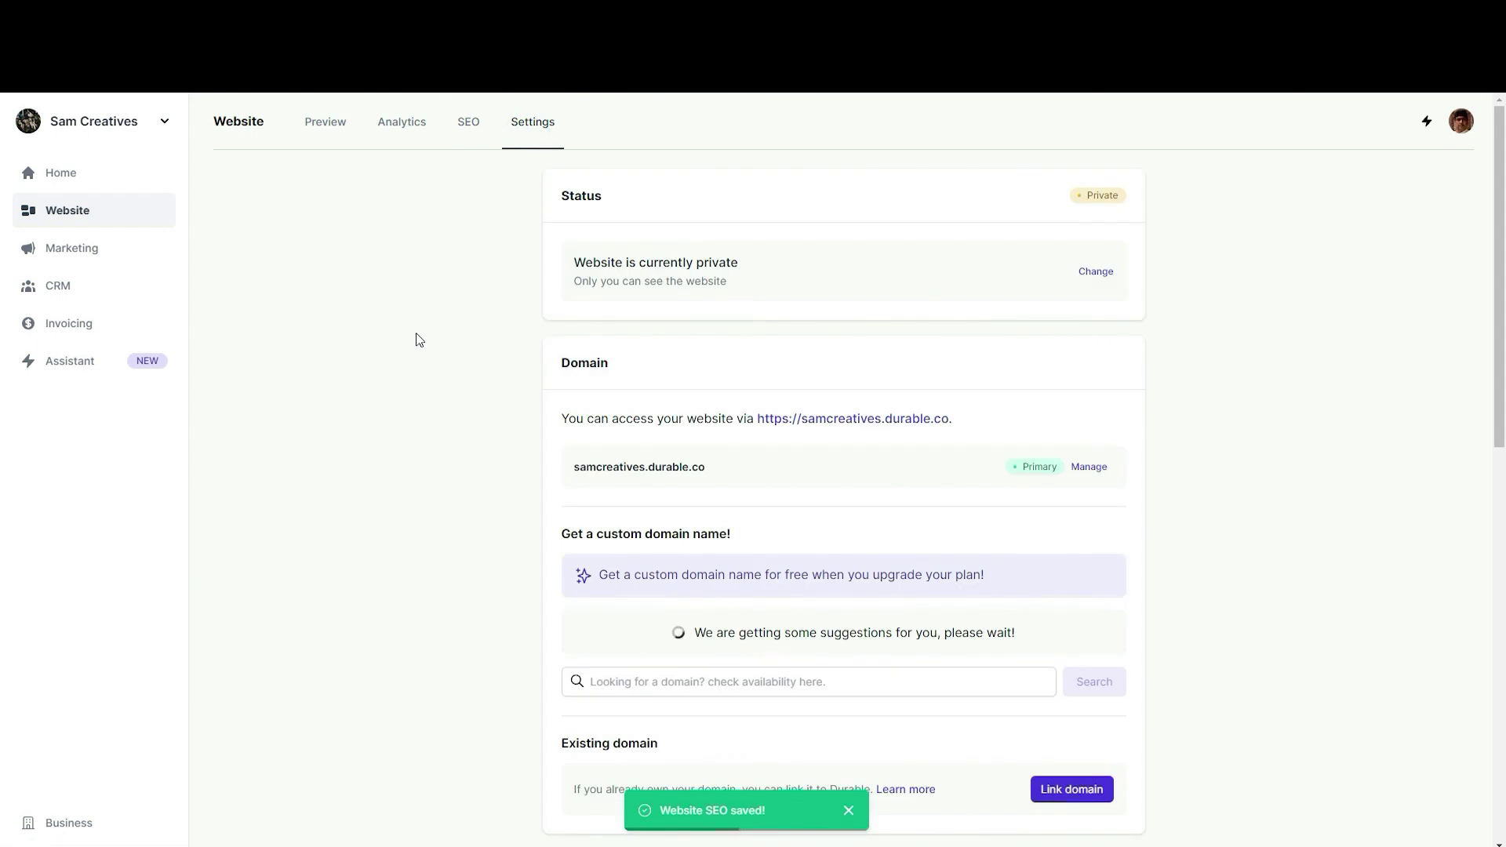
scroll(424, 336, down, 4)
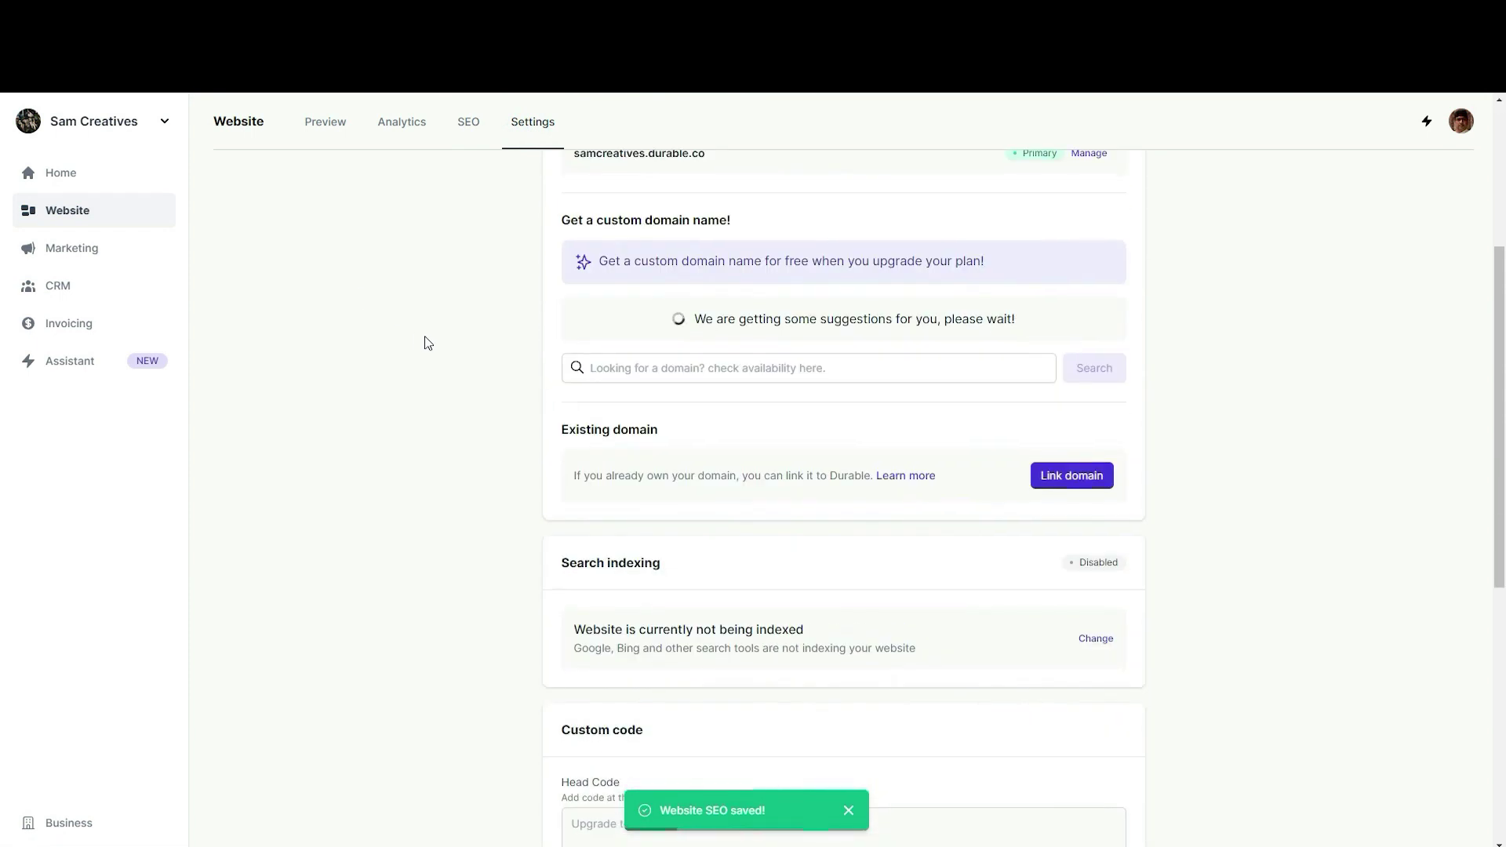
scroll(424, 336, down, 2)
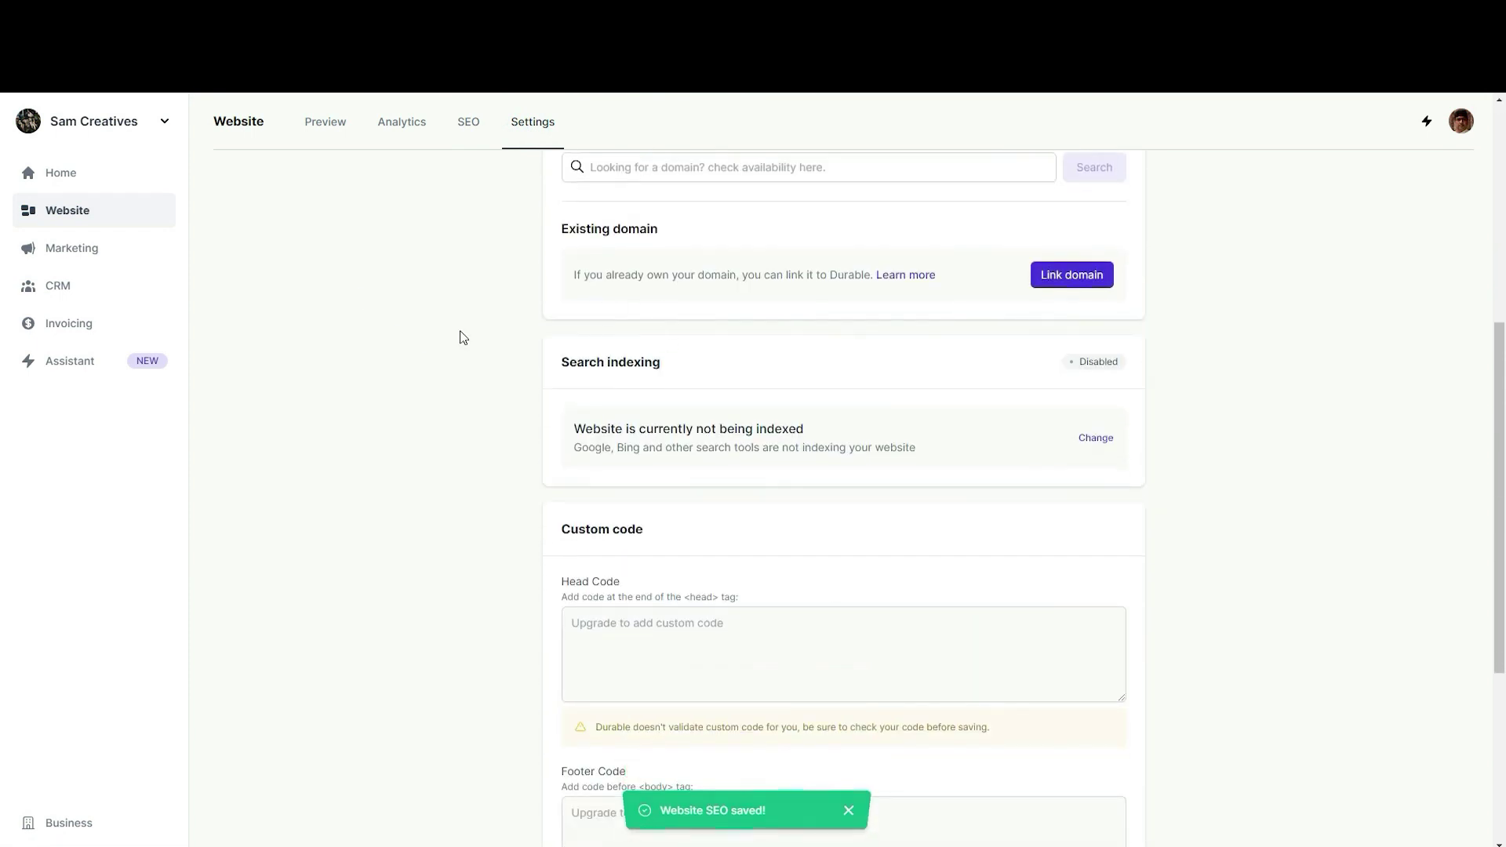
scroll(461, 337, up, 4)
drag(568, 512, 872, 514)
click(571, 477)
Step: Try to link an existing domain, open the upgrade plans and examine the Starter plan's price and features
click(1068, 514)
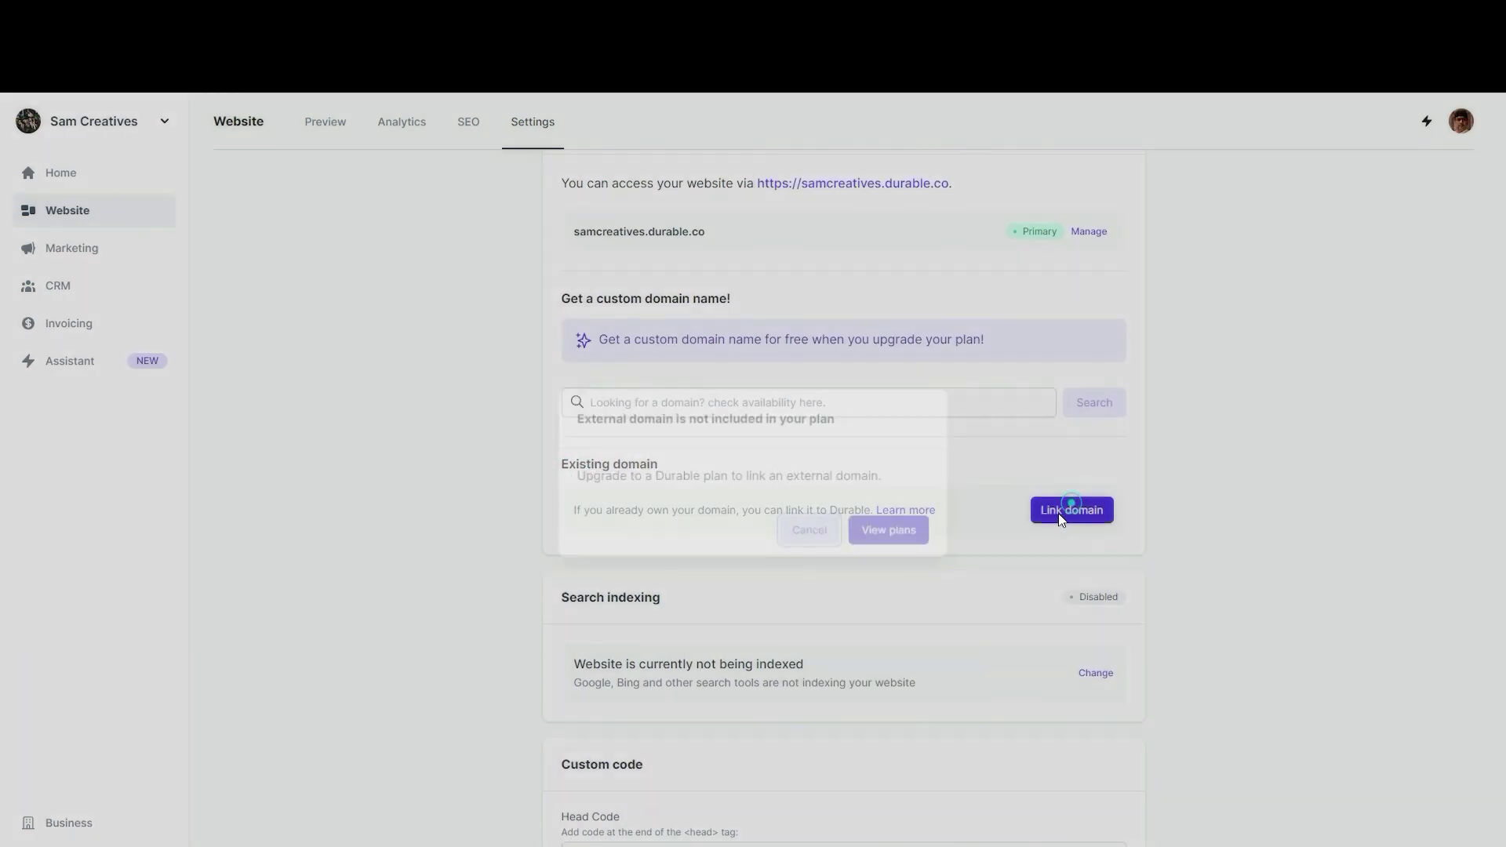
click(912, 536)
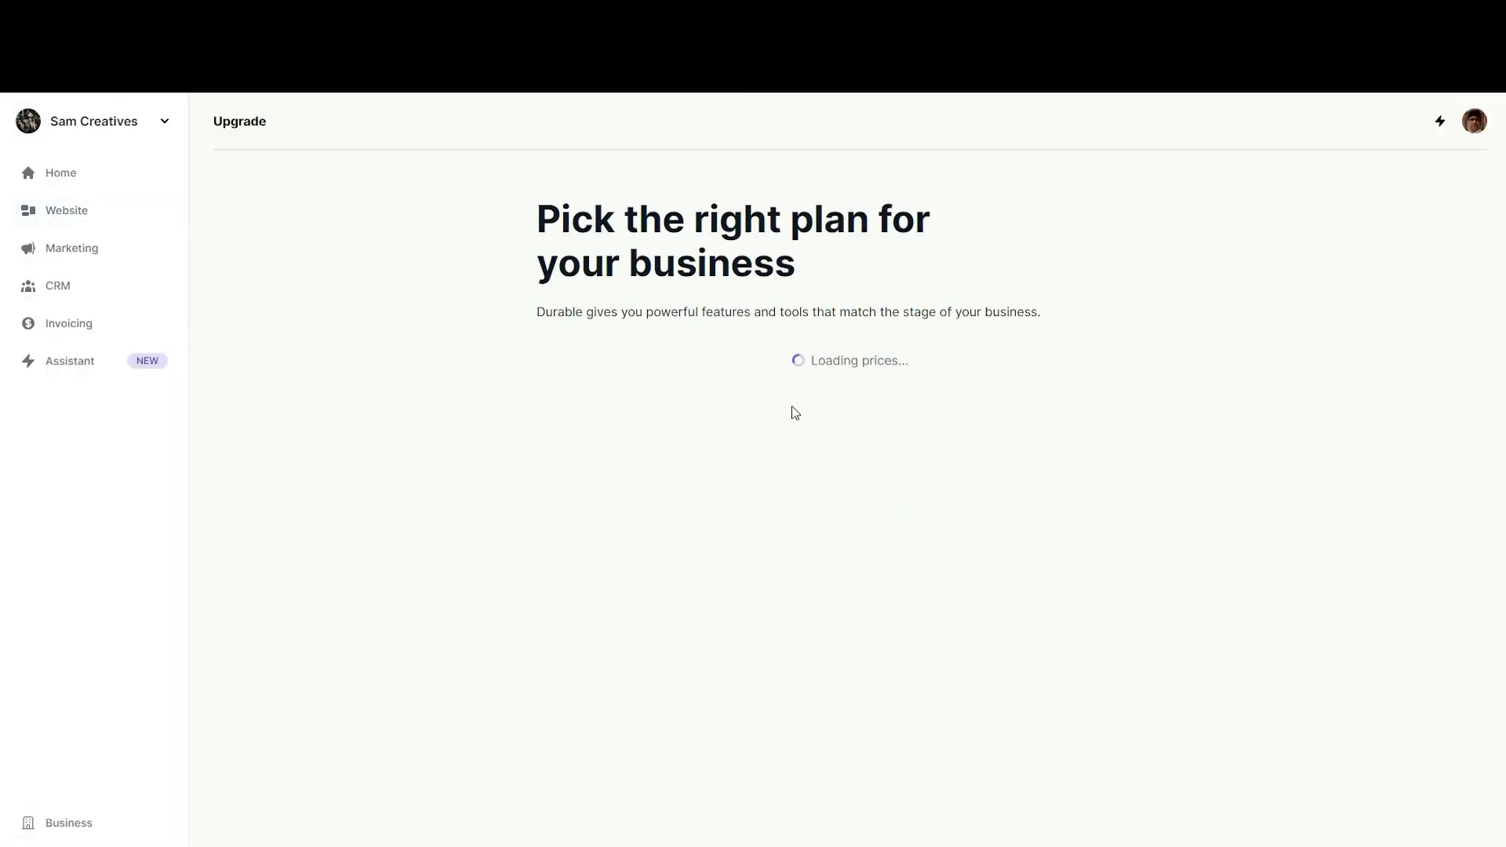
scroll(793, 406, down, 3)
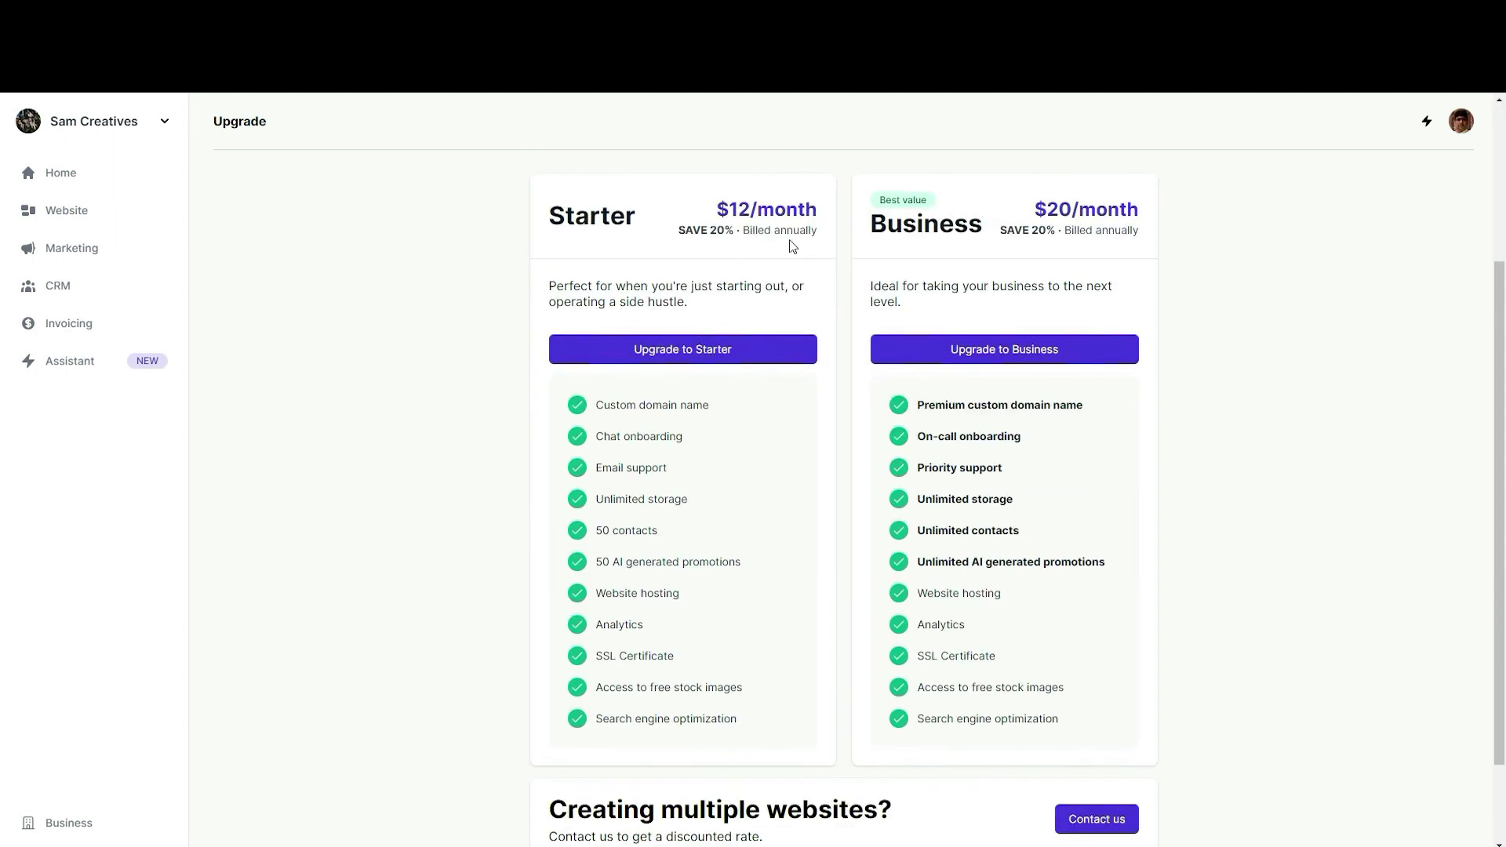
triple_click(817, 209)
scroll(427, 397, down, 2)
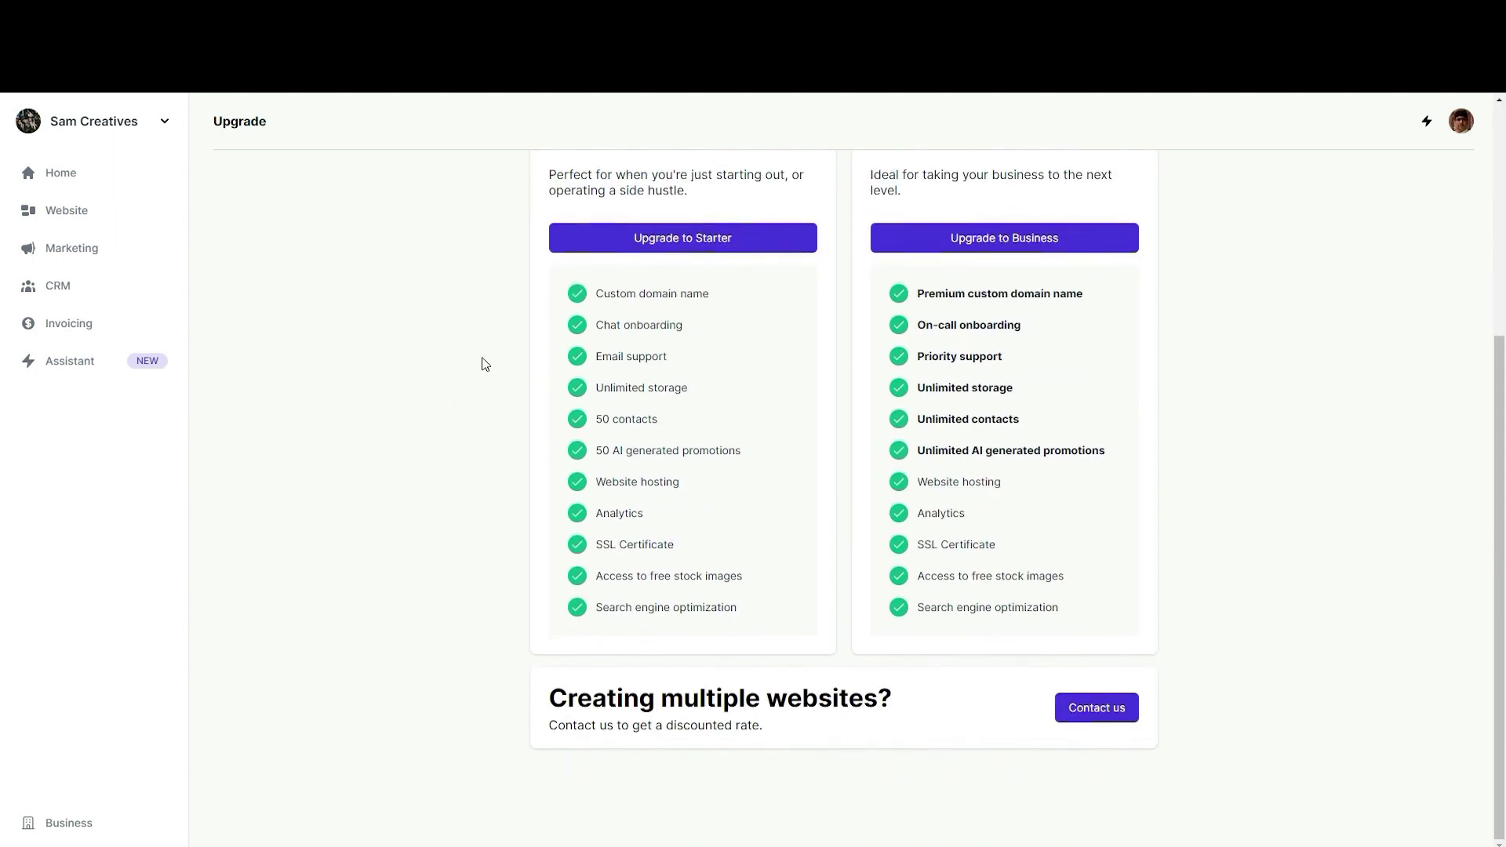
drag(599, 296, 760, 606)
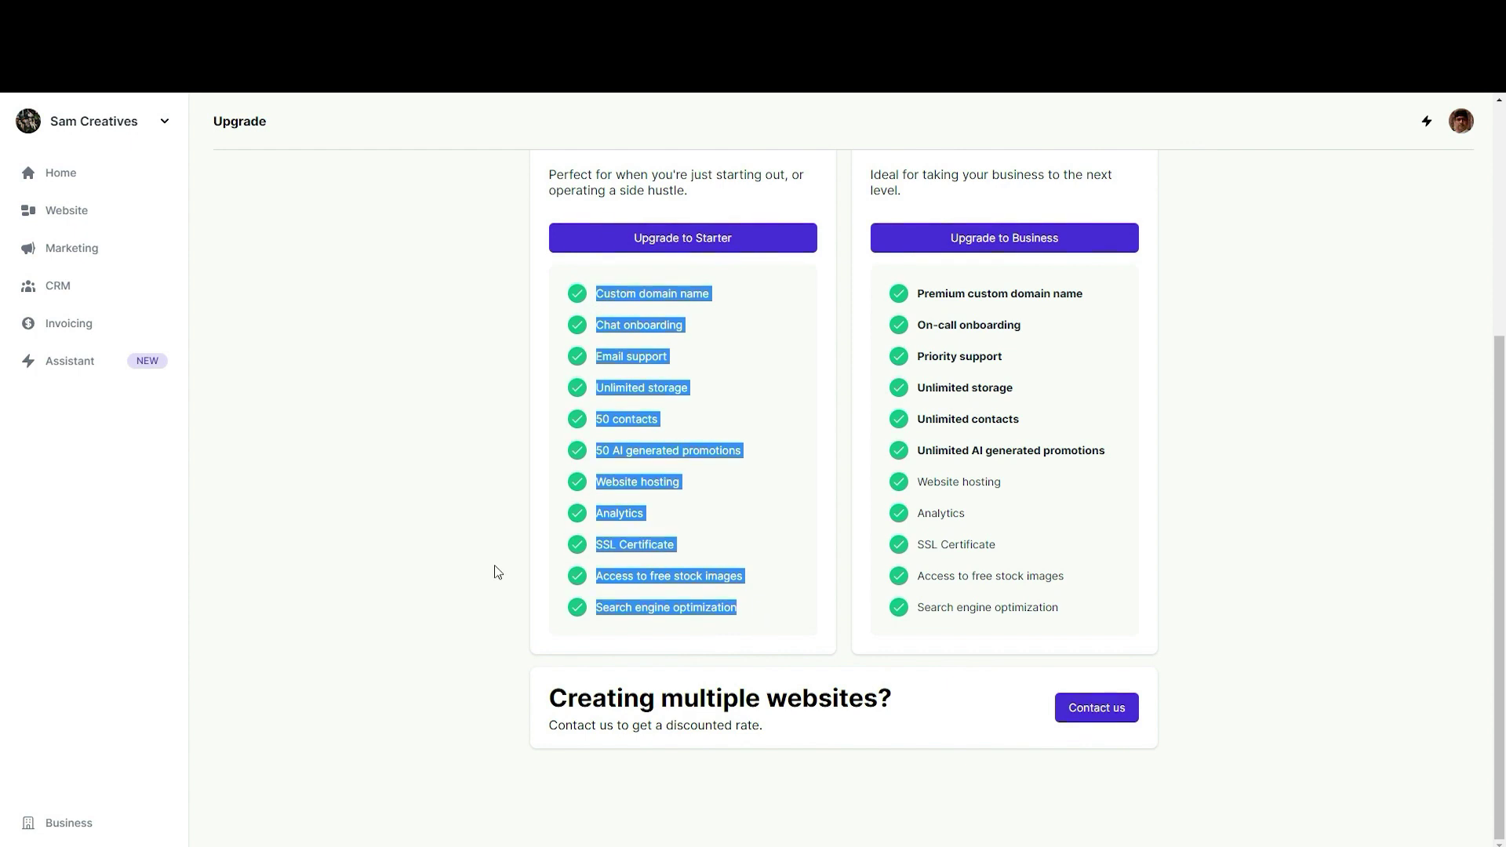
click(388, 492)
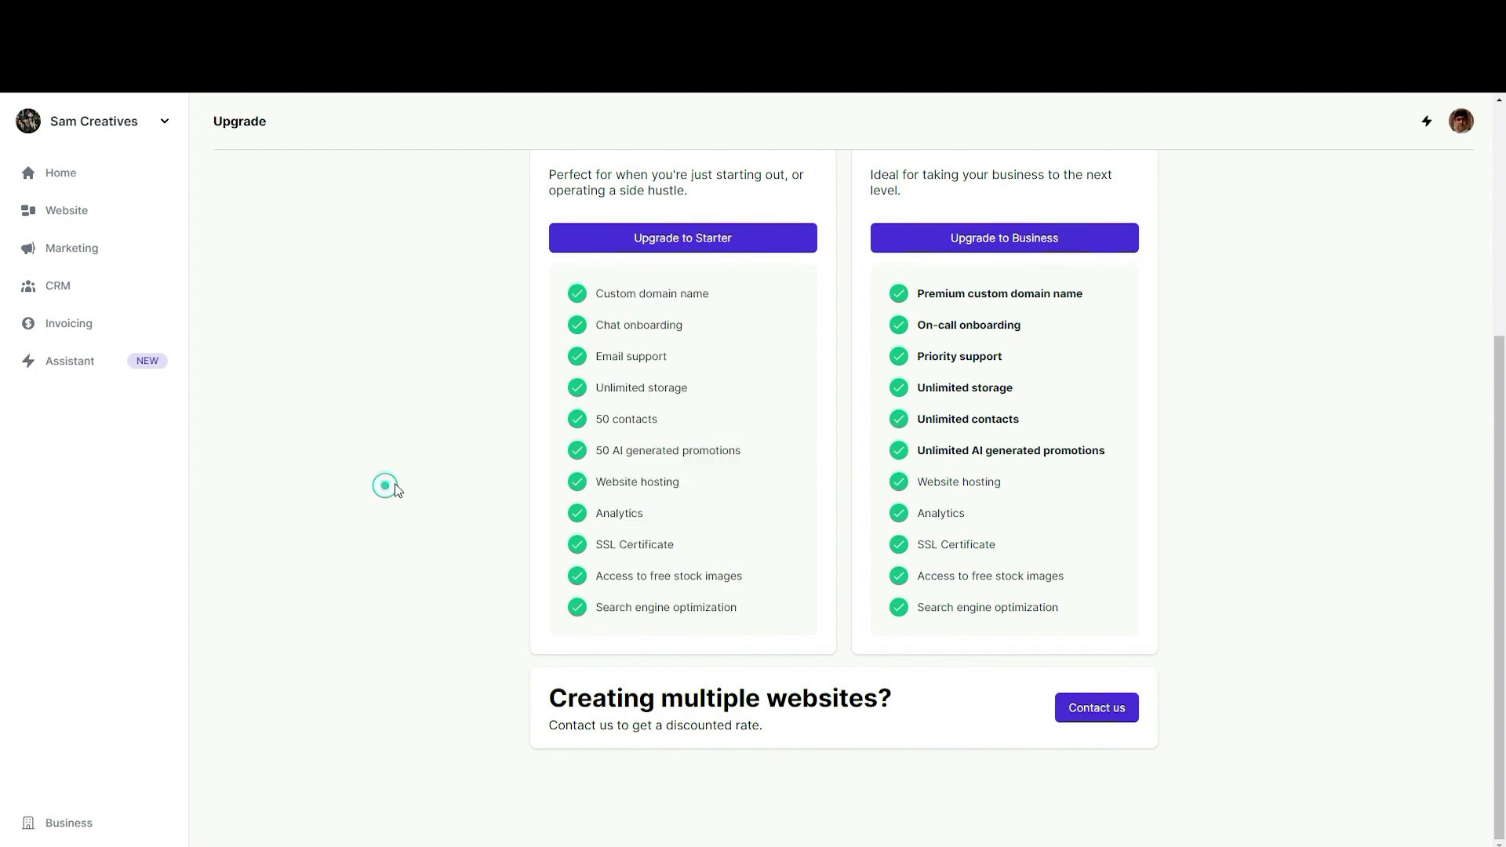
scroll(400, 494, up, 5)
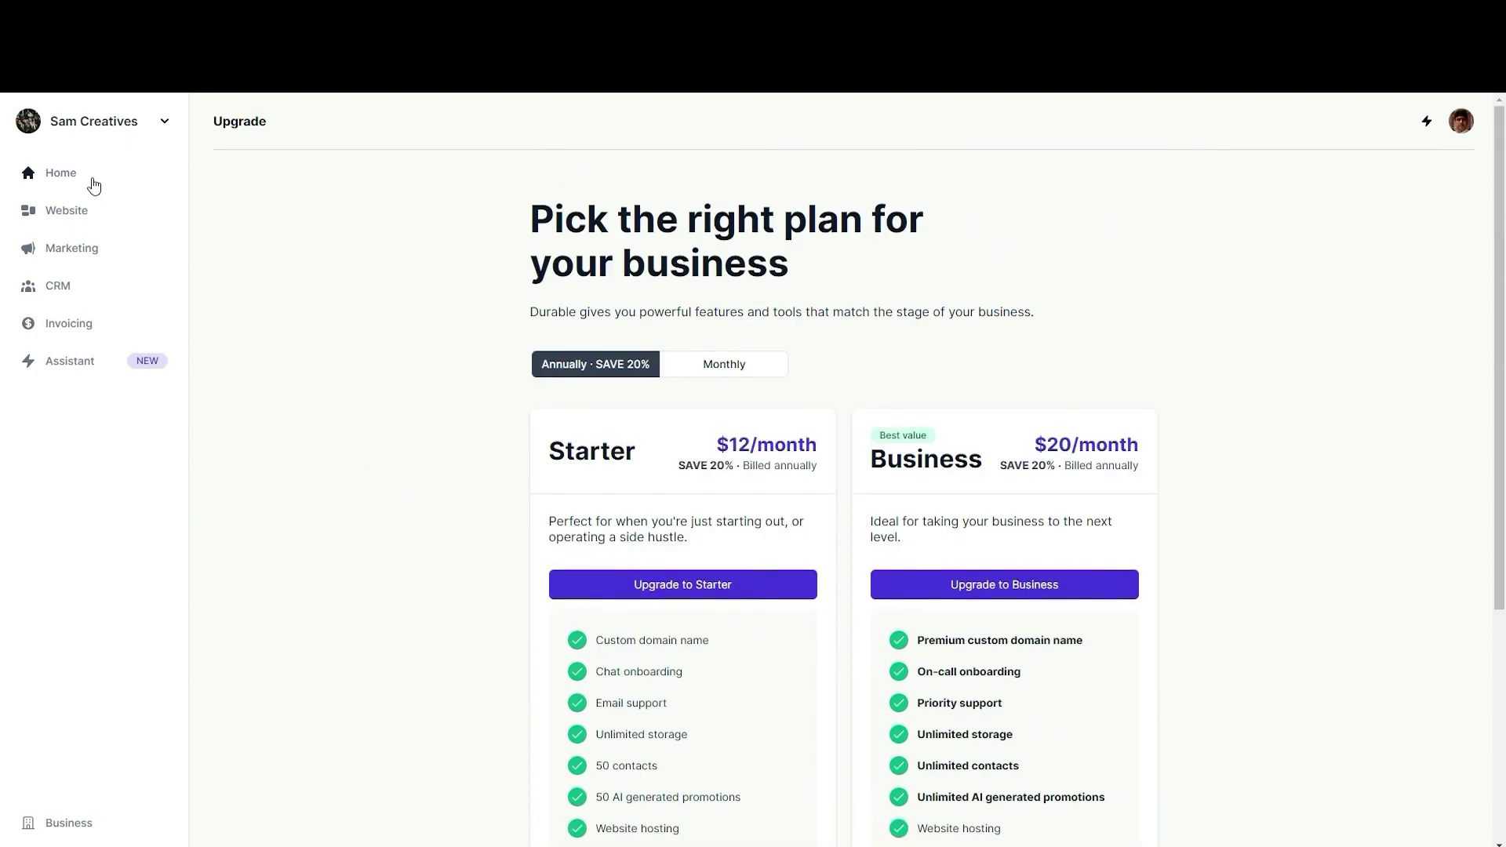
Step: Look through the dashboard's Home, Website, Marketing and CRM sections and return to the website preview
click(56, 173)
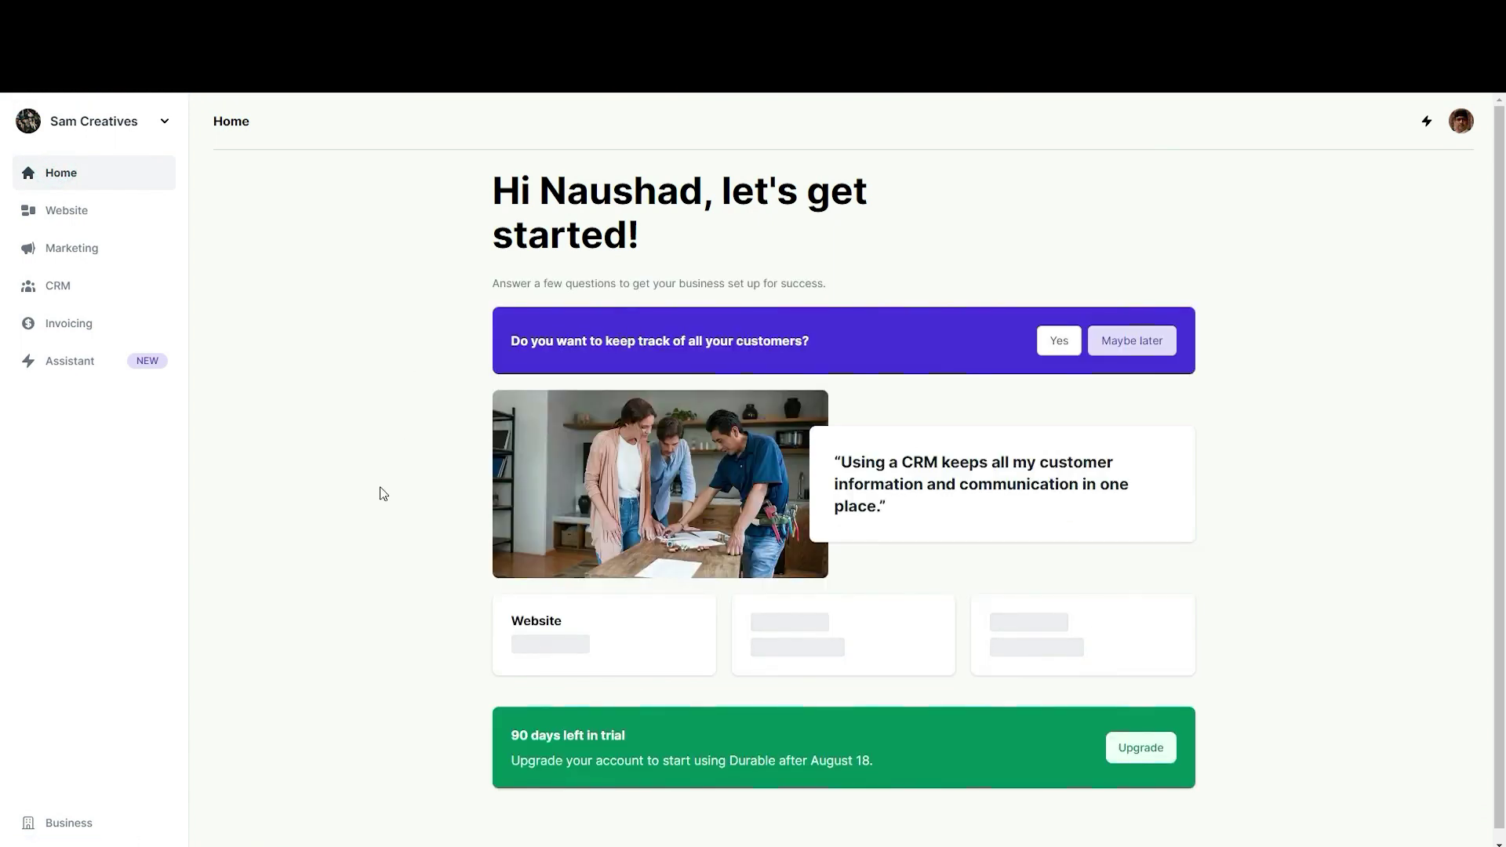
click(67, 209)
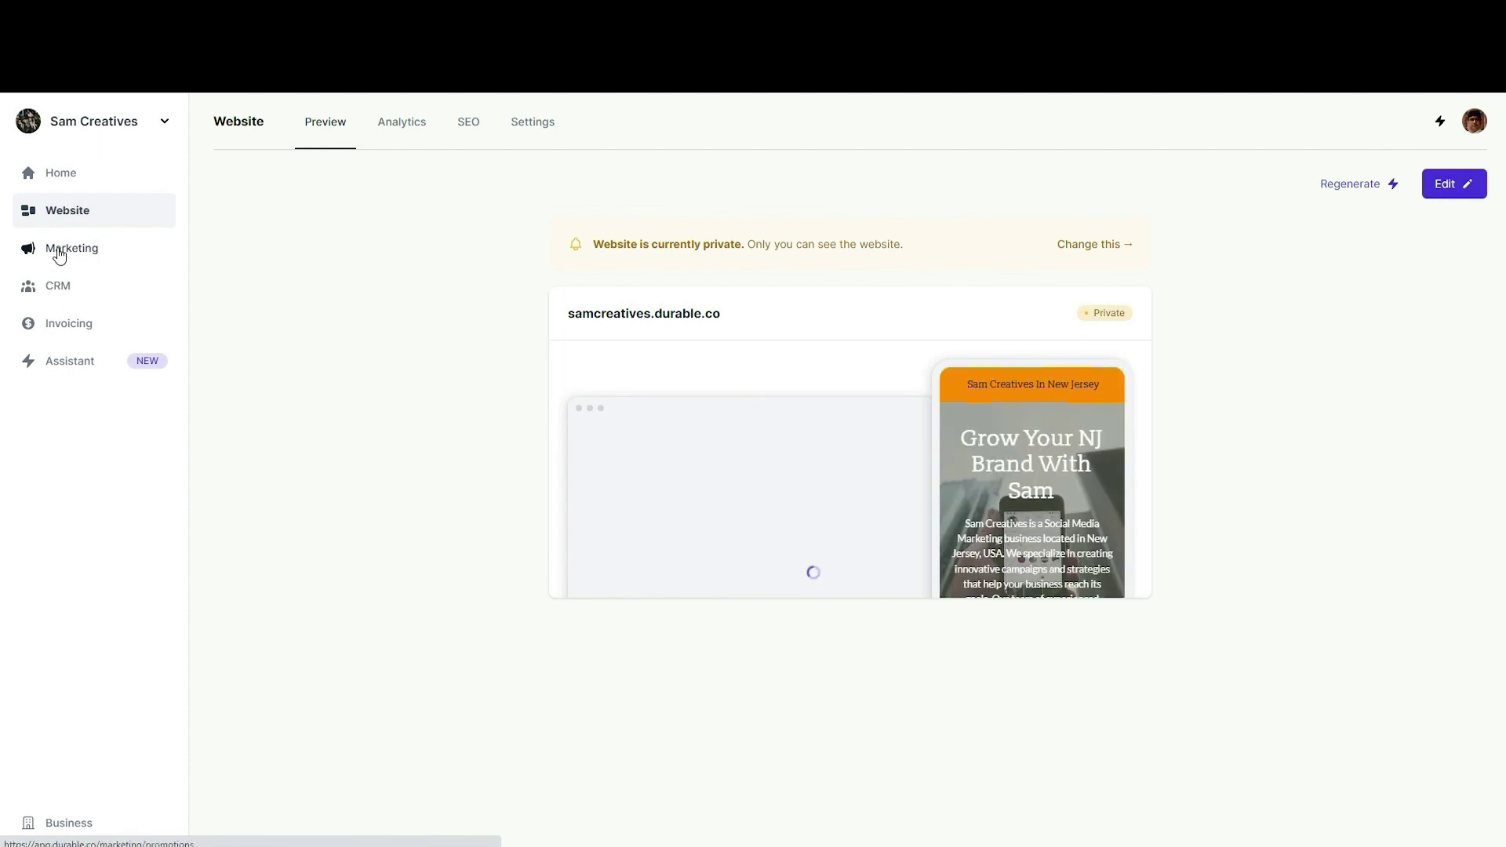
click(59, 251)
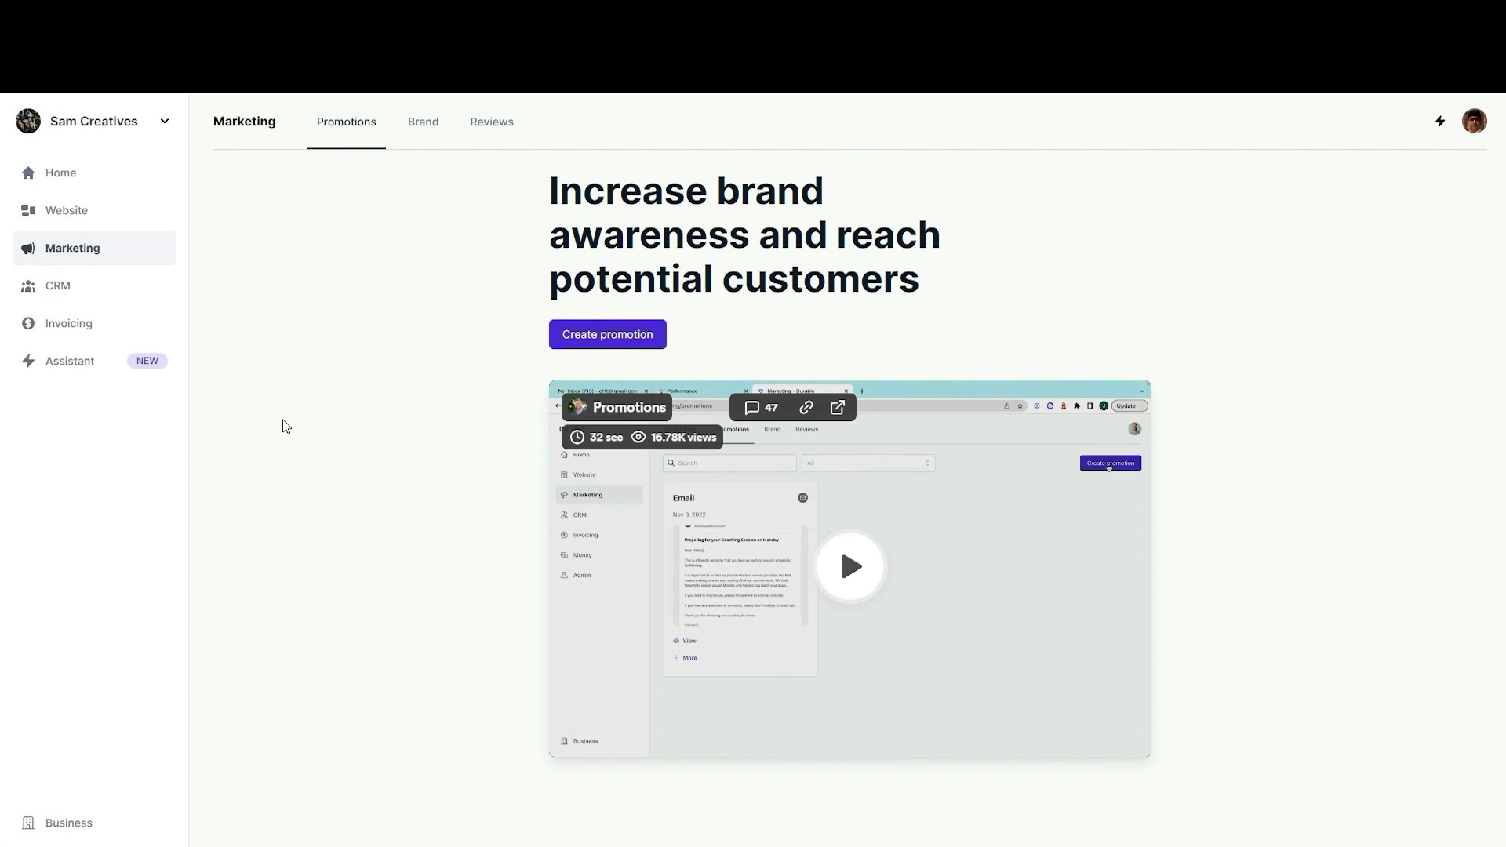
click(58, 286)
click(52, 173)
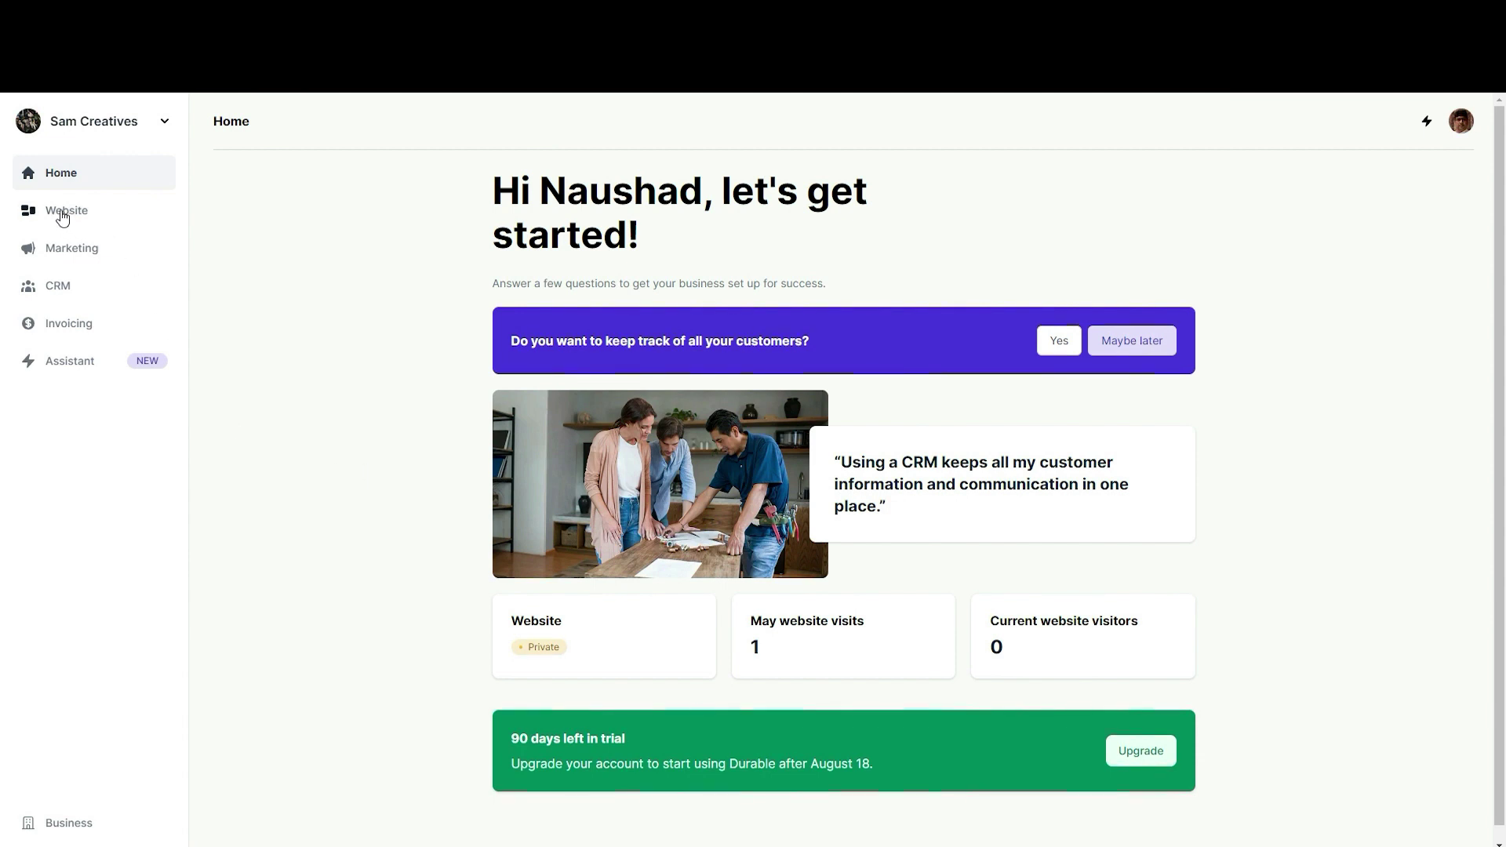
click(62, 250)
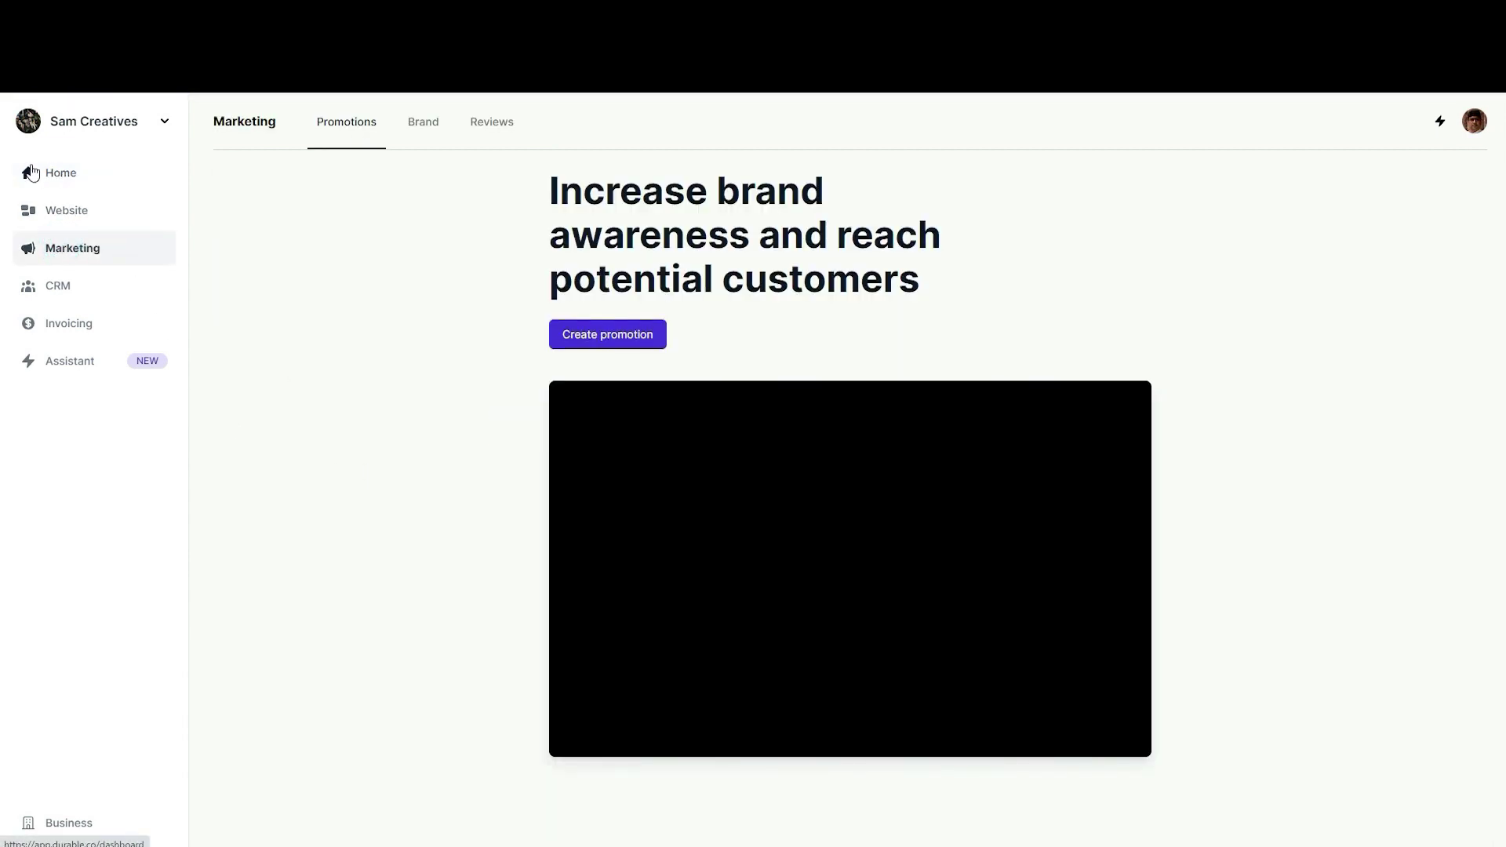
click(55, 209)
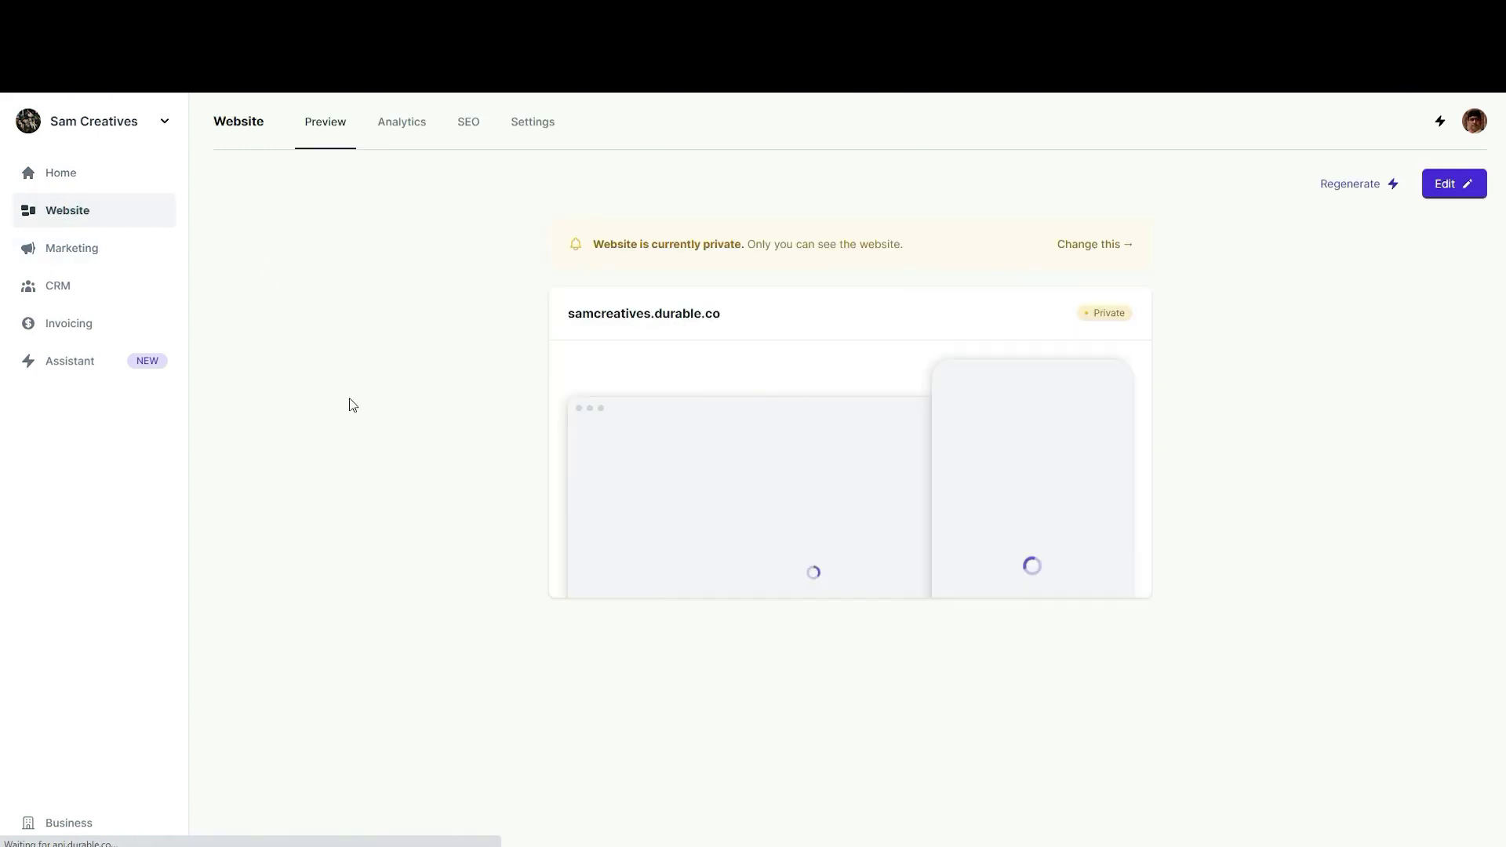